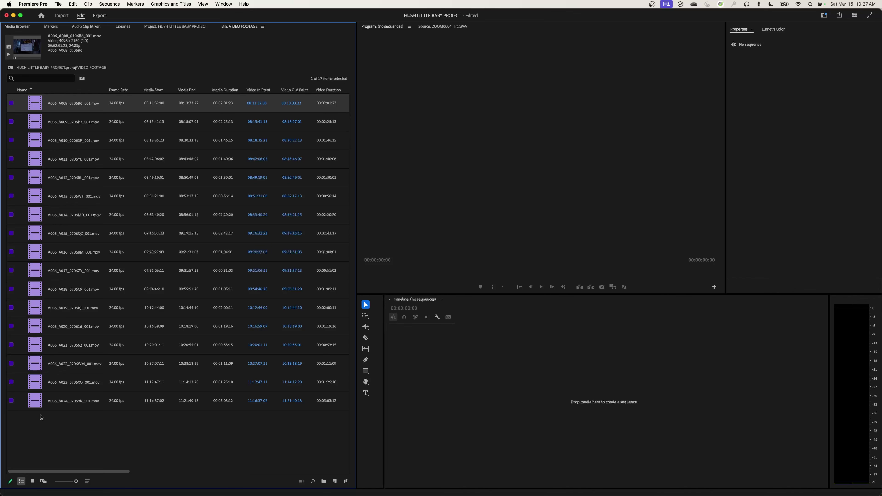
Create a sequence from all the video footage clips and move it out of the VIDEO FOOTAGE bin to the project's top level.
key(super+a)
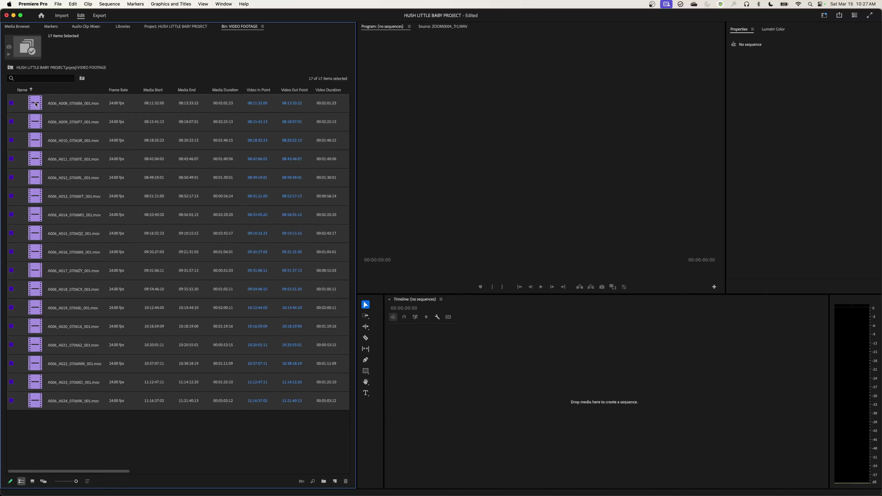
drag(38, 106, 450, 378)
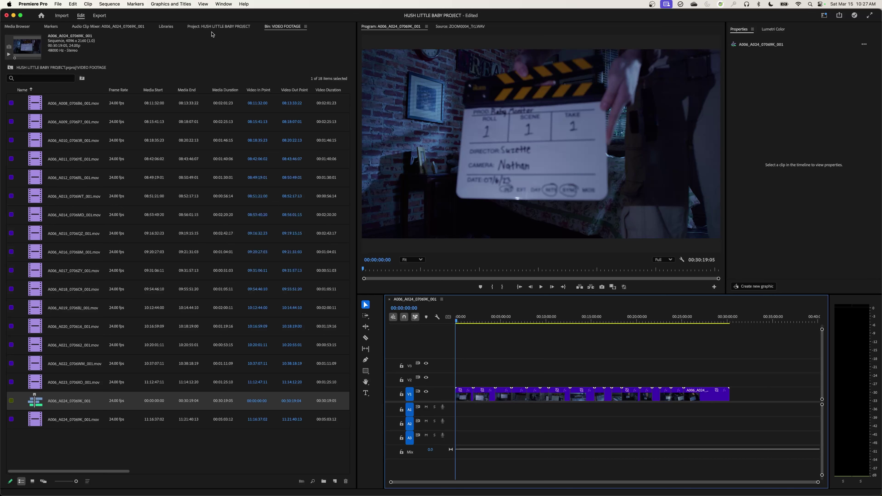
click(217, 27)
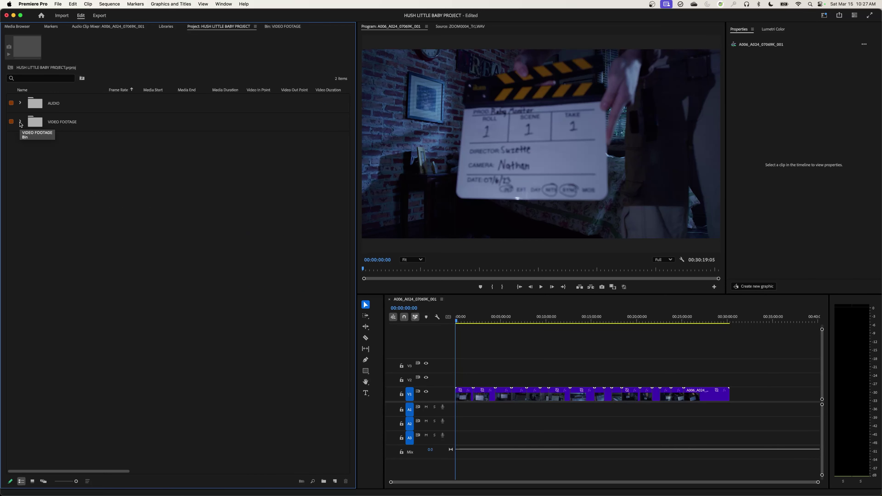
click(21, 122)
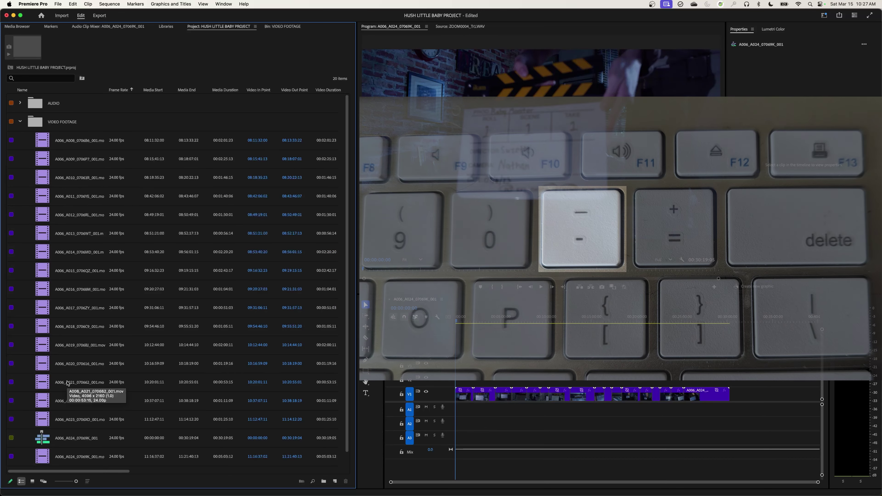
key(minus)
key(minus)
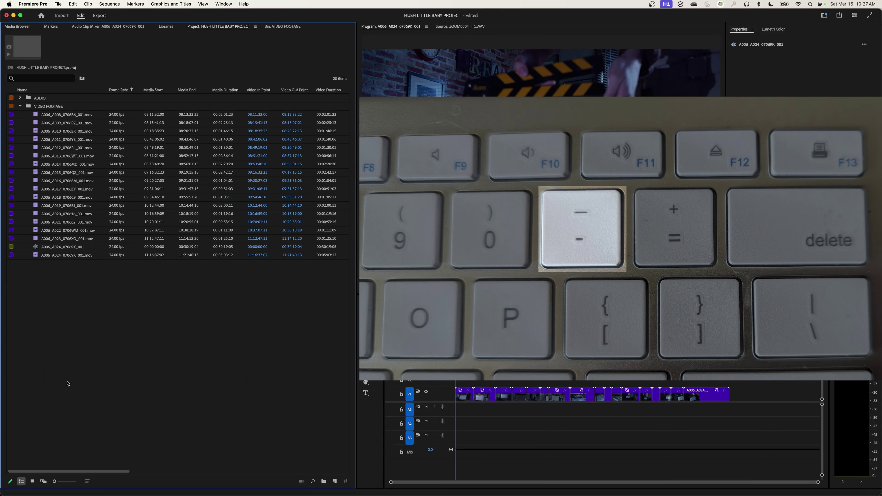
drag(37, 248, 44, 290)
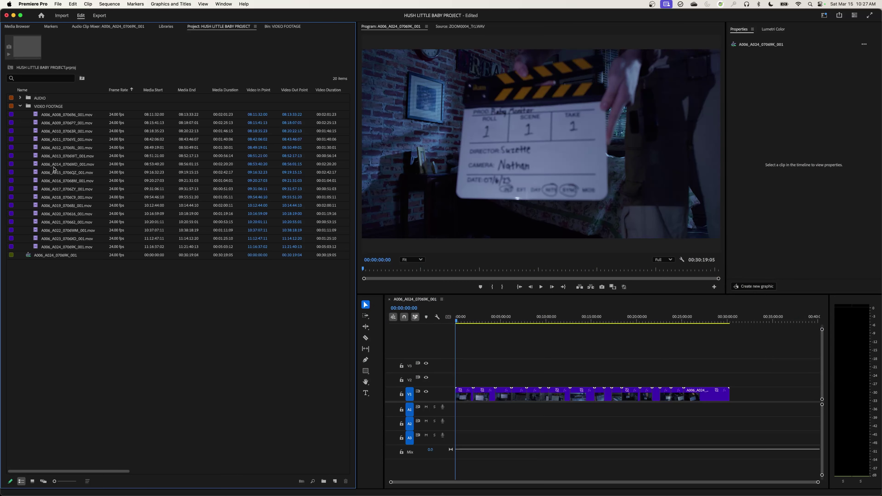
click(21, 106)
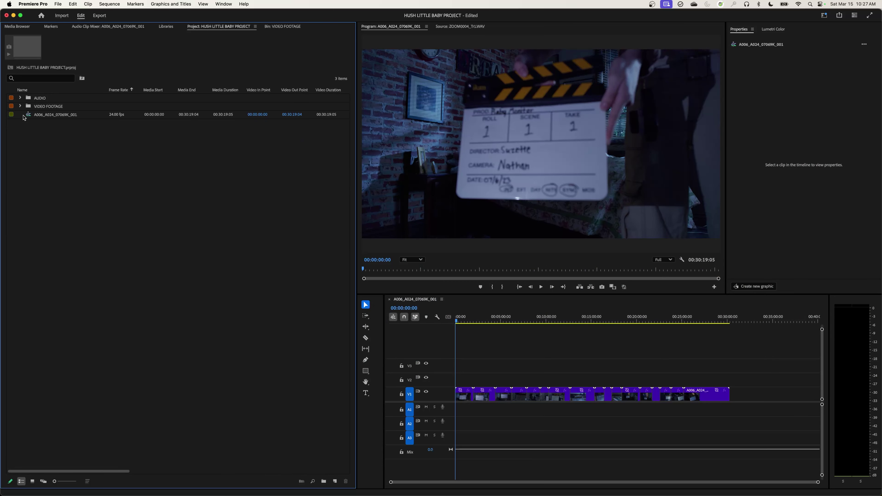
Rename the new sequence as SYNC TIMELINE.
click(34, 117)
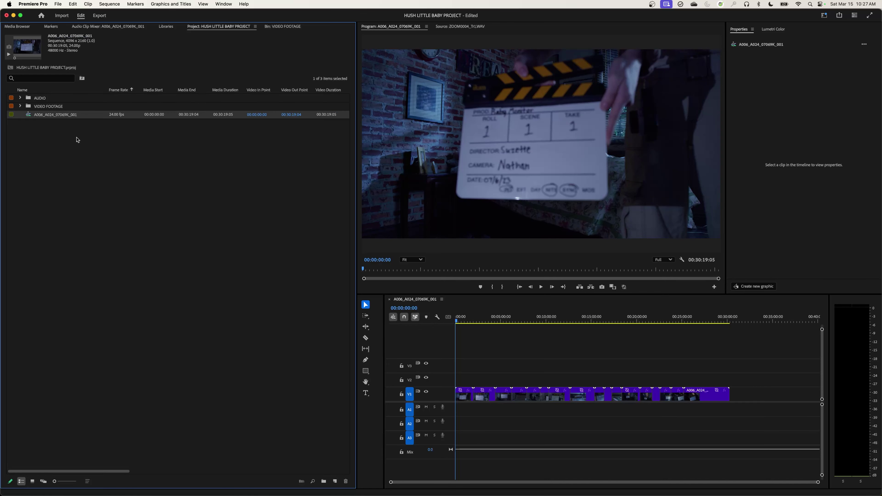
key(Return)
text(S)
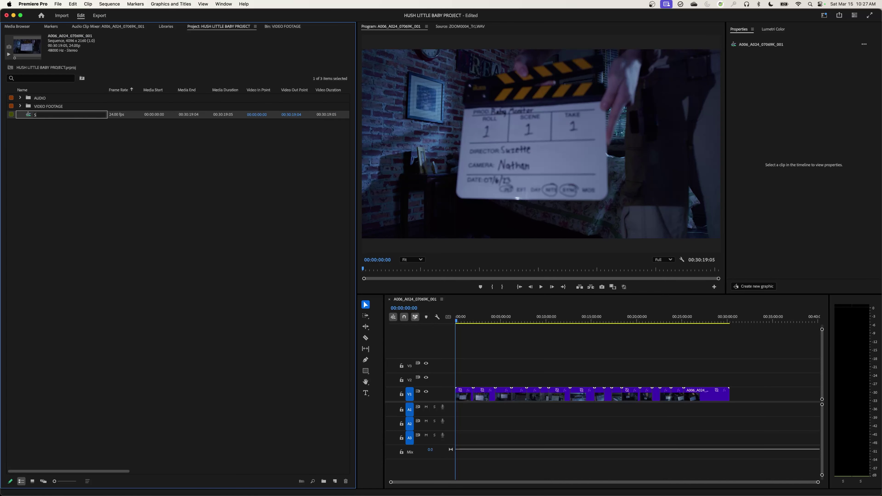
text(YNC TIMELINE)
key(Return)
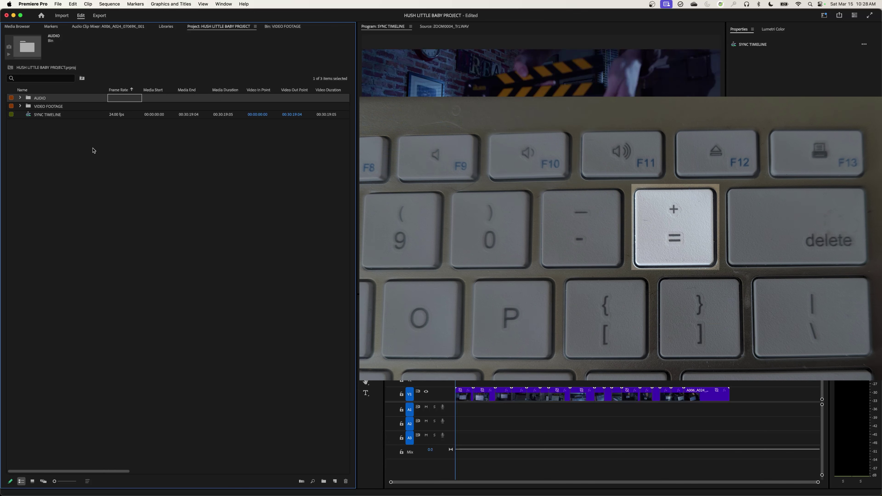
key(equal)
key(equal)
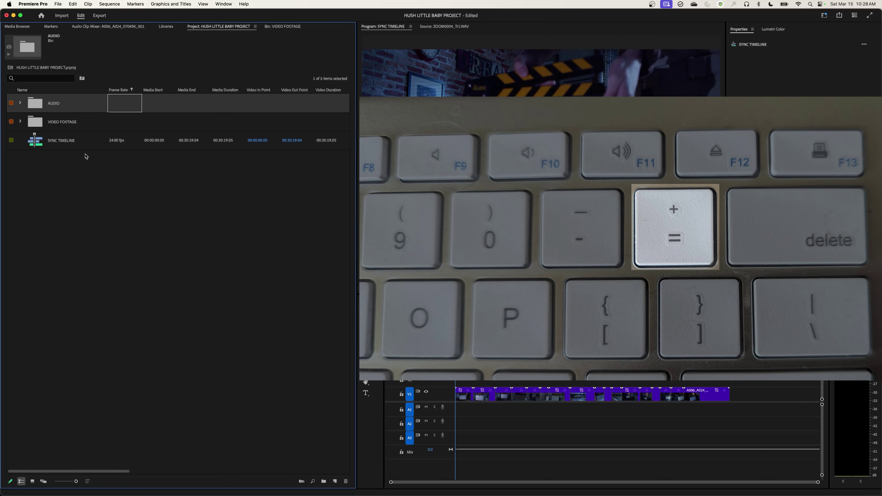
Preview the first seconds of the sequence and expand the height of all its video and audio tracks.
click(473, 338)
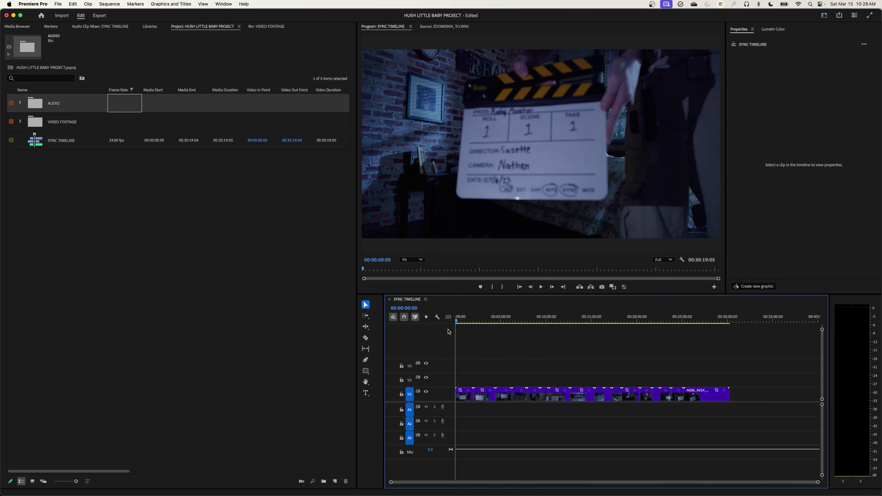
key(space)
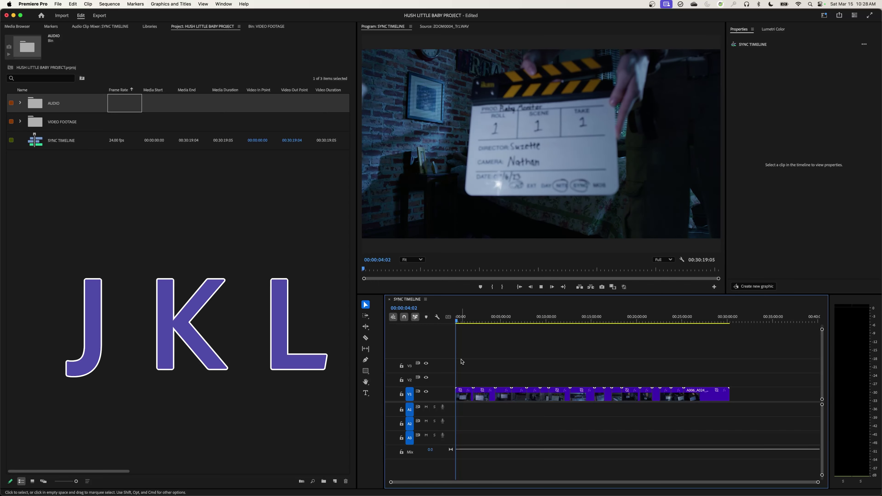
key(k)
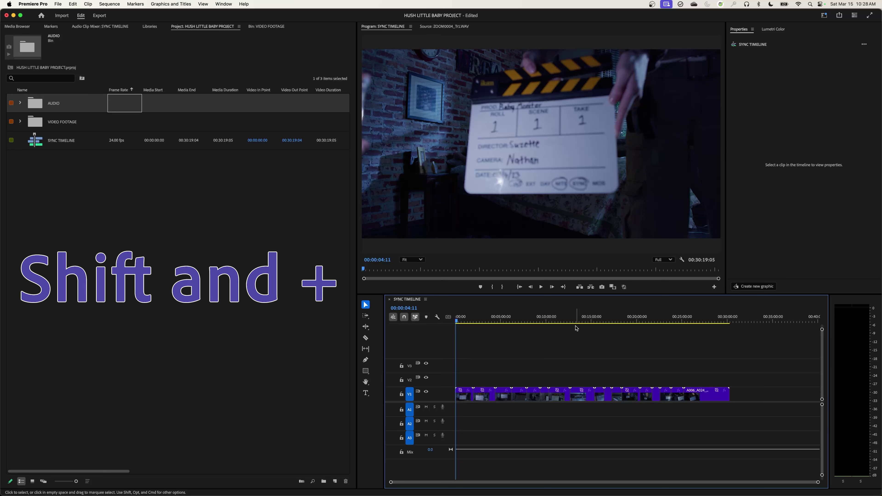
key(shift)
key(shift+equal)
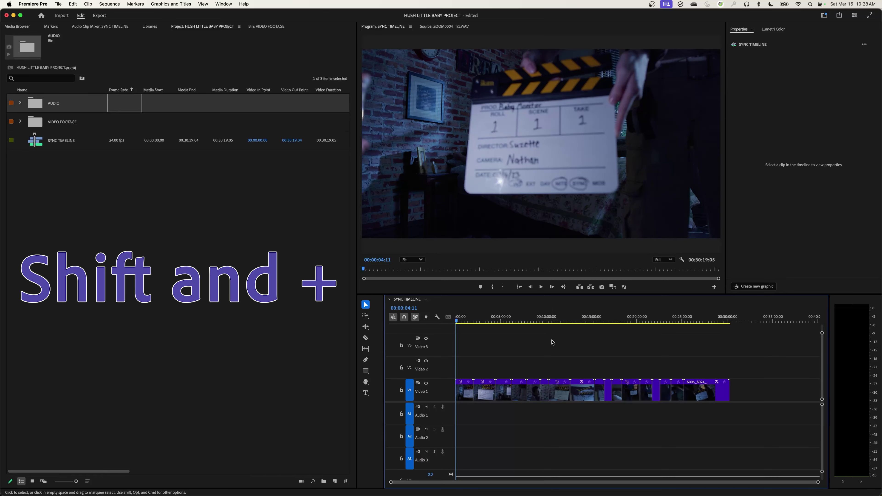
Examine the clips in the sequence at several magnifications, from the whole sequence down to the first two clips.
key(equal)
key(equal)
key(equal)
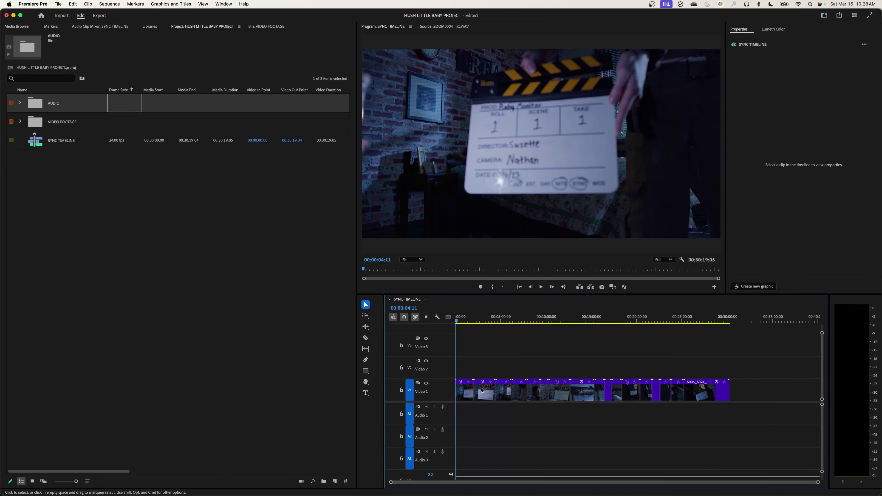
key(equal)
key(equal)
key(equal)
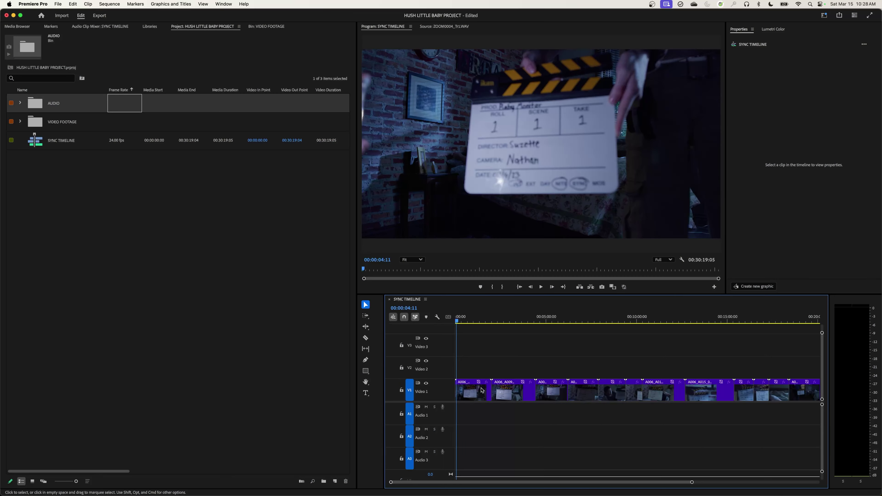
key(minus)
key(minus)
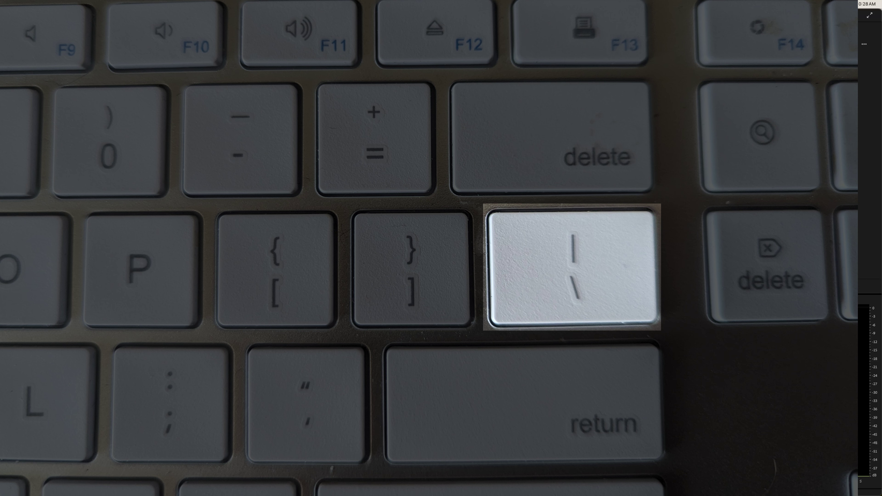
key(backslash)
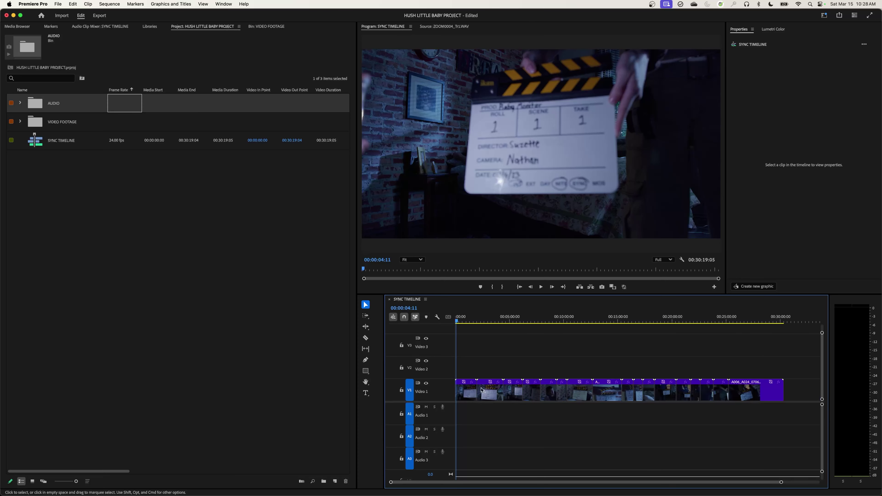
key(backslash)
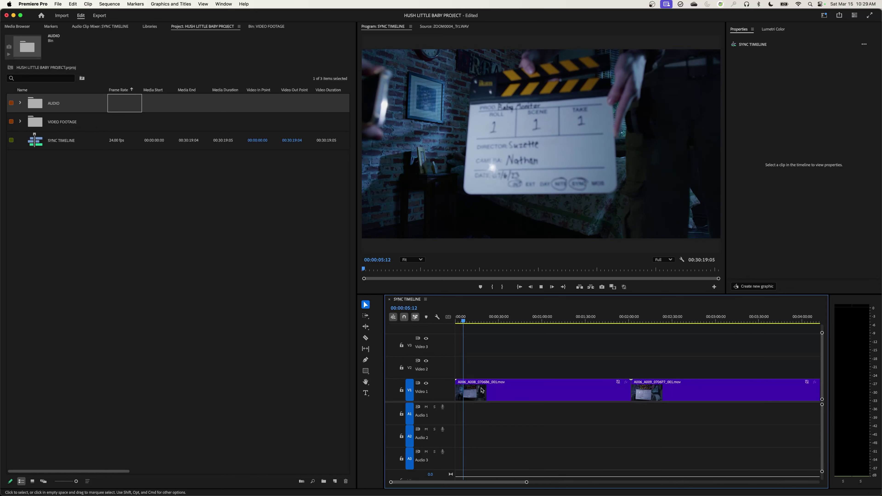
Find the frame where the clapperboard closes in the first clip and mark an In point there at 00:00:08:01.
key(space)
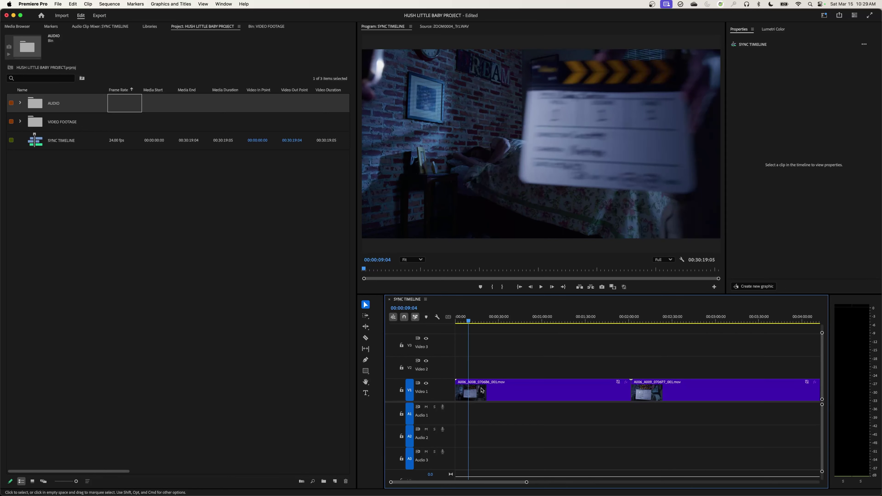
key(Left)
key(Left)
key(Left)
key(Left)
key(Left)
key(Left)
key(Left)
key(Left)
key(Left)
key(Left)
key(Left)
key(Left)
key(Left)
key(Left)
key(Left)
key(Left)
key(Left)
key(Left)
key(Left)
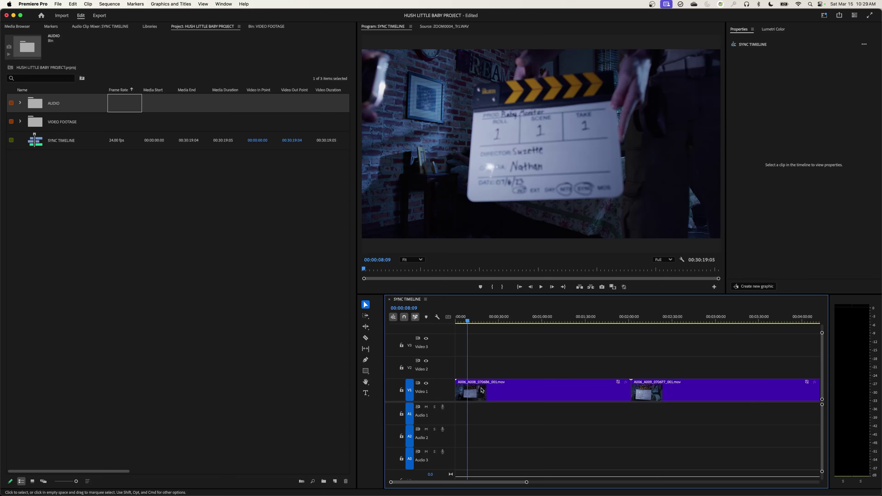
key(Left)
key(Left)
key(Left)
key(Left)
key(Left)
key(Left)
key(Left)
key(Left)
key(Left)
key(Left)
key(Left)
key(Left)
key(Left)
key(Left)
key(i)
key(alt+i)
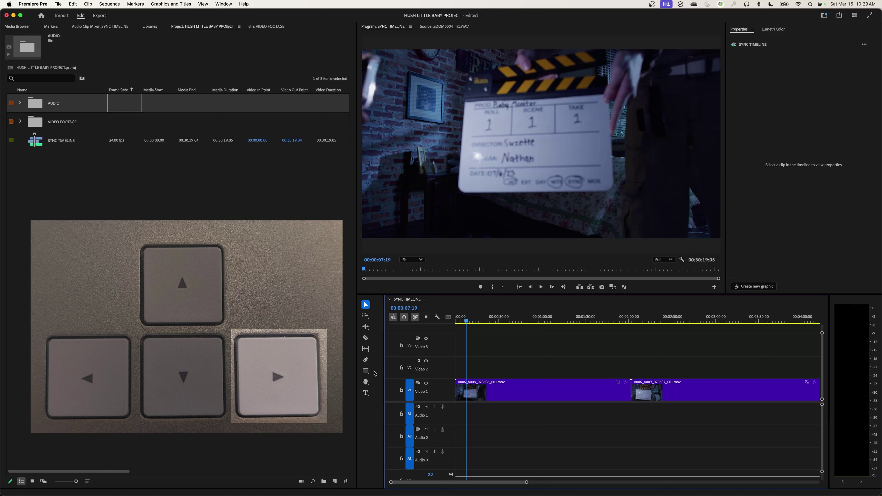
key(Right)
key(Right)
key(Right)
key(Right)
key(Right)
key(Right)
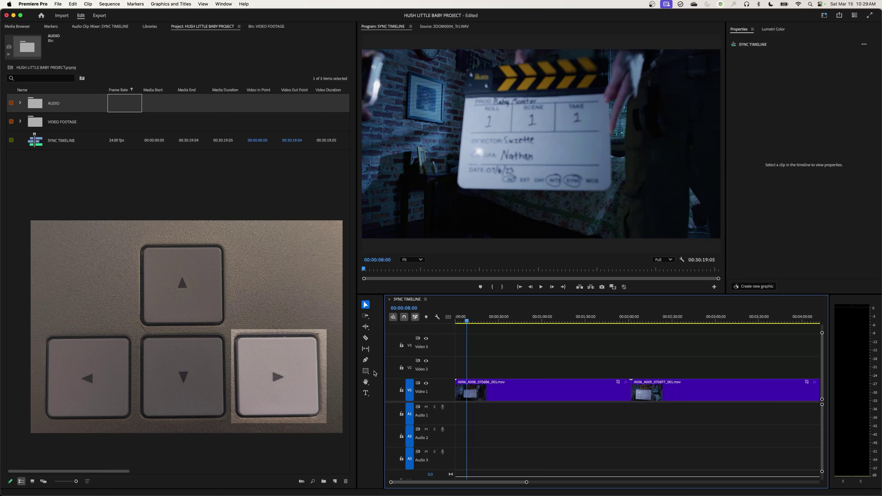
key(Left)
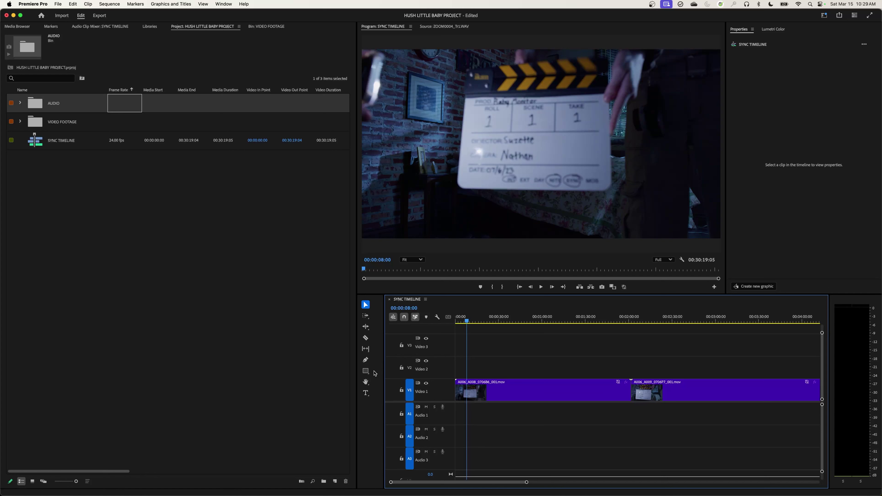
key(Right)
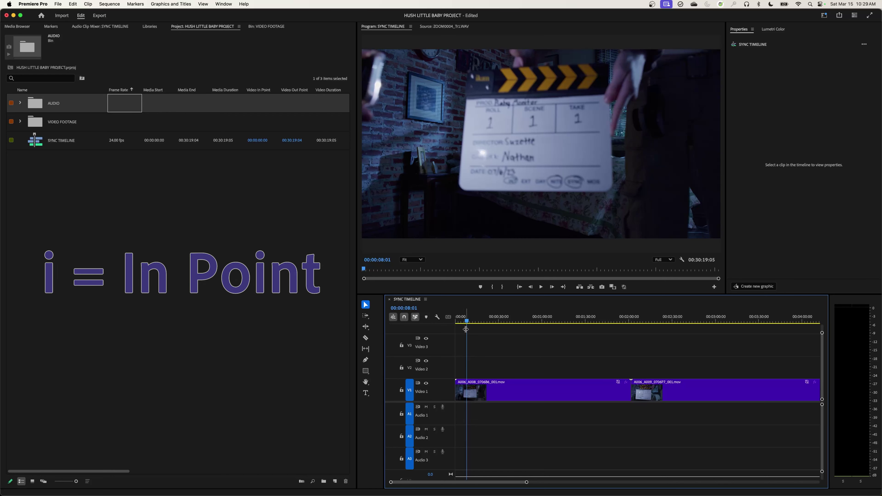
key(i)
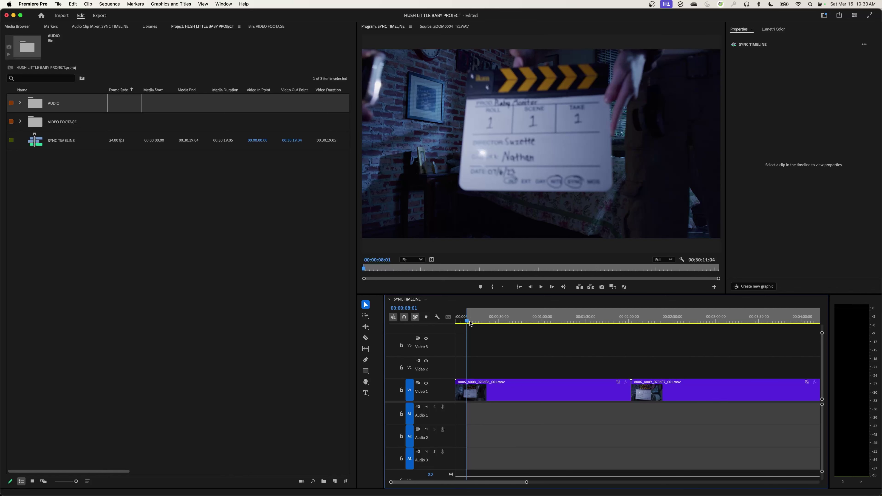
Scrub the sequence to 00:00:33:03 and load ZOOM0002_Tr1.WAV from the AUDIO bin as the source clip.
drag(471, 324, 503, 321)
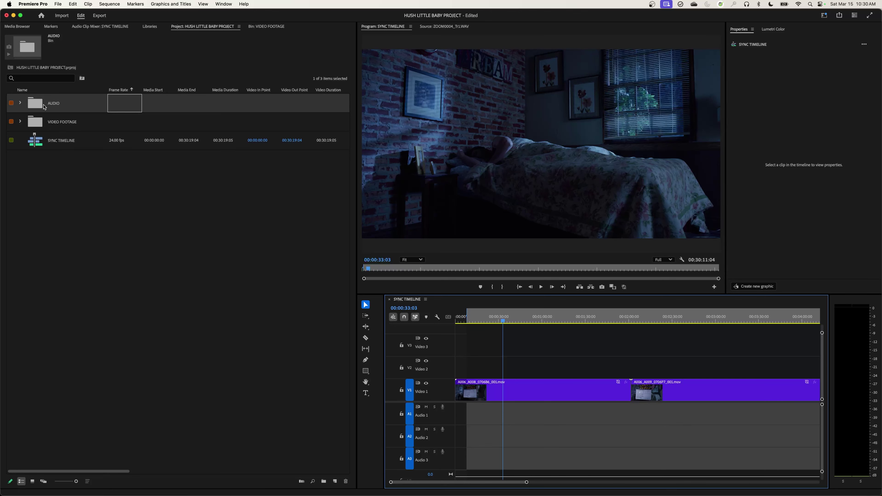
double_click(44, 106)
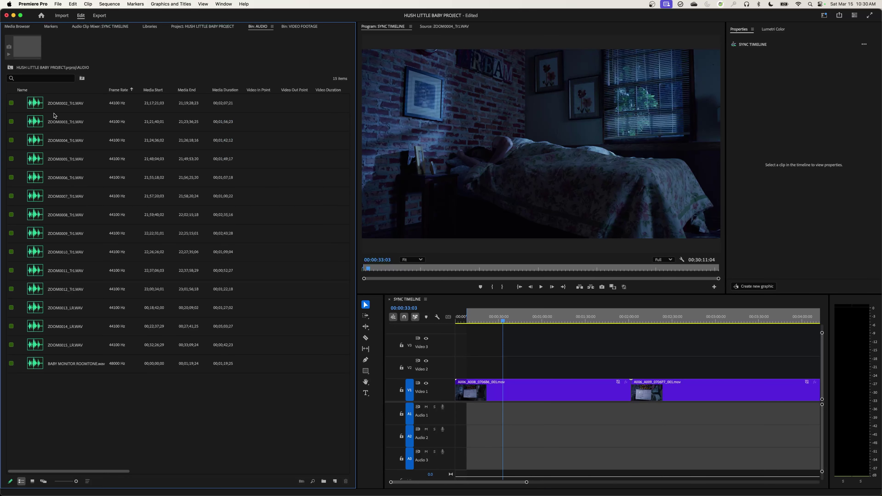
click(40, 106)
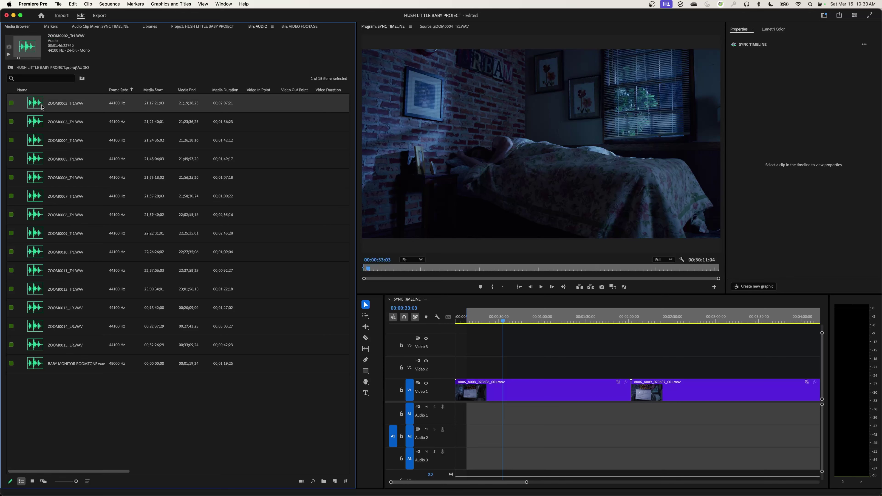
double_click(40, 106)
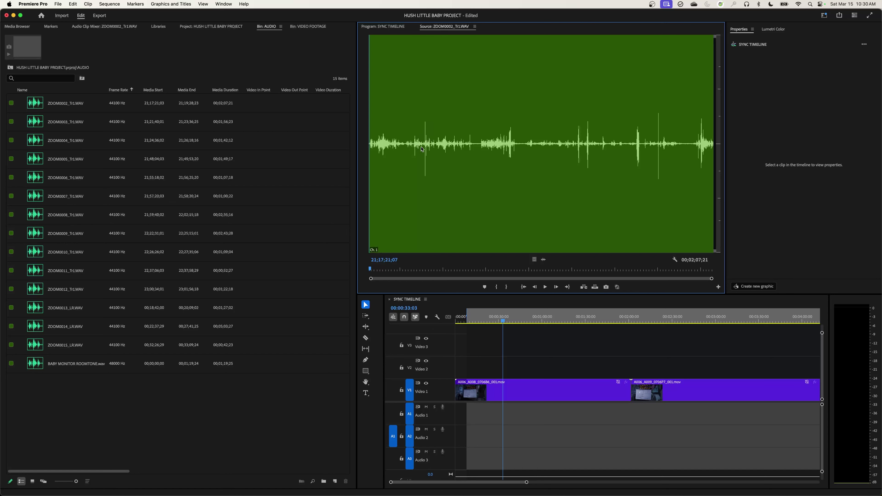
Play the source audio ZOOM0002_Tr1.WAV from just before its tall early waveform spike to locate the clapperboard clap, raising the volume.
click(414, 137)
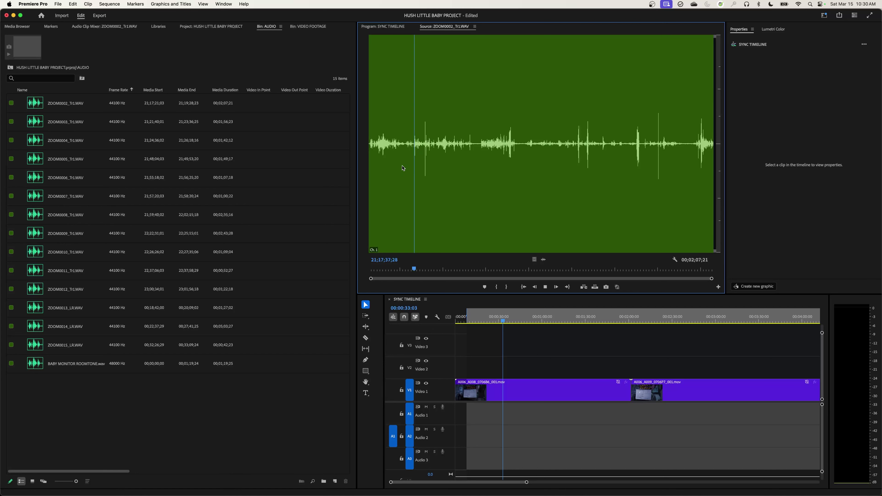
key(space)
key(XF86AudioRaiseVolume)
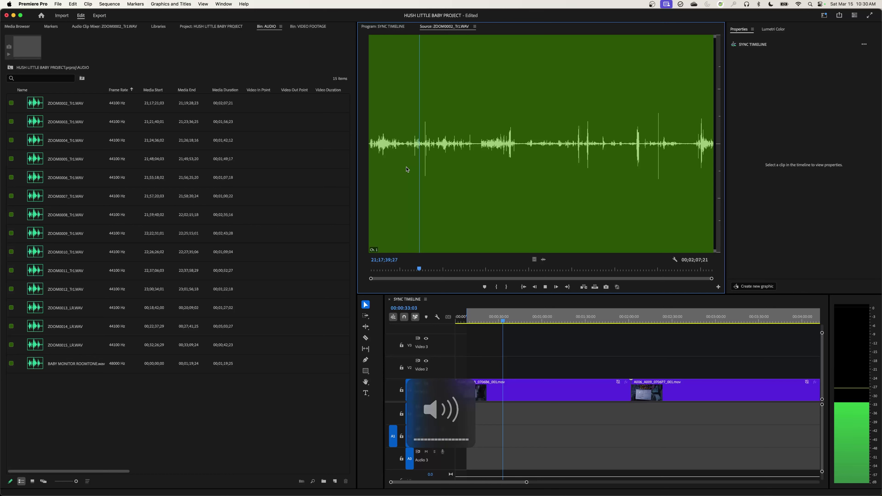
key(space)
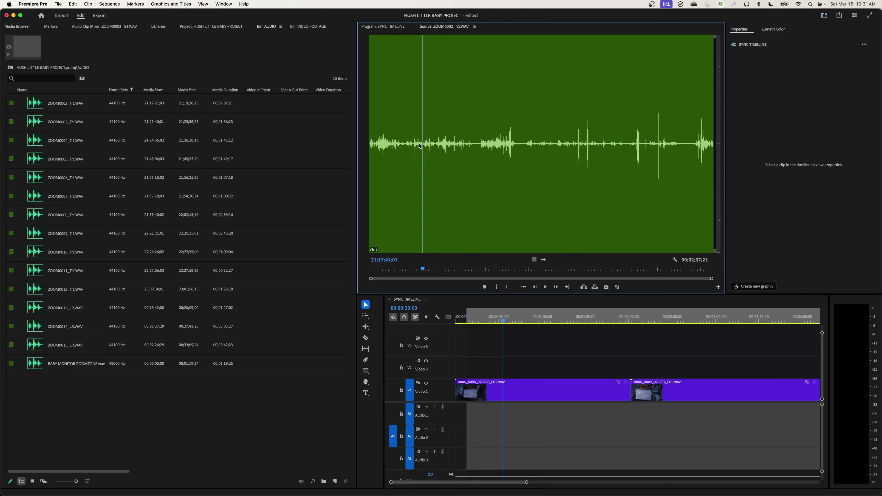
key(space)
key(space)
click(420, 137)
key(space)
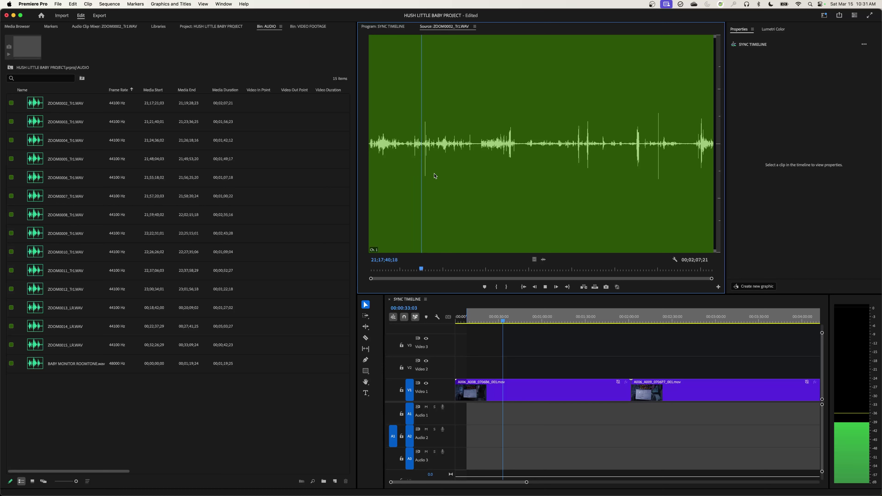
key(space)
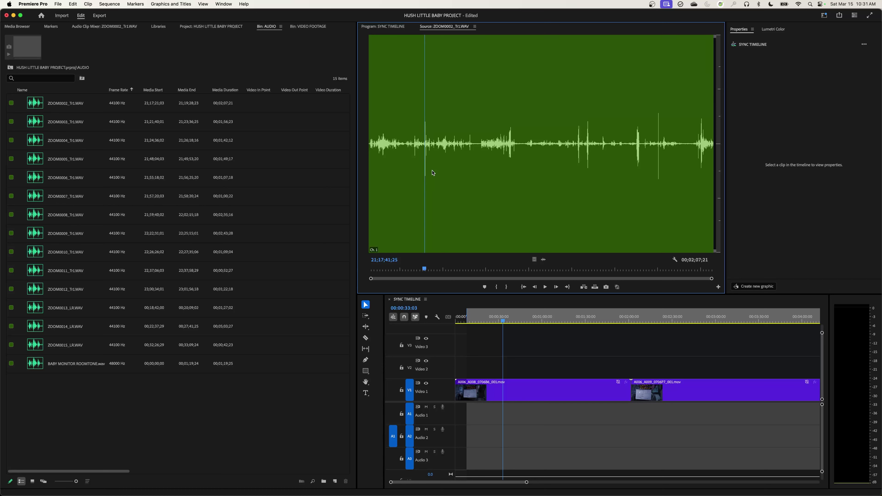
Position the source playhead frame by frame on the clap spike and mark an In point at 21;17;42;01.
key(=)
key(=)
key(=)
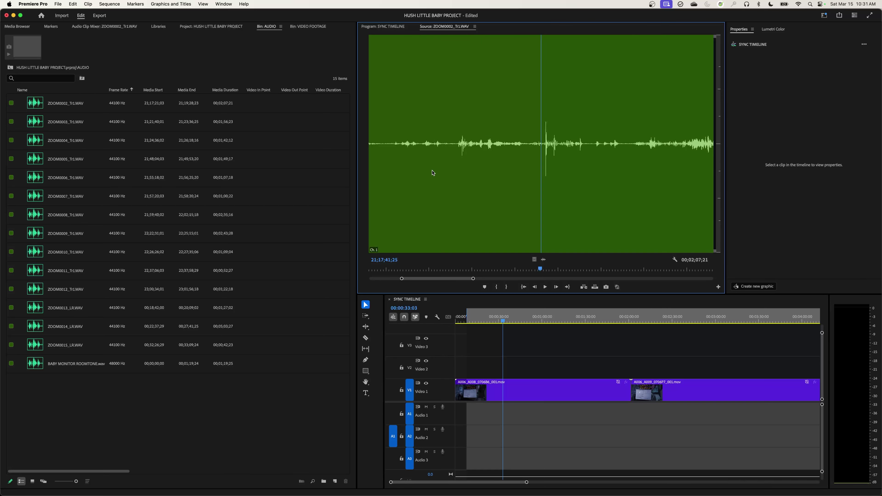
key(Right)
key(Right)
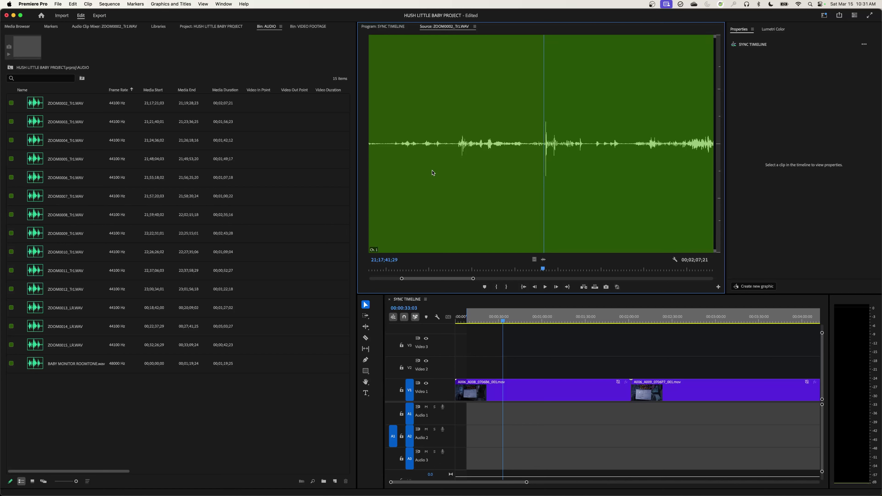
key(Right)
key(Right)
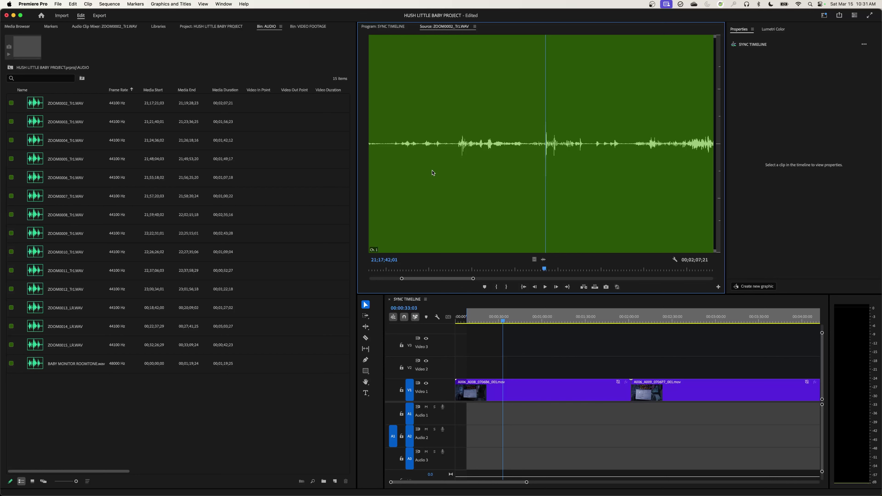
key(i)
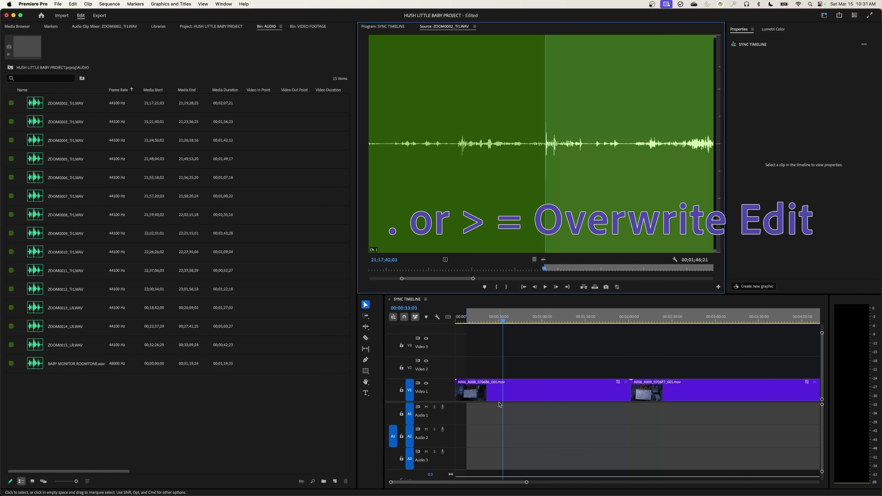
Overwrite the marked audio onto Audio 1 instead of Audio 2 at the sequence In point, and extend its start to the sequence's beginning.
key(period)
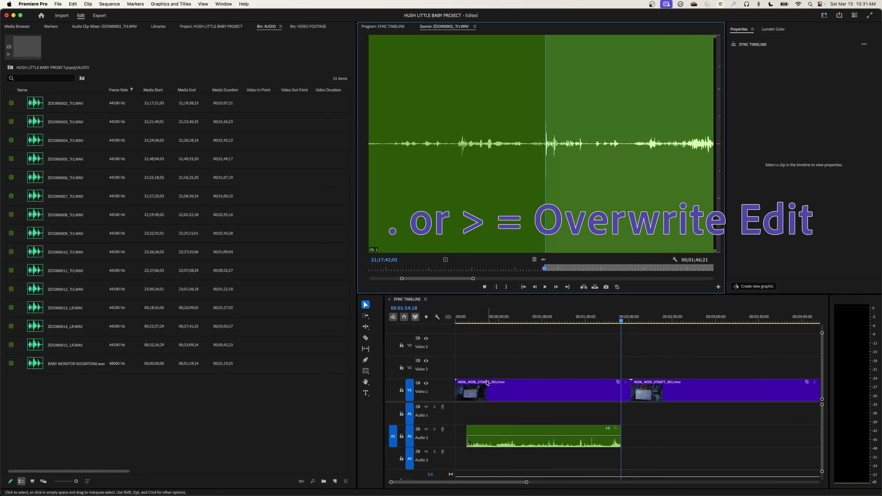
click(392, 414)
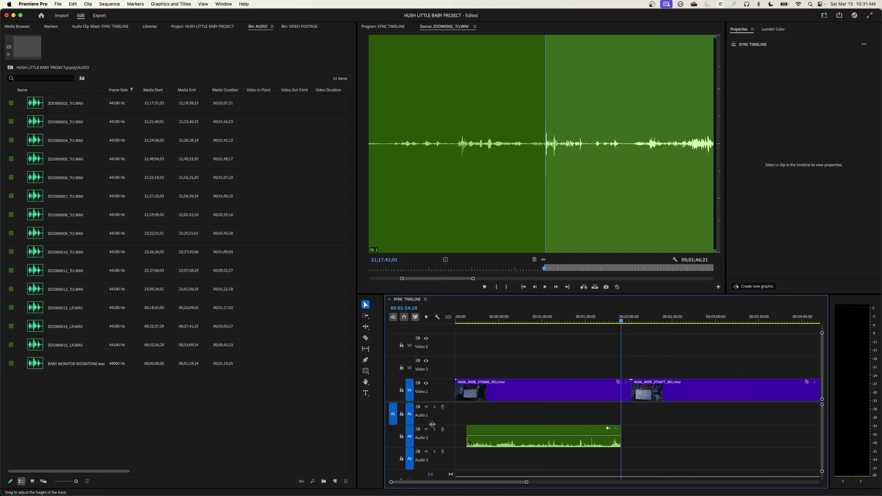
key(super+z)
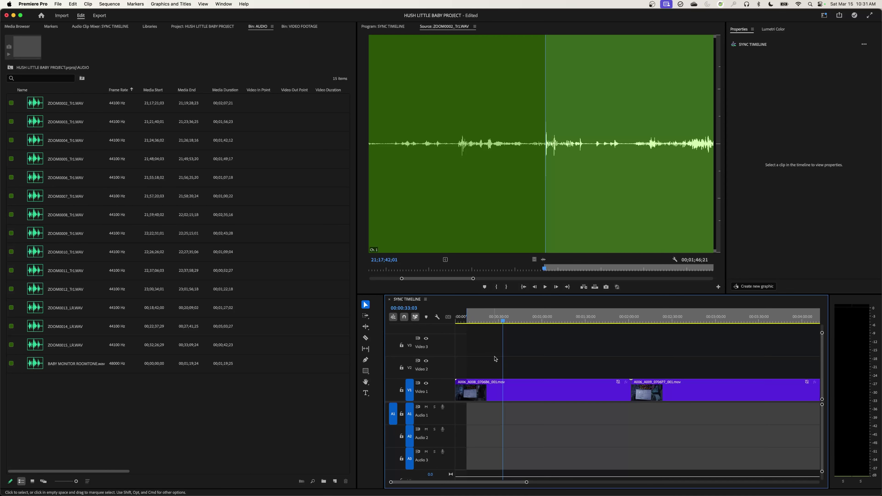
key(.)
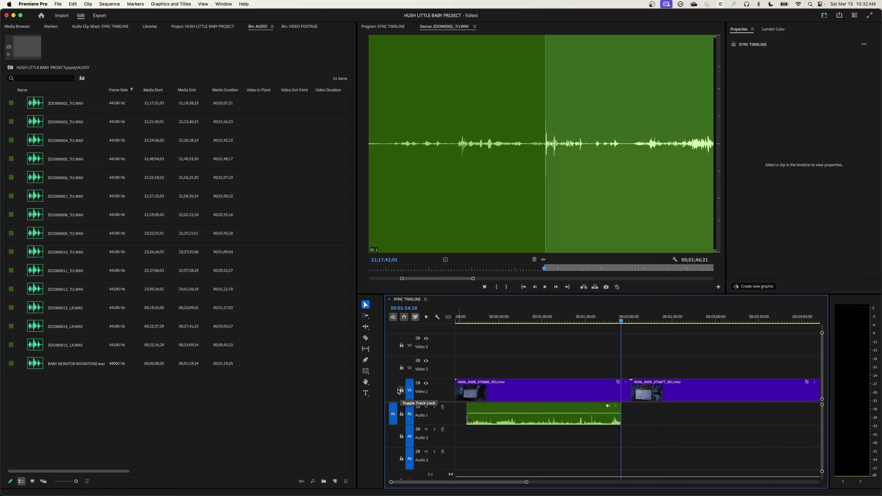
drag(466, 408, 455, 408)
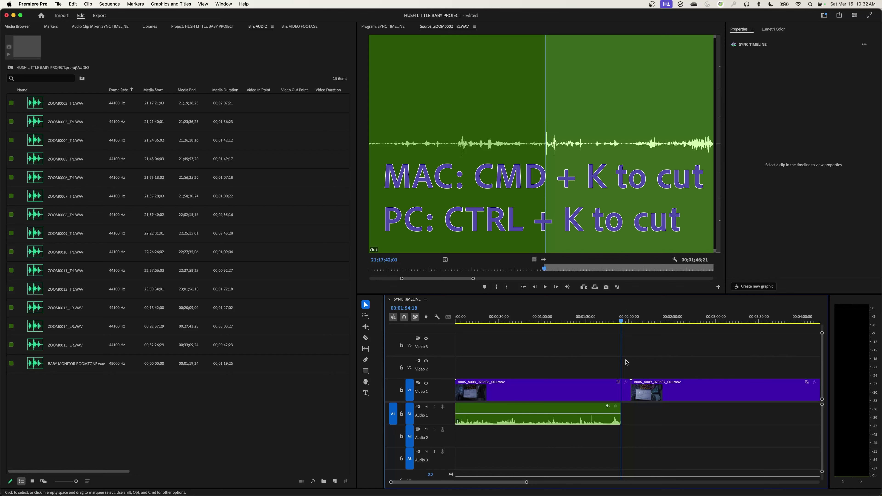
Cut the first video clip at 00:01:54:18, where the audio ends, and ripple delete the leftover piece.
key(super+k)
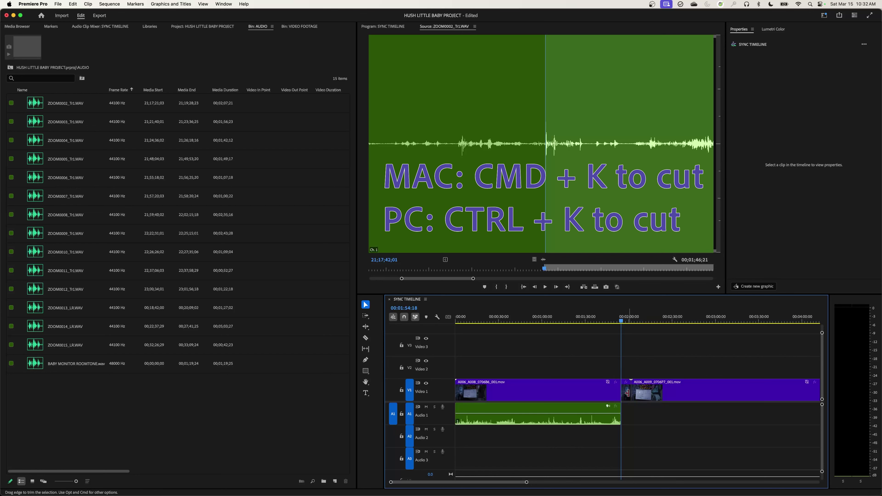
key(d)
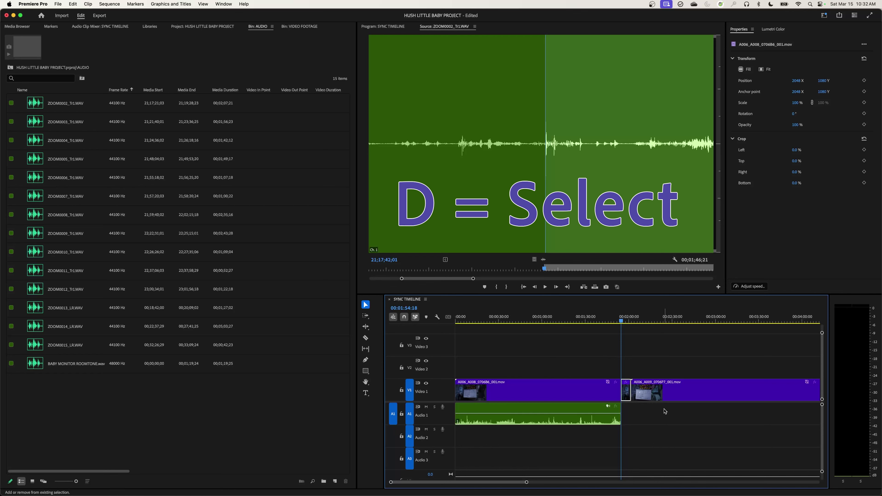
key(shift+Delete)
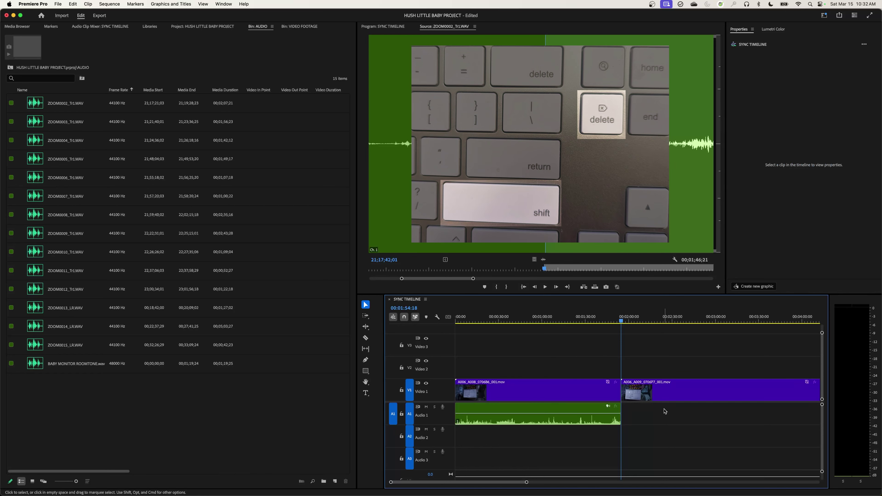
click(627, 395)
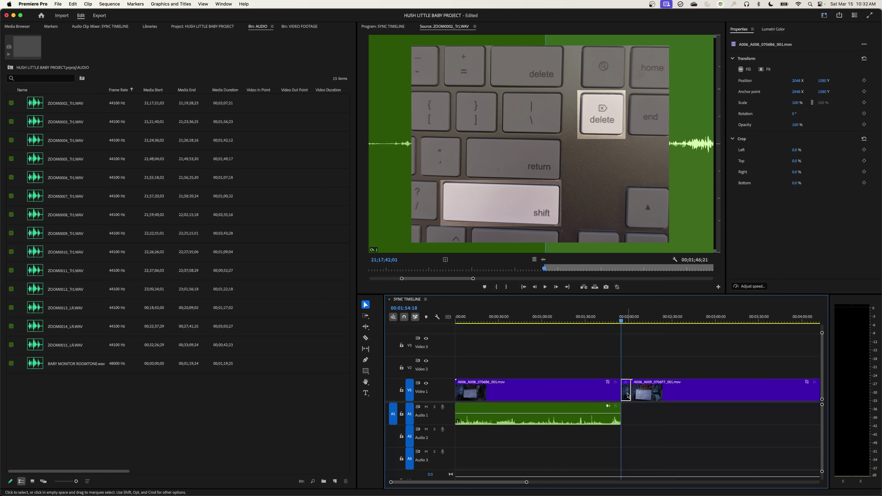
key(shift+Delete)
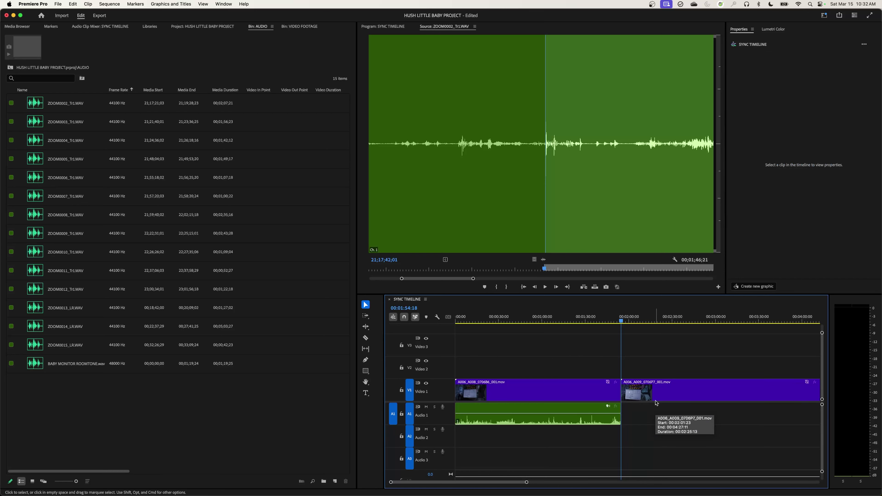
Scrub and play the first take, including from 00:01:23:22, to check that its audio matches the picture.
key(space)
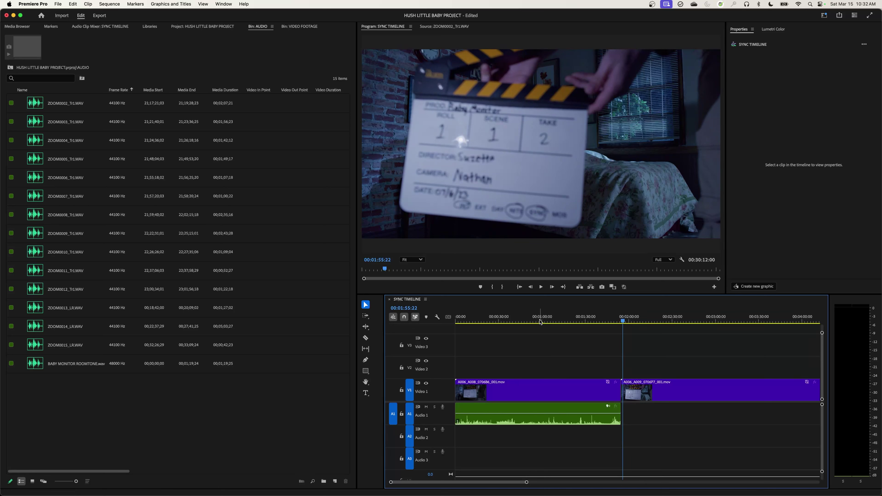
drag(541, 322, 566, 321)
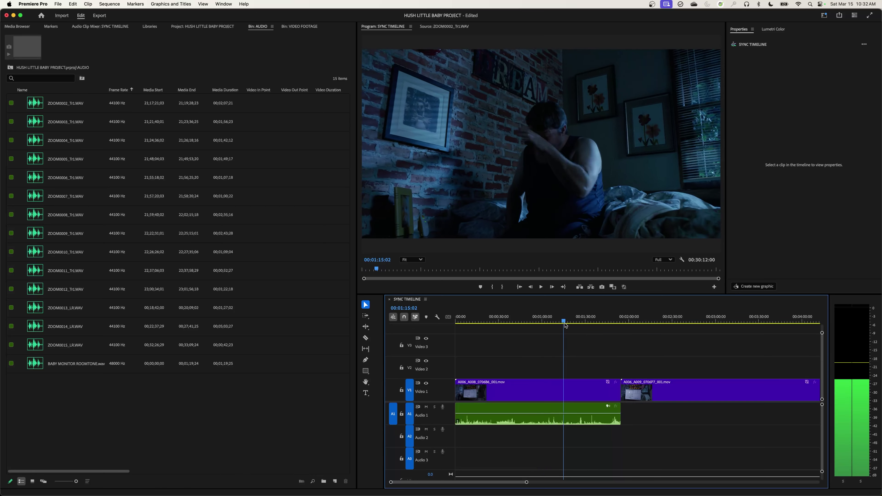
click(577, 321)
click(577, 321)
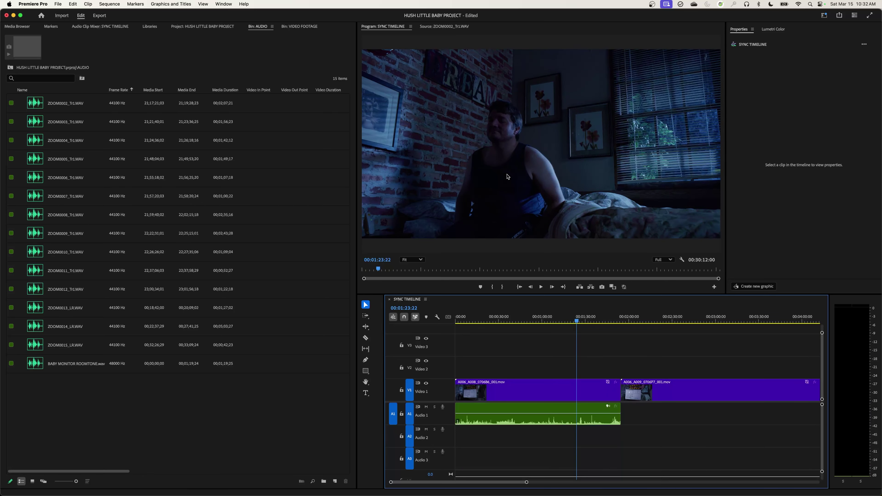
key(space)
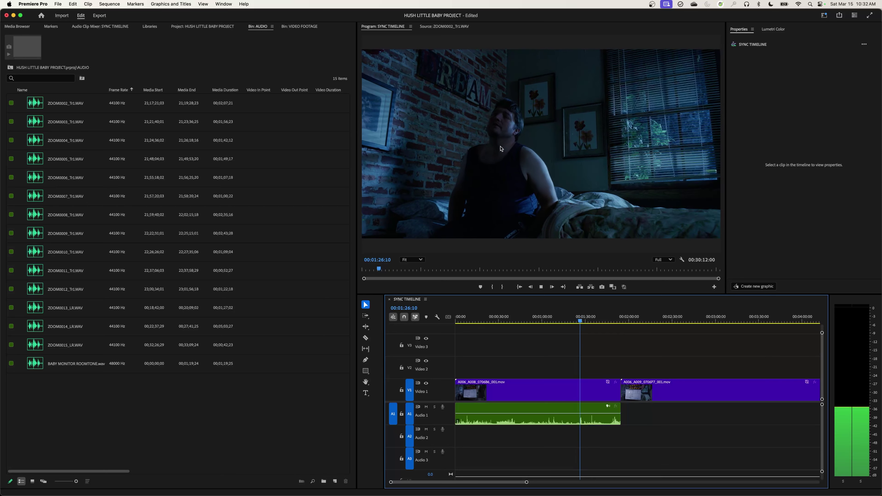
key(space)
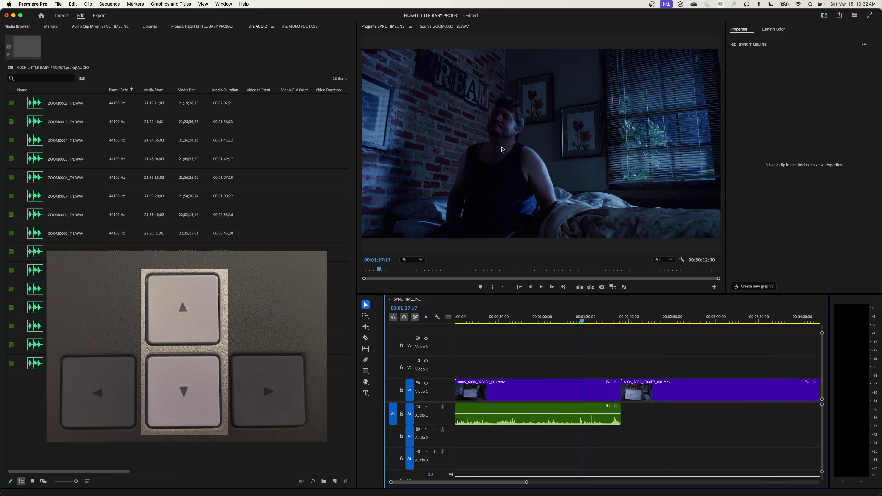
Jump back and forth between the clips' edit points in close and full-sequence views, ending at the second clip's start, 00:01:54:18.
key(Down)
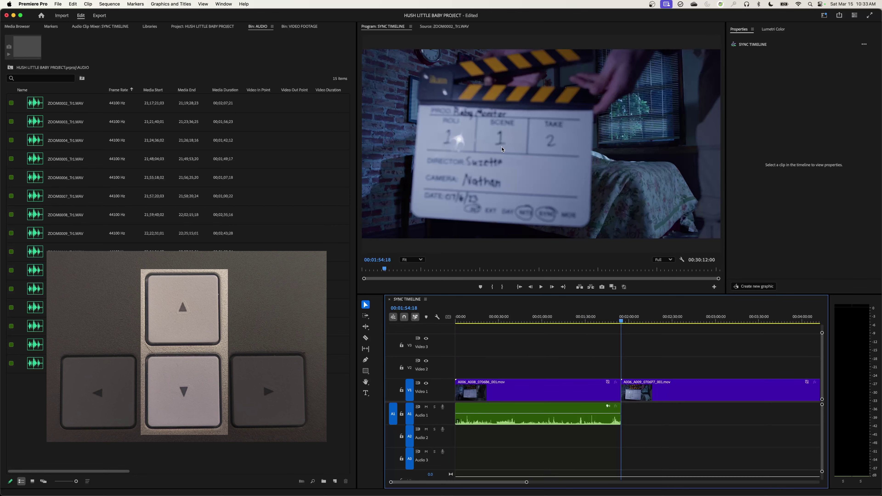
key(Up)
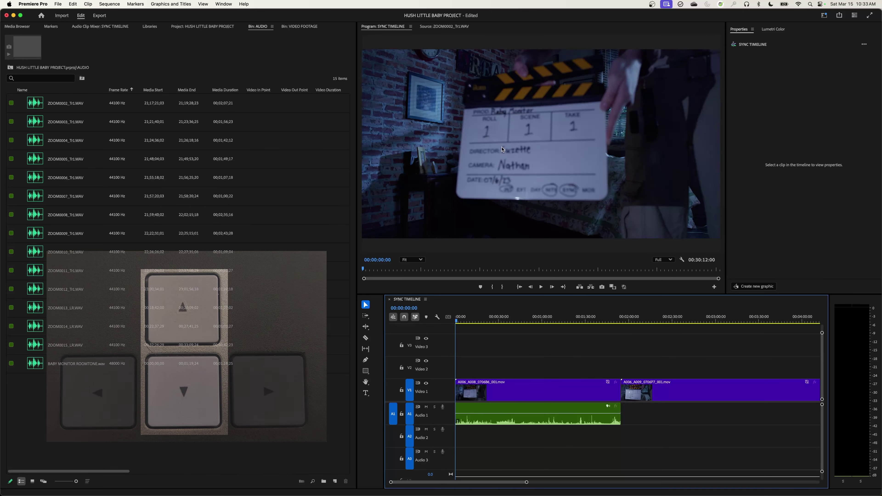
key(Down)
key(Down)
key(Down)
key(Down)
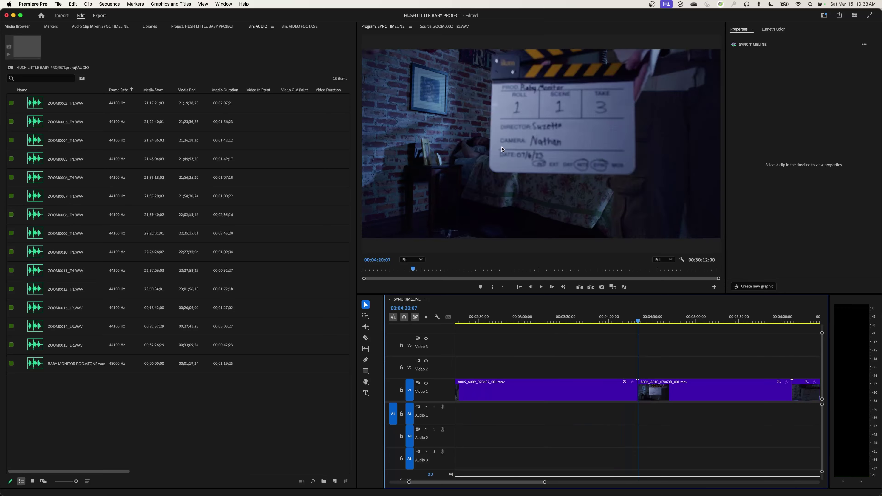
key(Up)
key(Up)
key(Up)
key(backslash)
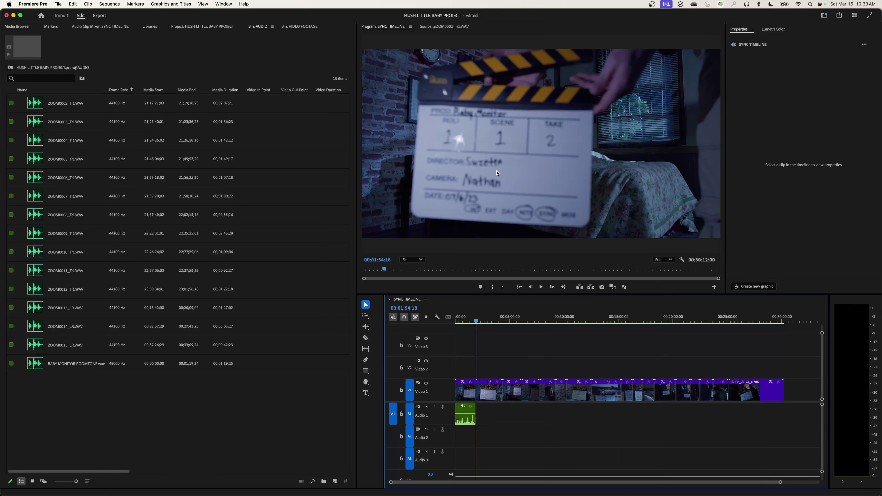
key(Down)
key(Down)
key(Down)
key(Down)
key(Down)
key(Down)
key(Down)
key(Down)
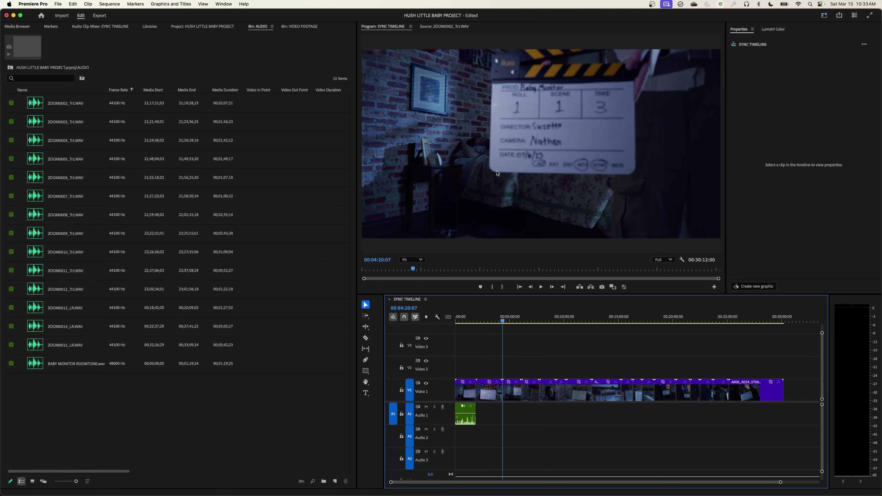
key(Up)
key(Up)
key(Up)
key(Up)
key(Up)
key(Up)
key(Up)
key(Up)
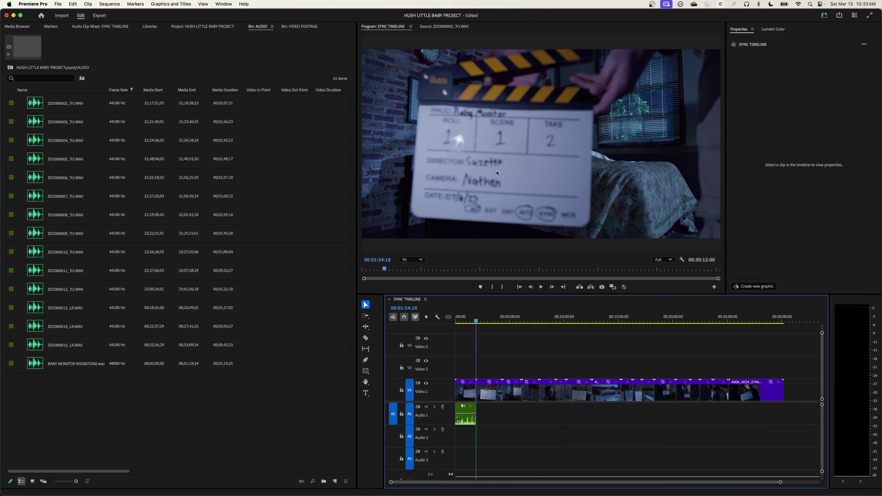
Find the frame where the clapperboard closes near the start of the second video clip and mark the sequence In point at 00:01:57:17.
key(backslash)
key(space)
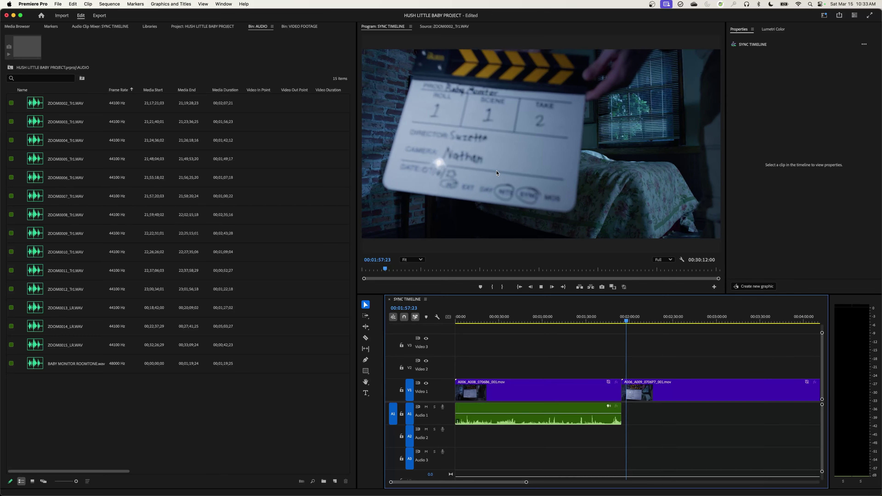
key(space)
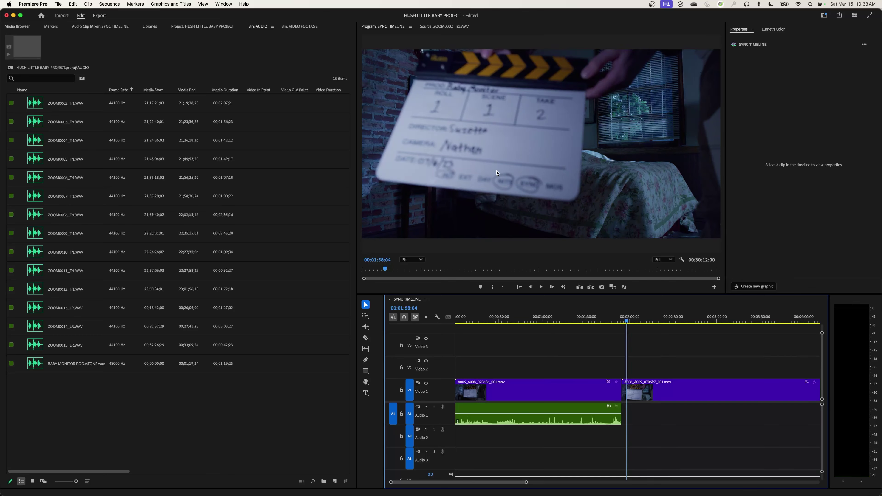
key(j)
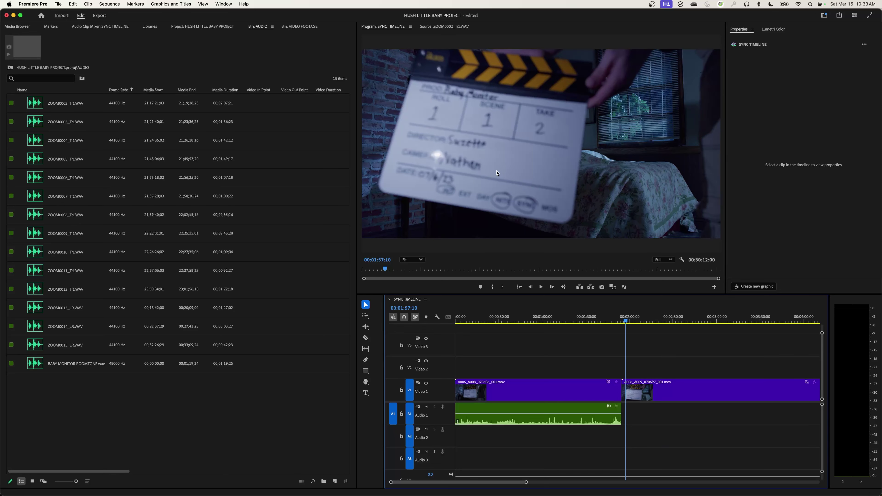
key(Right)
key(Right)
key(Right)
key(Right)
key(Right)
key(Right)
key(Right)
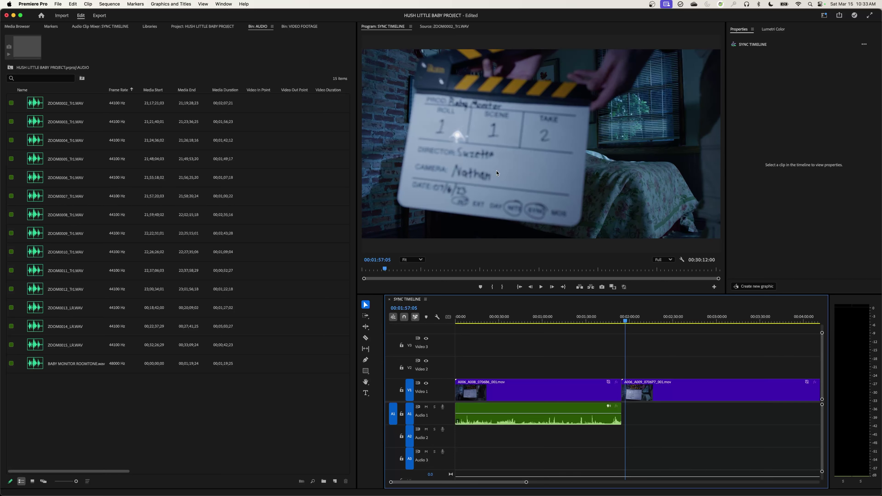
key(Left)
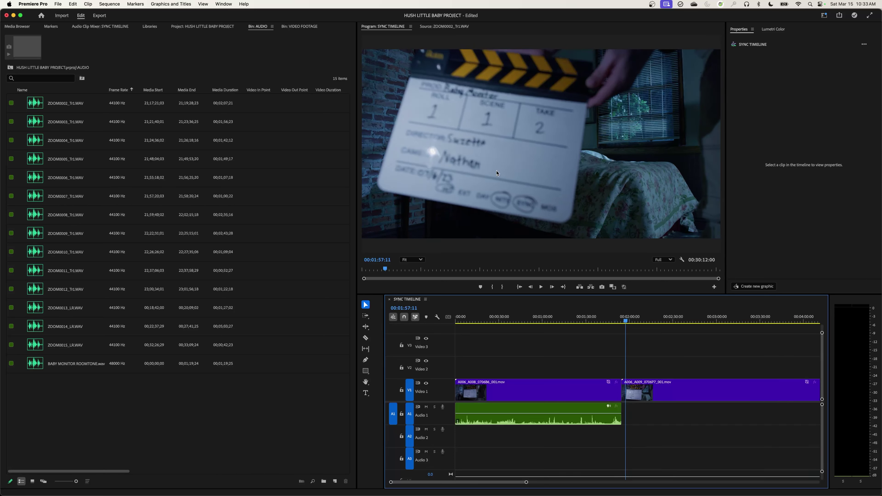
key(Right)
key(Right)
key(Left)
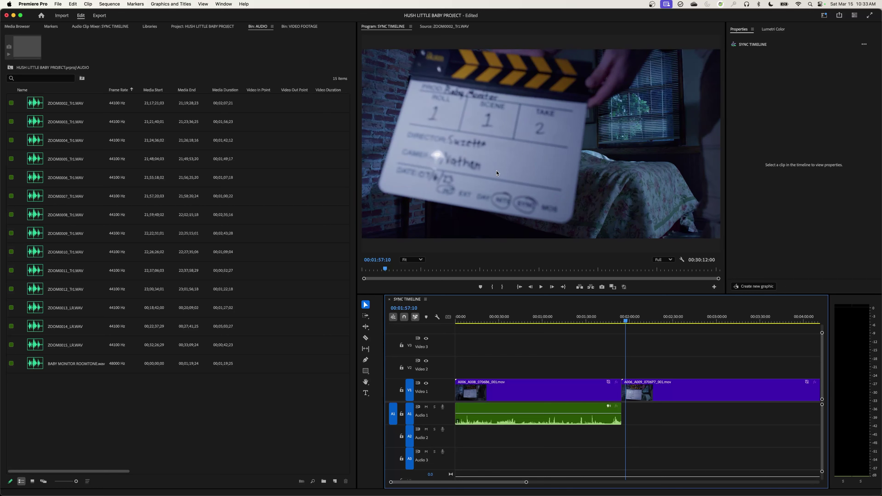
key(i)
Open ZOOM0003_Tr1.WAV in the Source monitor and play its opening section to locate the clapperboard clap.
click(35, 121)
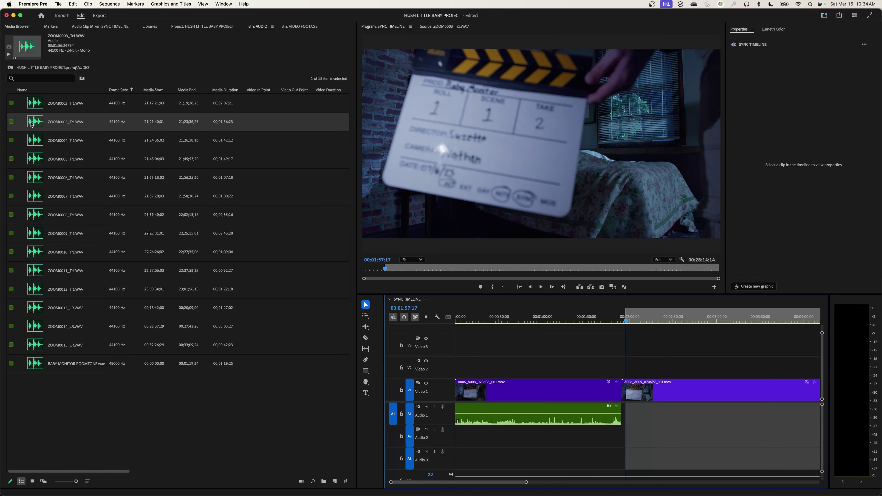
double_click(37, 121)
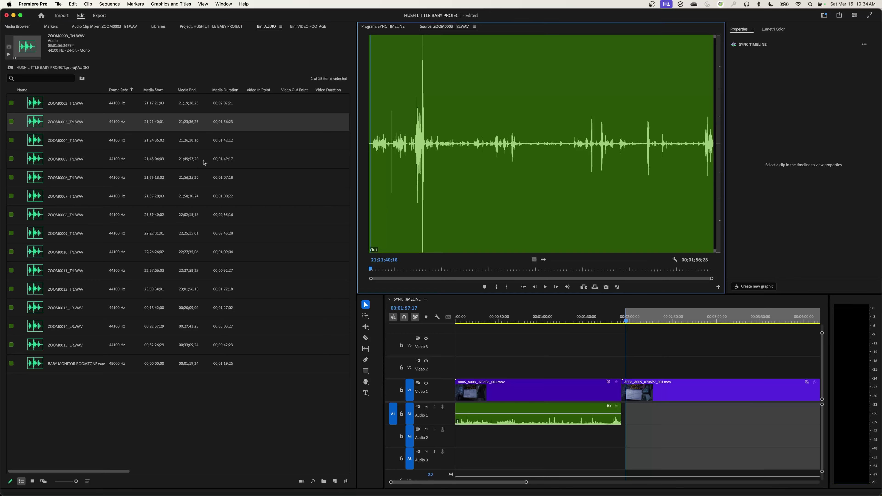
click(384, 134)
key(space)
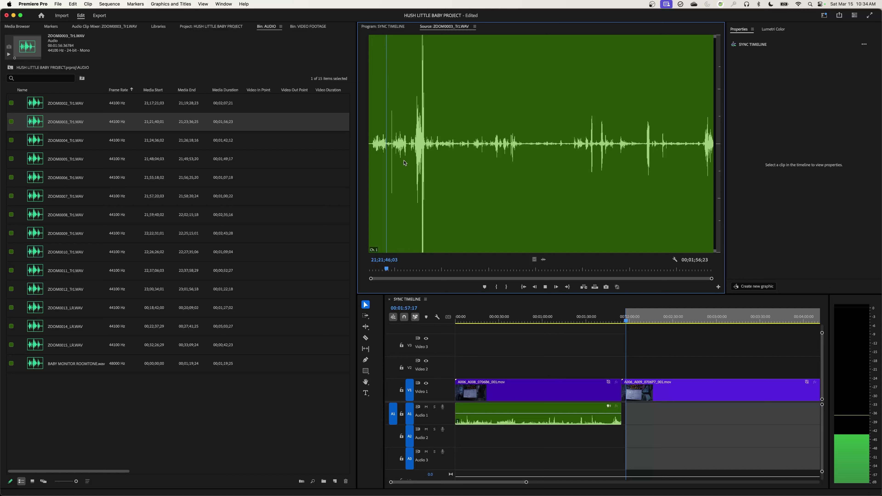
key(space)
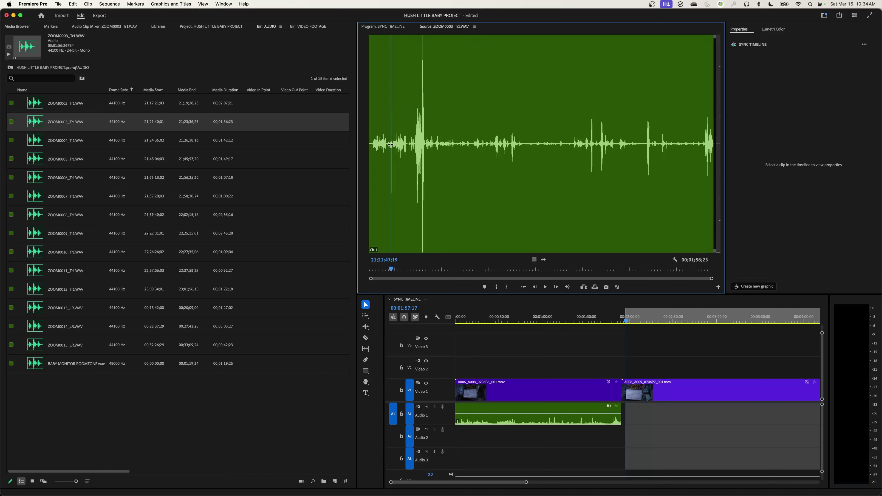
key(space)
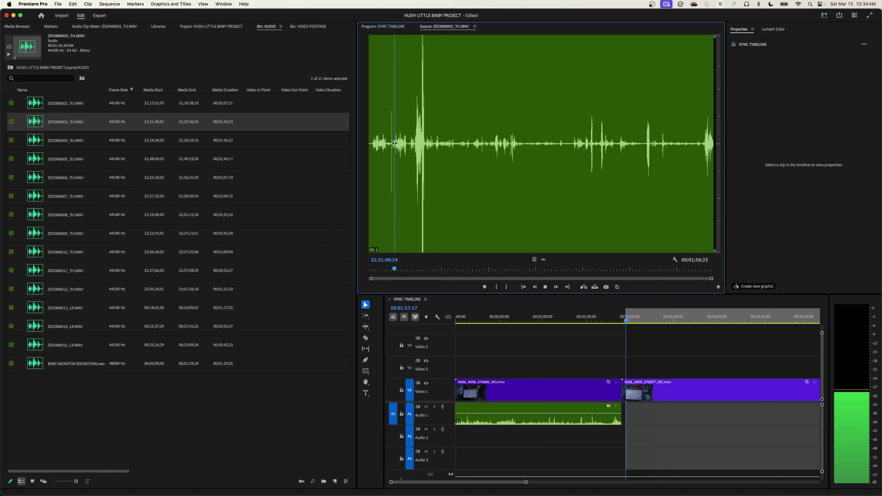
key(space)
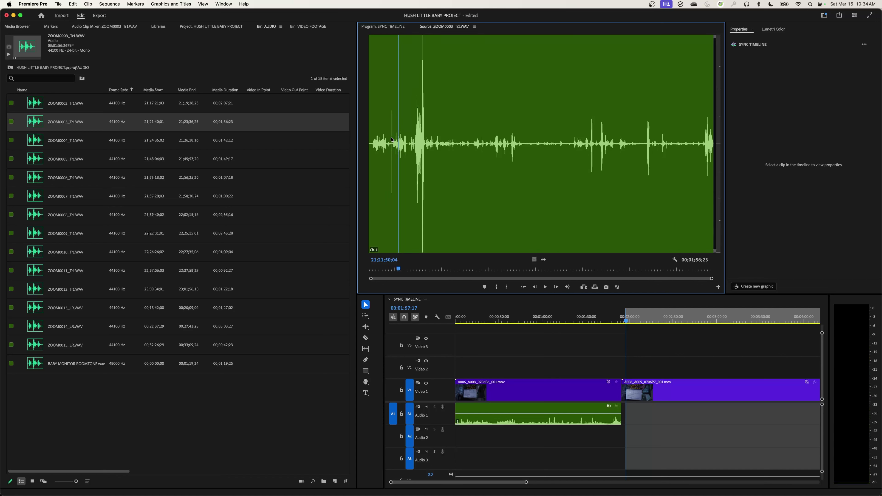
drag(399, 141, 408, 139)
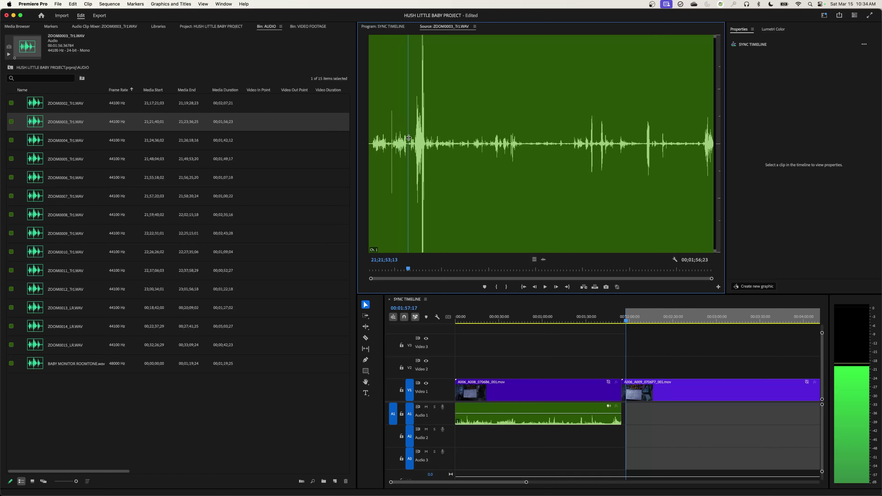
key(space)
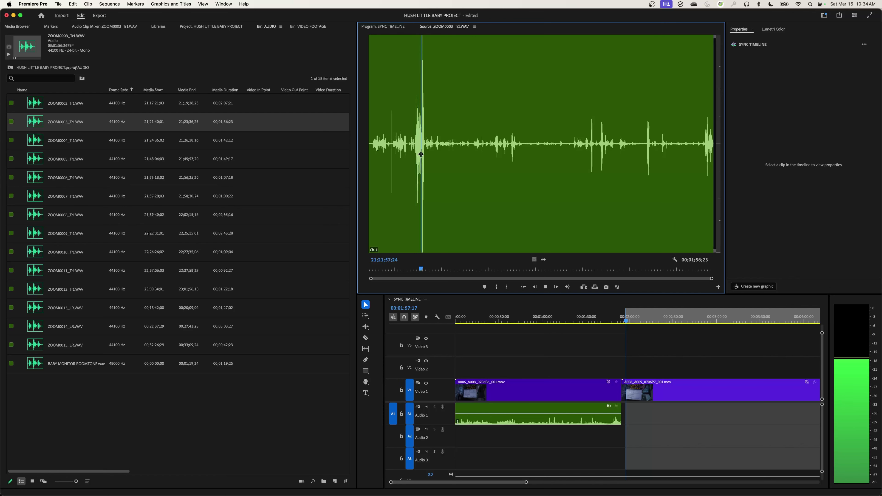
key(space)
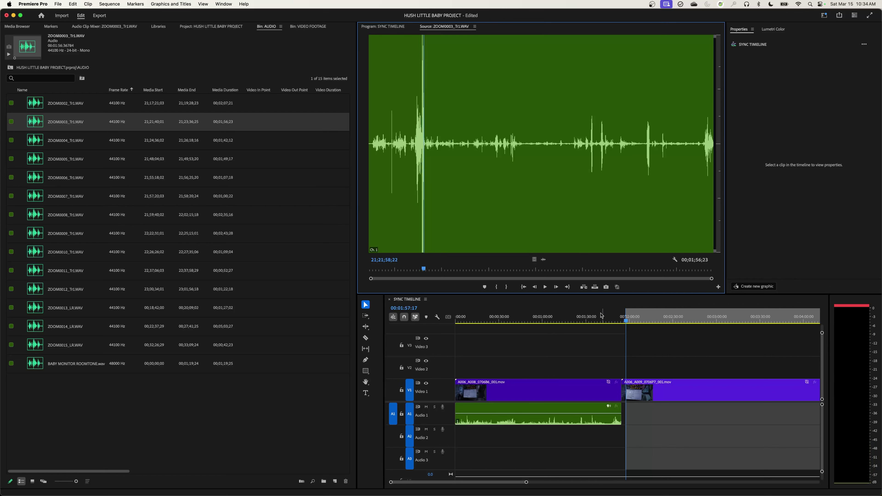
Mark the source audio's In point at 21;21;47;27, just before the first sharp peak in the waveform.
click(391, 139)
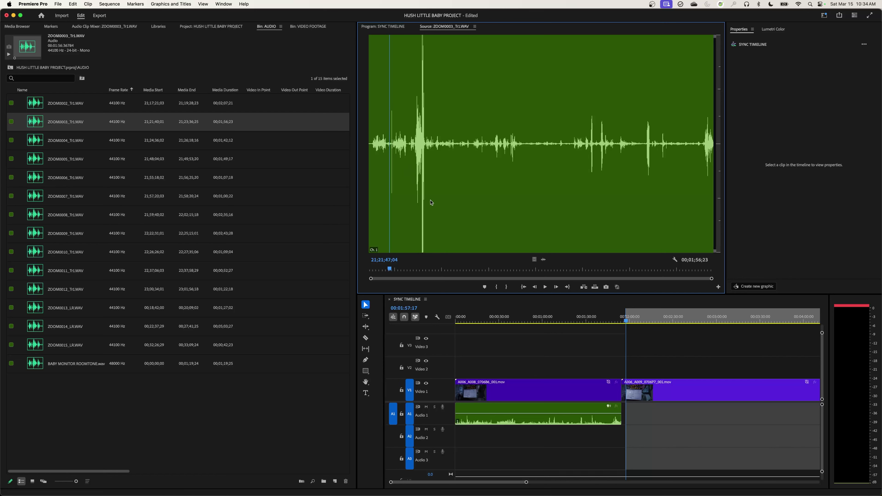
key(space)
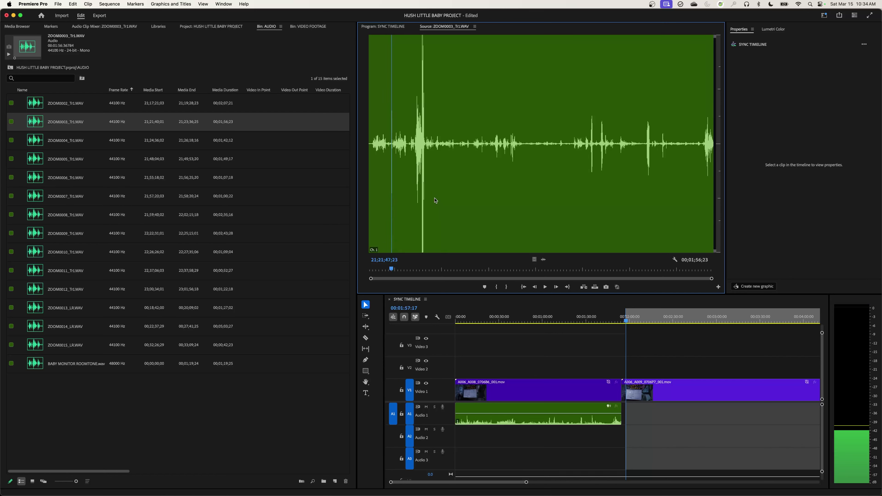
key(equal)
key(equal)
key(equal)
key(equal)
key(equal)
key(equal)
key(equal)
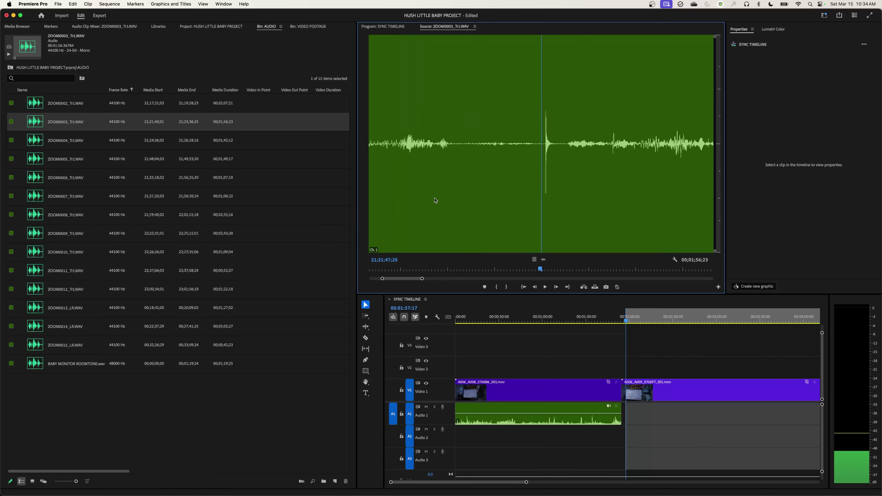
key(Right)
key(Right)
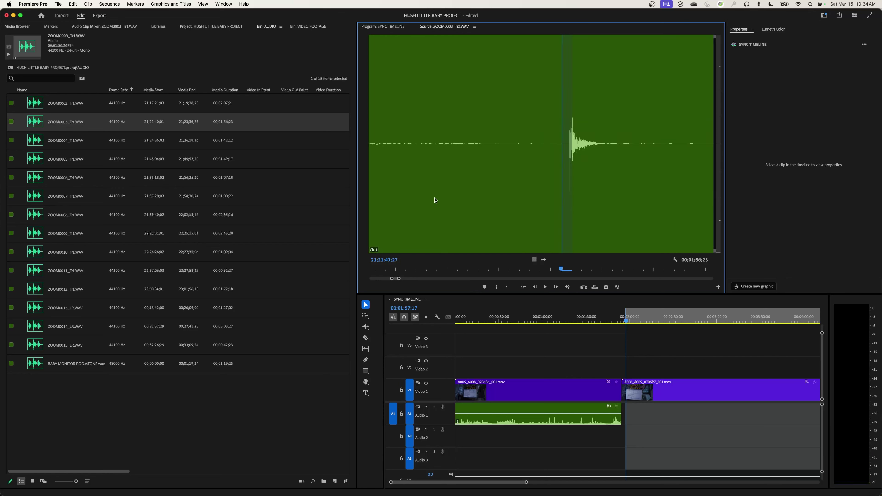
key(i)
Overwrite the marked audio onto Audio 1 at the sequence In point under the second clip.
key(minus)
key(minus)
key(minus)
key(minus)
key(minus)
key(minus)
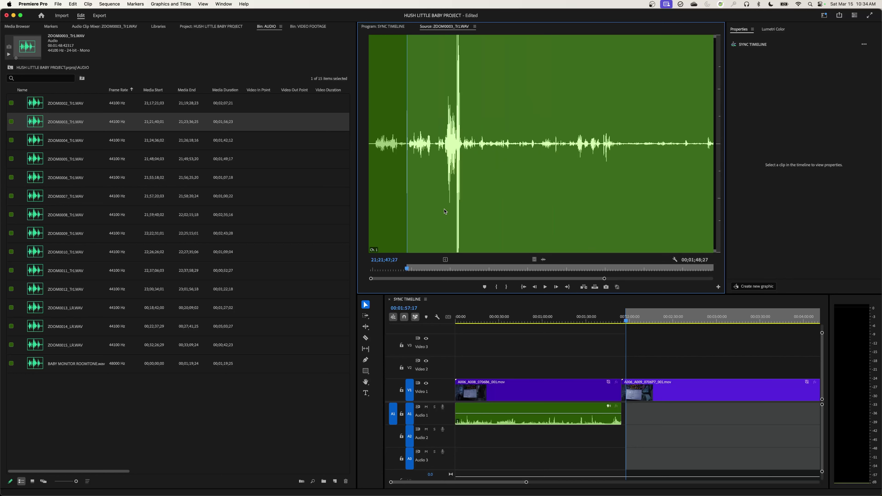
key(period)
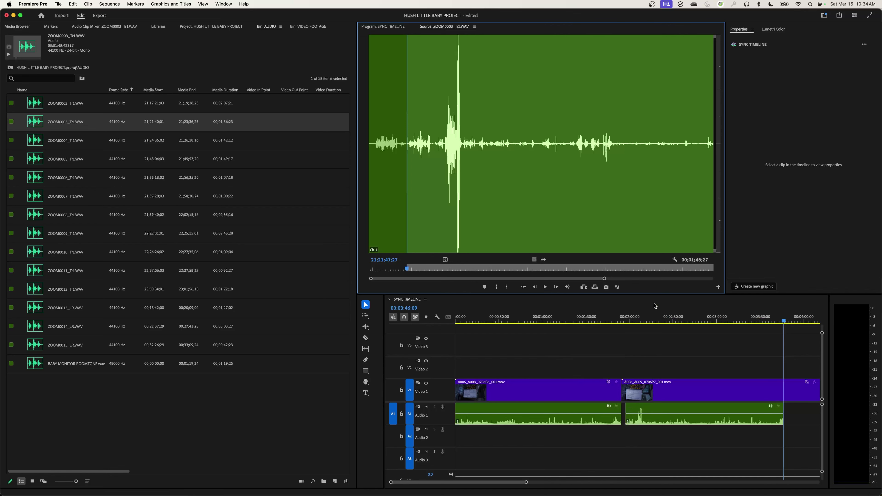
Play the second take around 00:03:25:19 to check its sync, and undo the audio overwrite.
drag(654, 317, 746, 319)
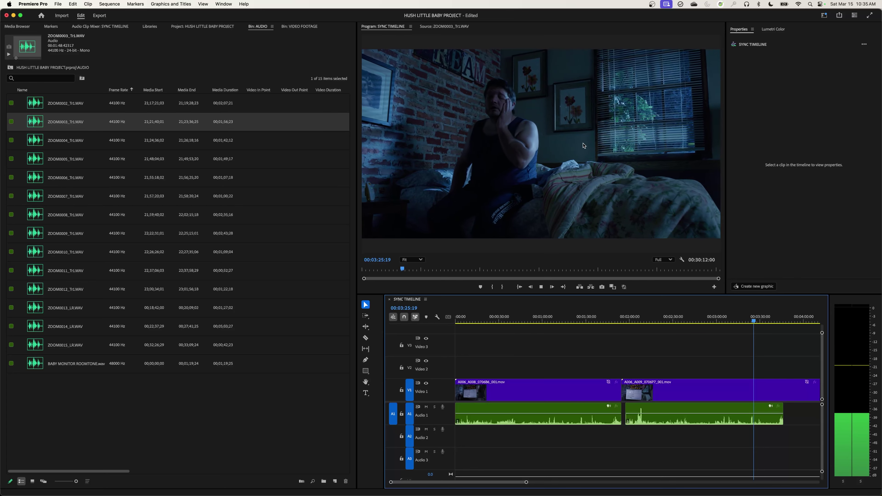
key(space)
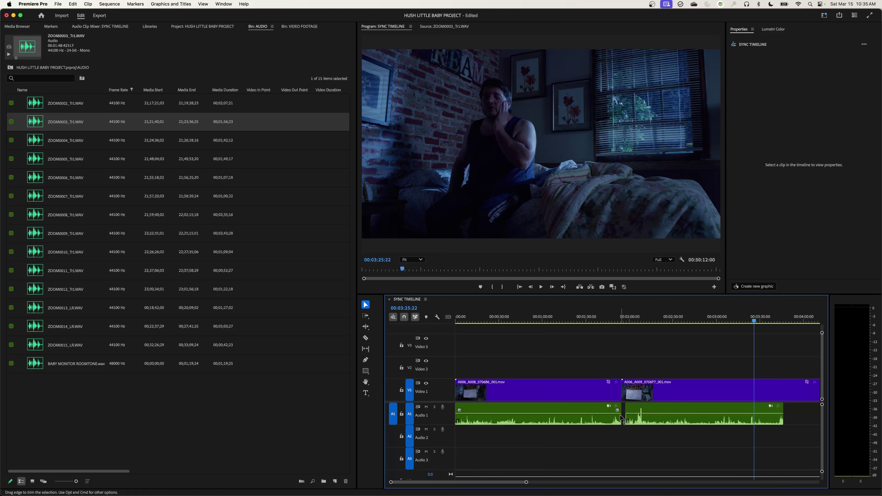
key(super+z)
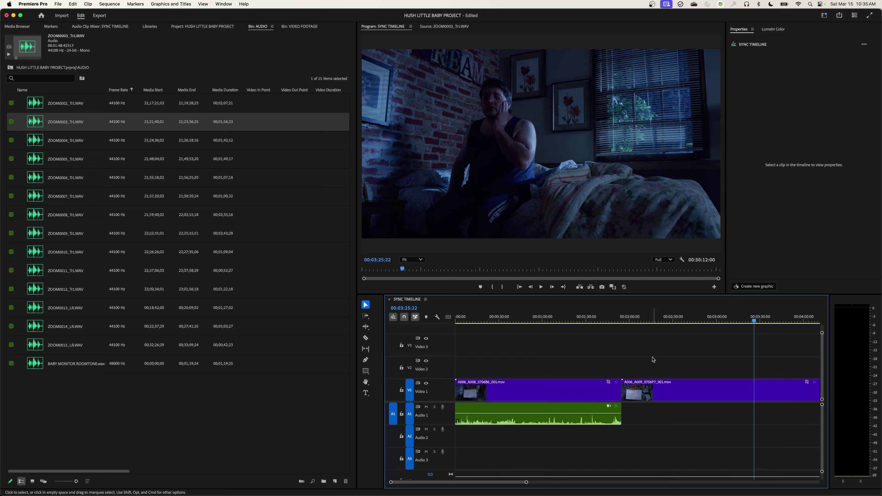
Play the second clip from its start to find its second clap, and mark the sequence In point at 00:02:09:12.
drag(627, 322, 625, 322)
key(Up)
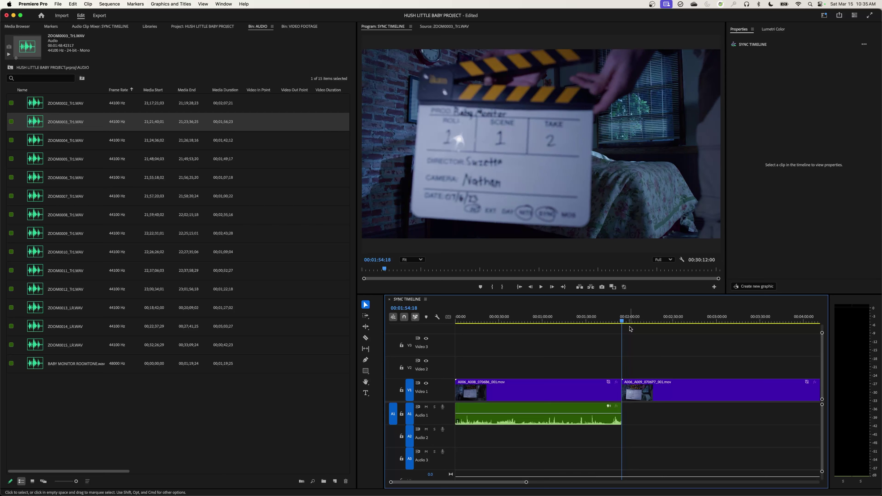
key(space)
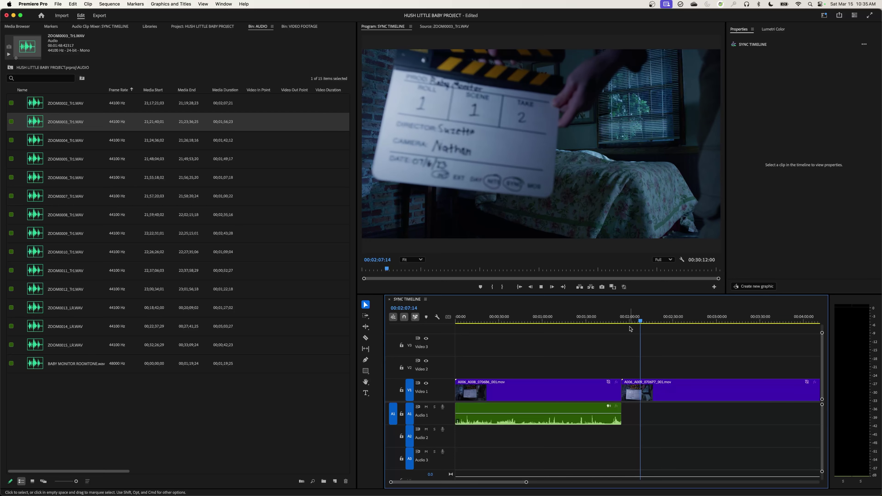
key(space)
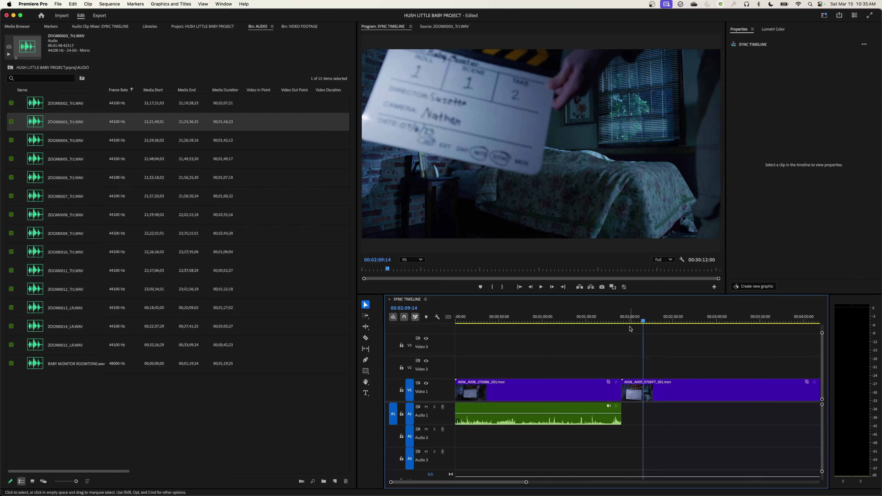
key(Left)
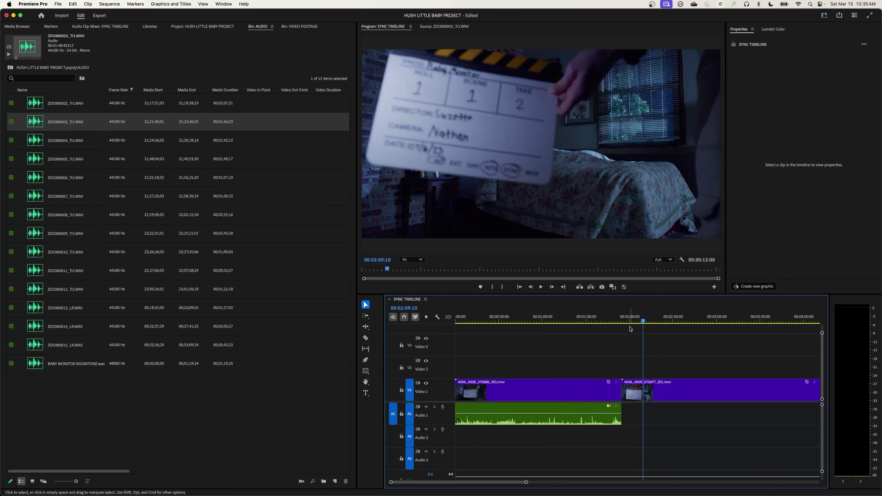
key(Right)
key(Right)
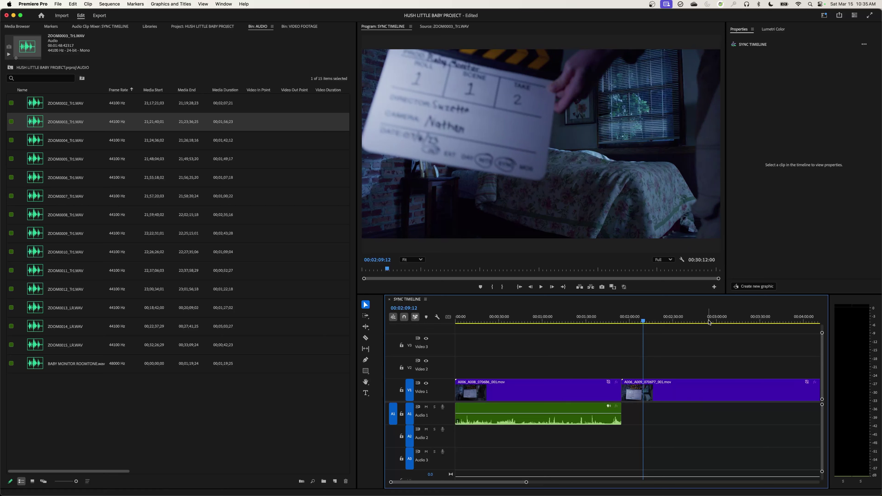
key(i)
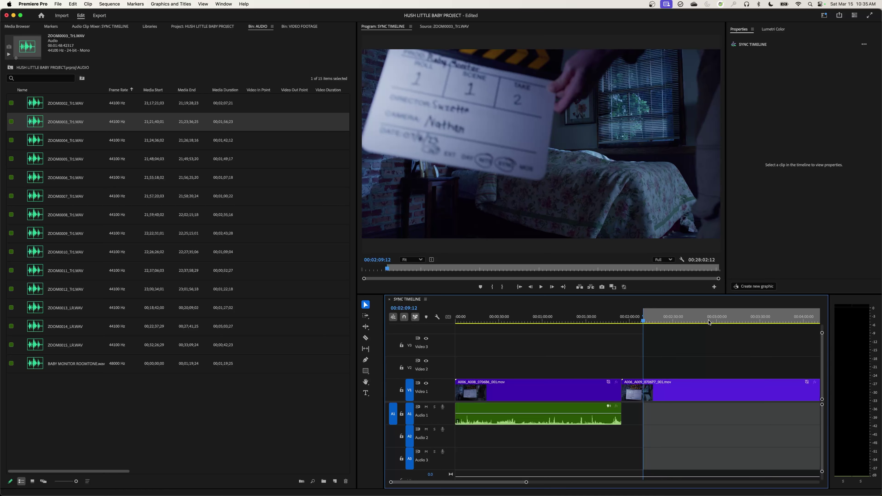
Move the In point of ZOOM0003_Tr1.WAV to the loud second clap at 21;21;58;04.
double_click(15, 131)
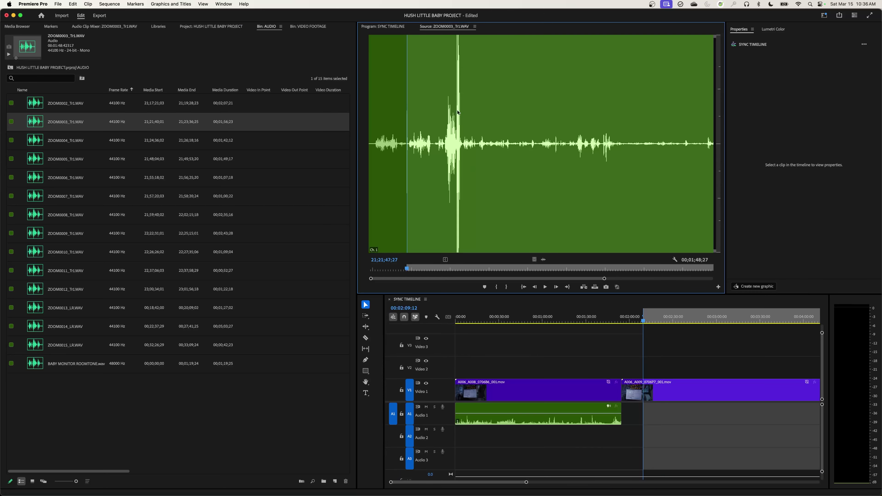
click(451, 133)
key(space)
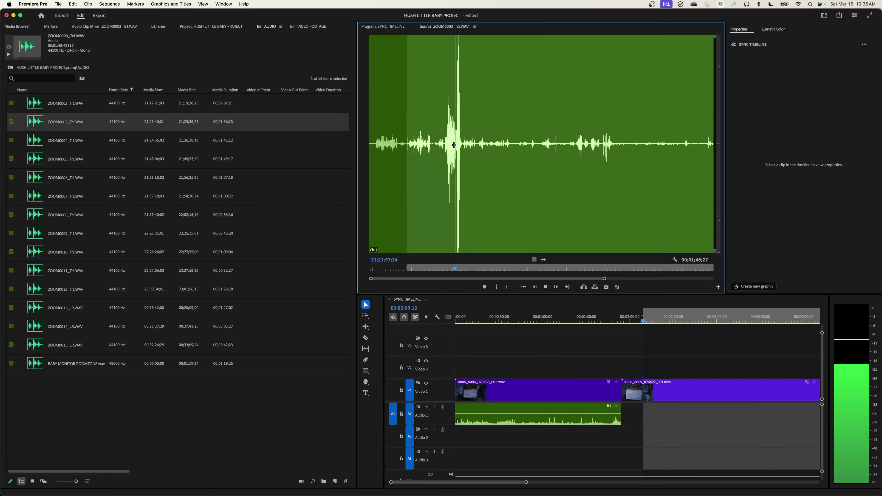
key(space)
key(Right)
key(Right)
key(Right)
key(Right)
key(Right)
key(Right)
key(Right)
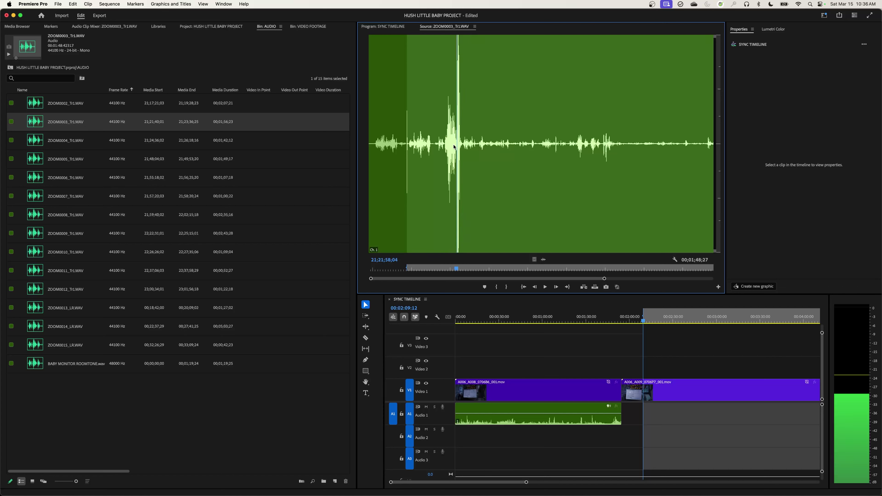
key(i)
Overwrite the re-marked audio onto Audio 1 at the sequence In point and cue the sequence to 00:03:25:03.
key(period)
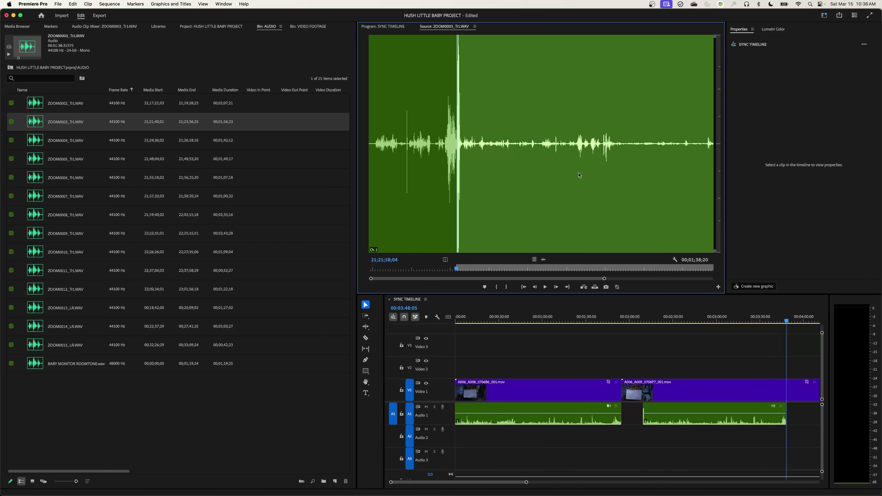
click(753, 321)
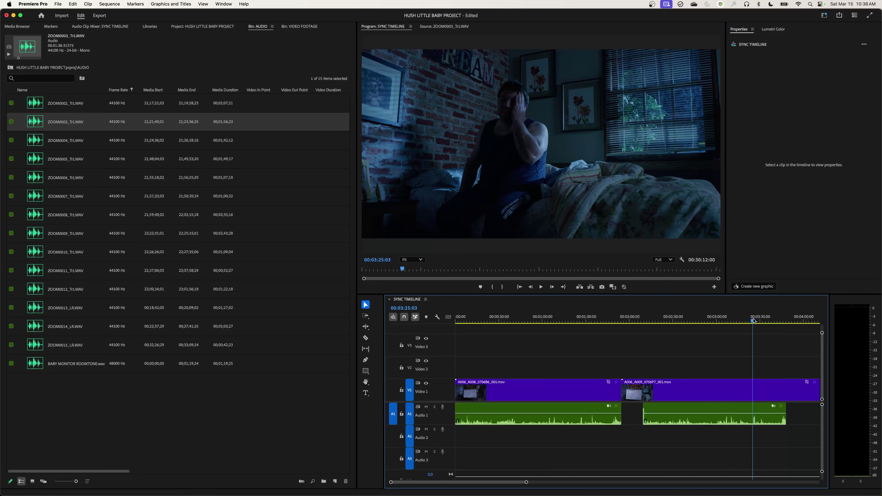
Play the second take from 00:03:25:03 to check its sync, and extend its audio's start back to the beginning of its video clip.
key(space)
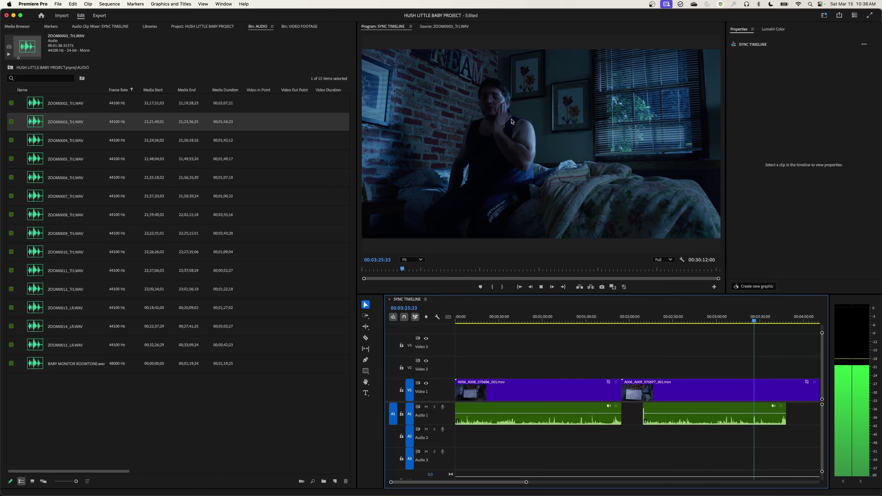
key(space)
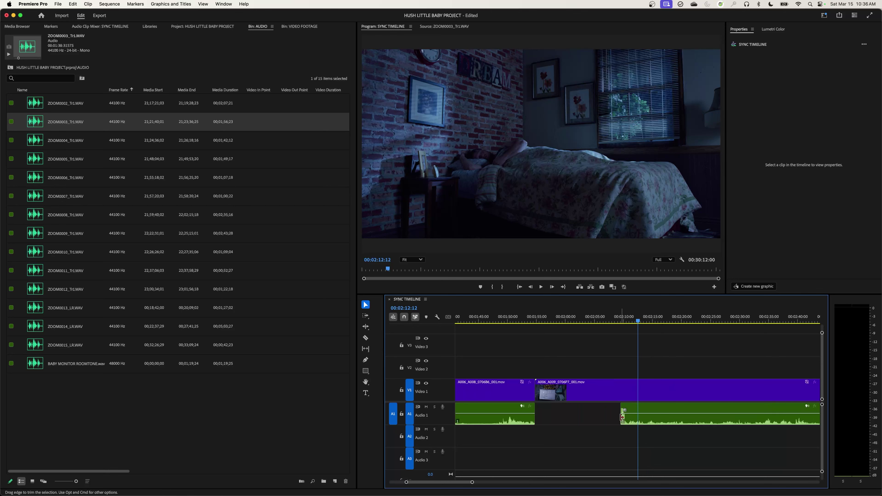
drag(618, 411, 593, 411)
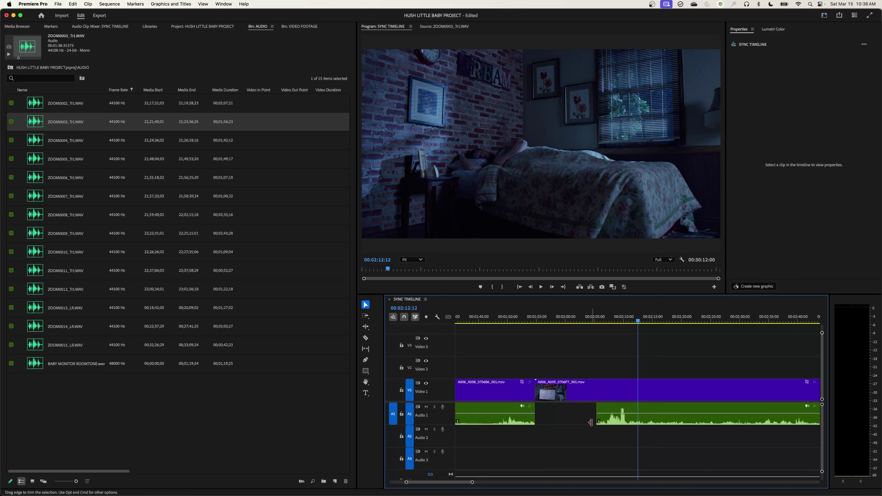
drag(596, 421, 514, 422)
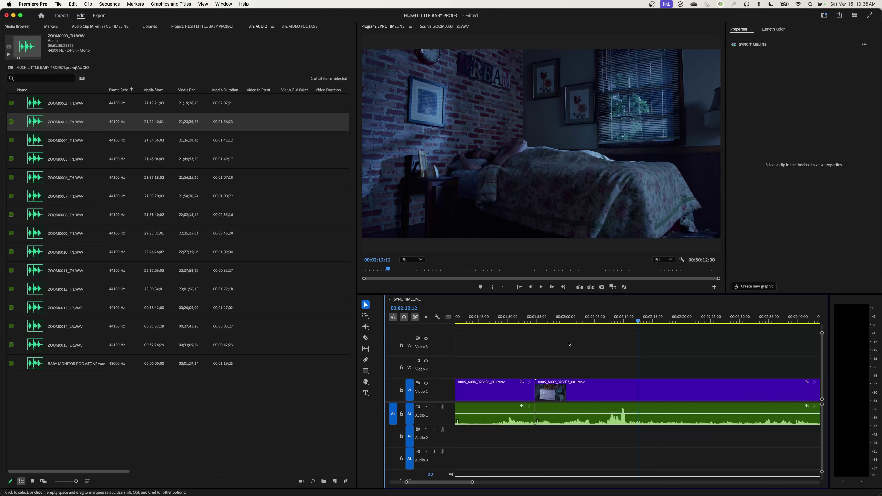
Ripple-trim the start of the second take up to 00:02:06:21, just before its second clap, and play the new opening.
click(557, 321)
key(space)
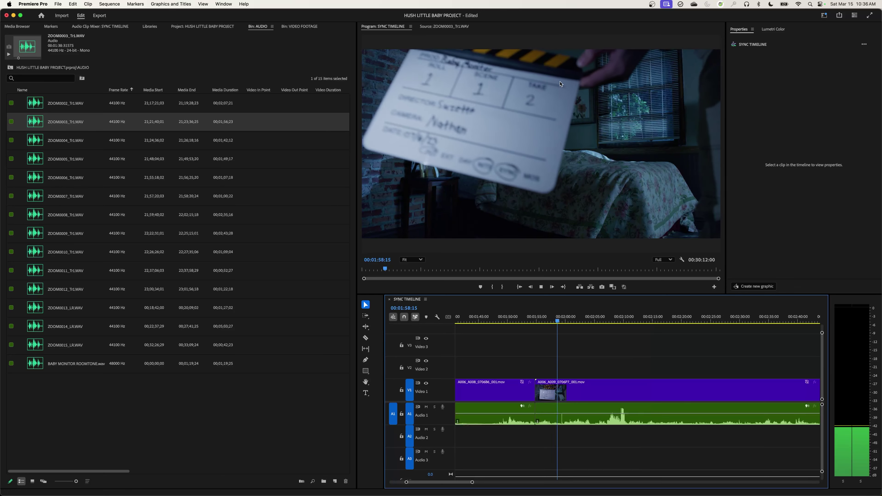
key(space)
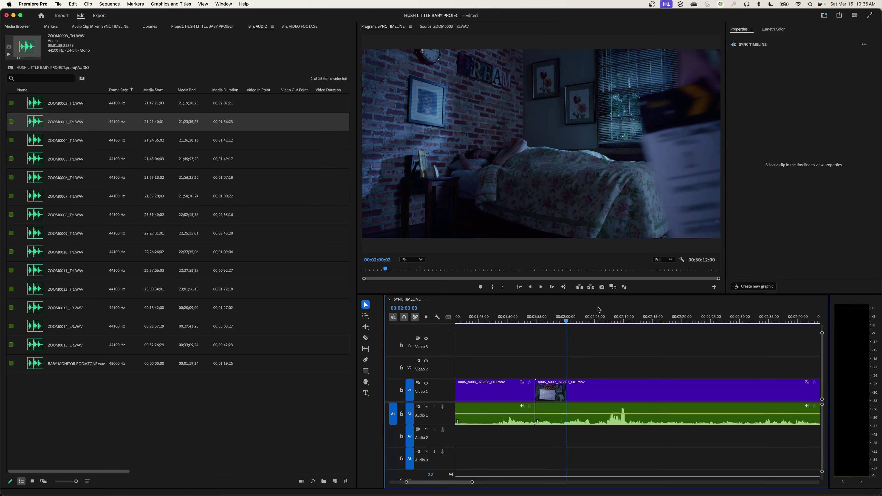
click(606, 319)
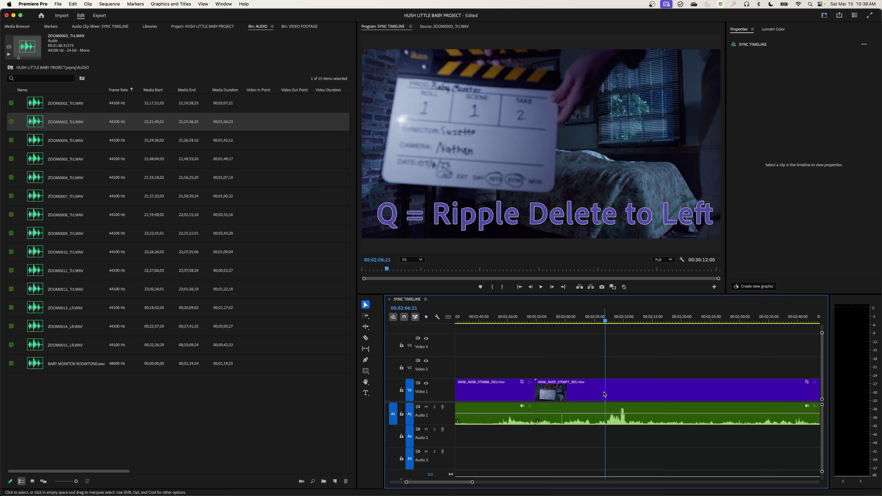
key(q)
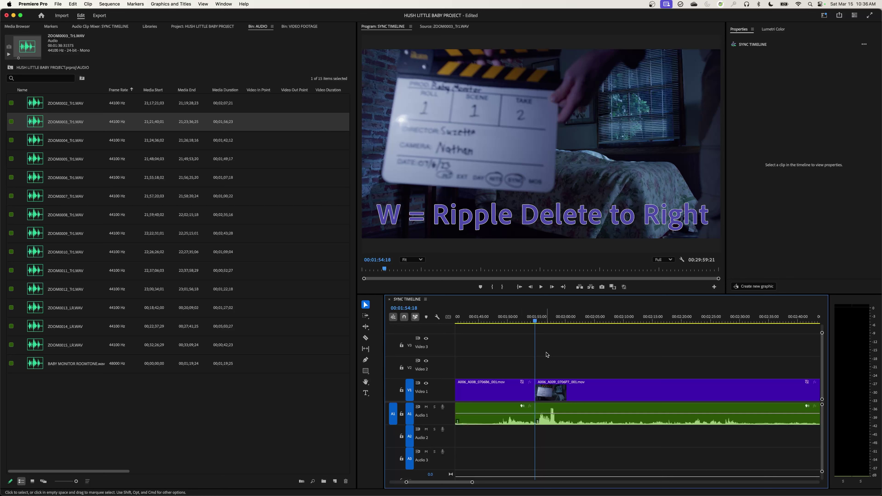
key(space)
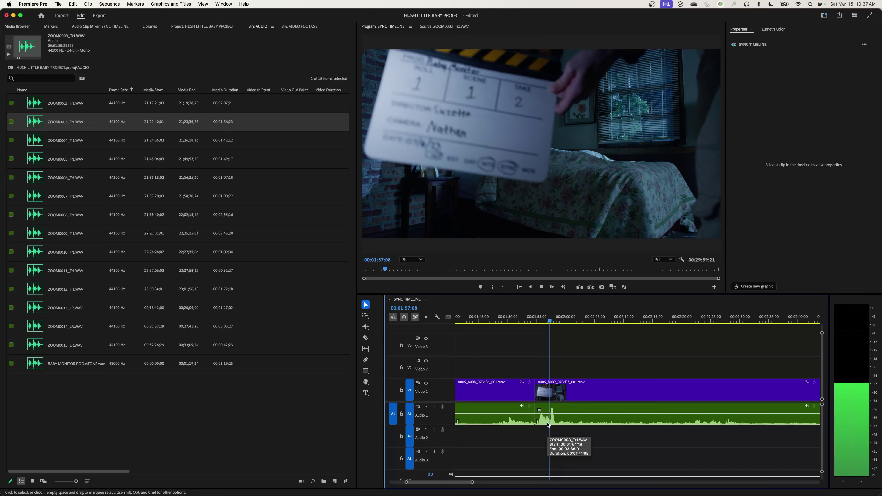
key(space)
Split the second video clip where its audio ends at 00:03:36:01 and ripple delete the leftover video.
key(minus)
key(minus)
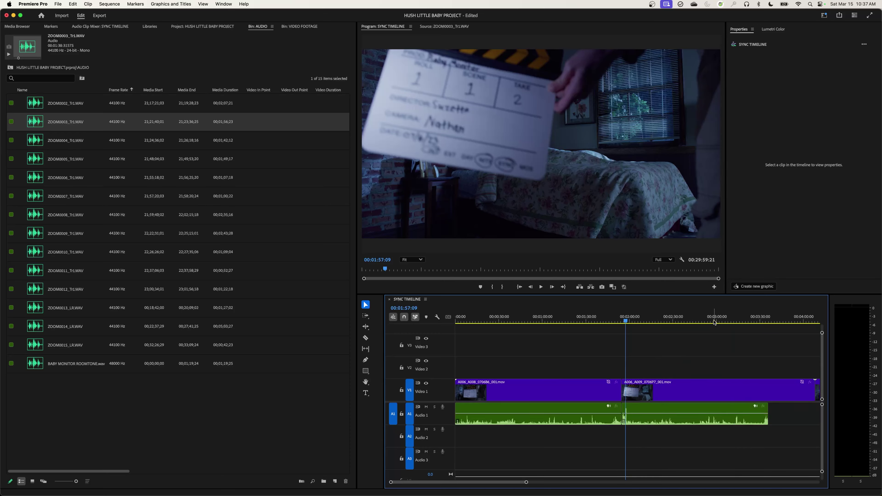
click(751, 319)
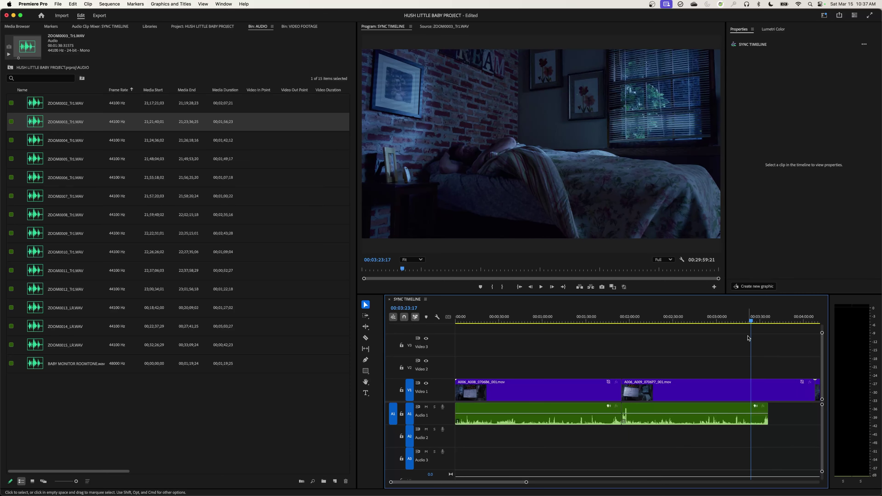
key(Down)
key(super+k)
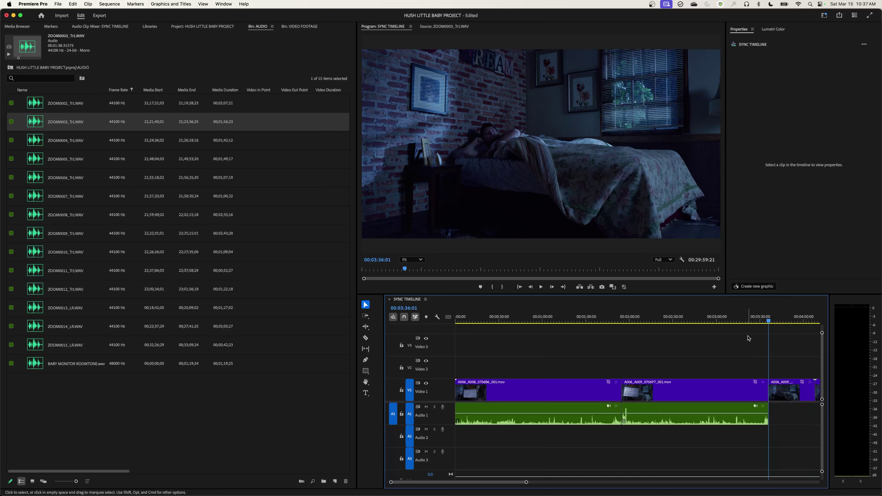
click(790, 393)
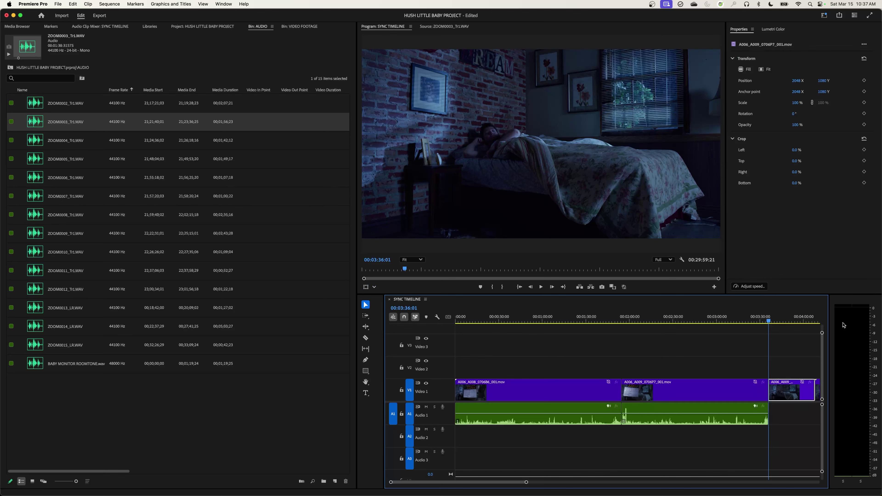
key(shift+Delete)
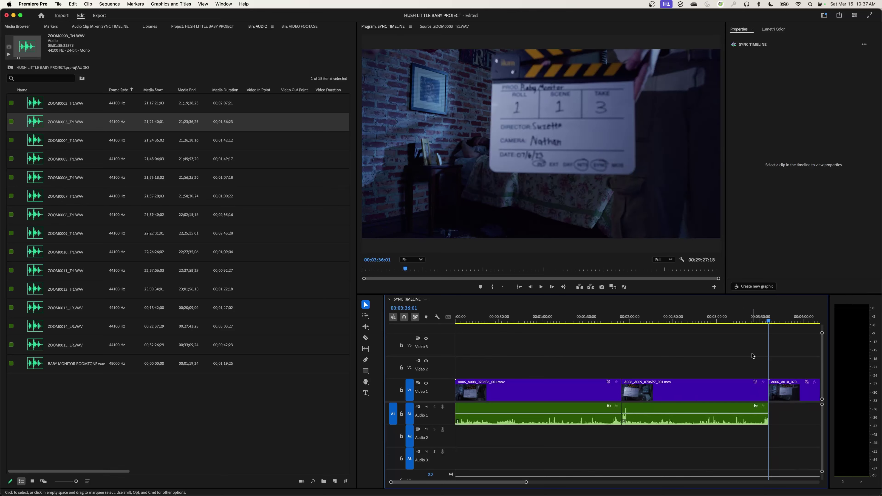
Play the third video clip to find its clapperboard clap, and mark the sequence In point at 00:03:40:21.
key(minus)
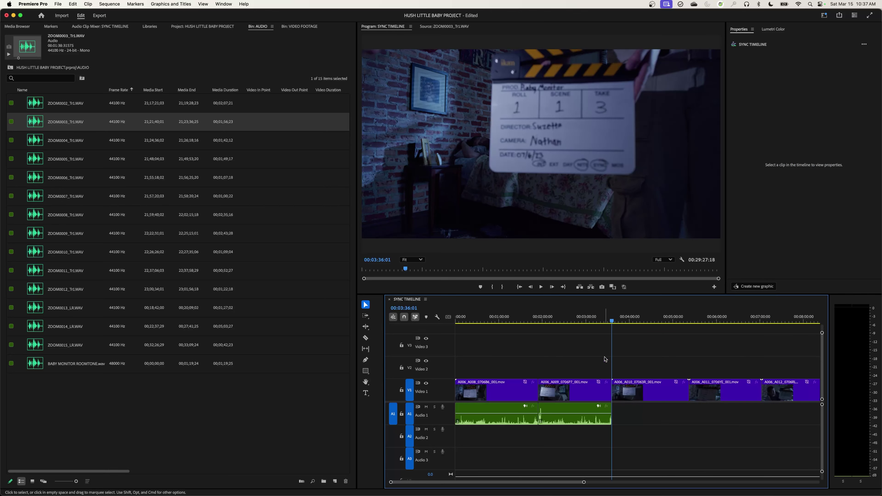
key(space)
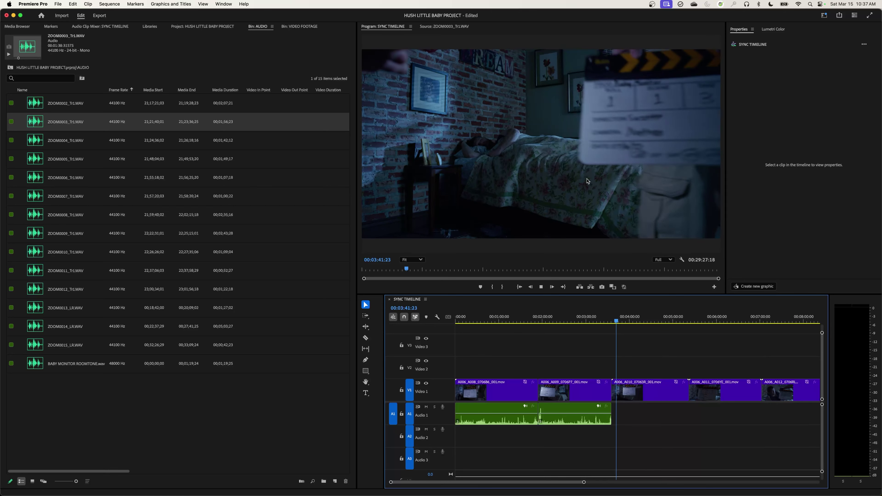
key(space)
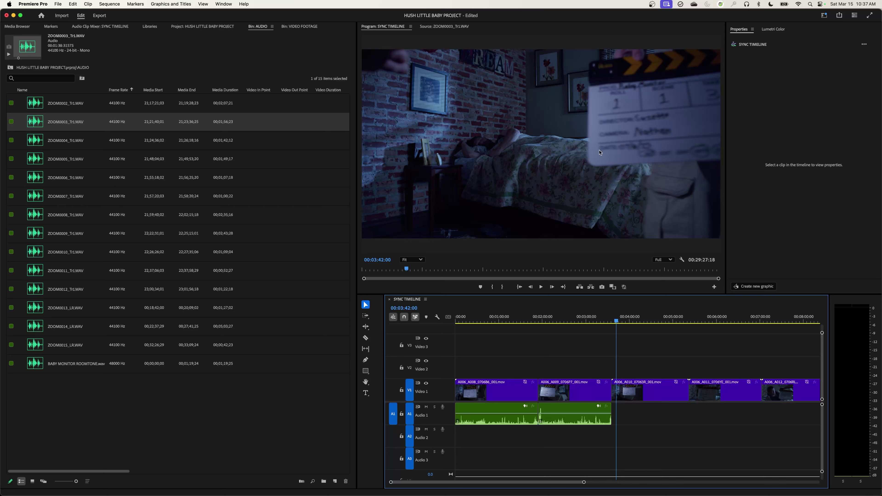
click(615, 321)
drag(616, 319, 616, 318)
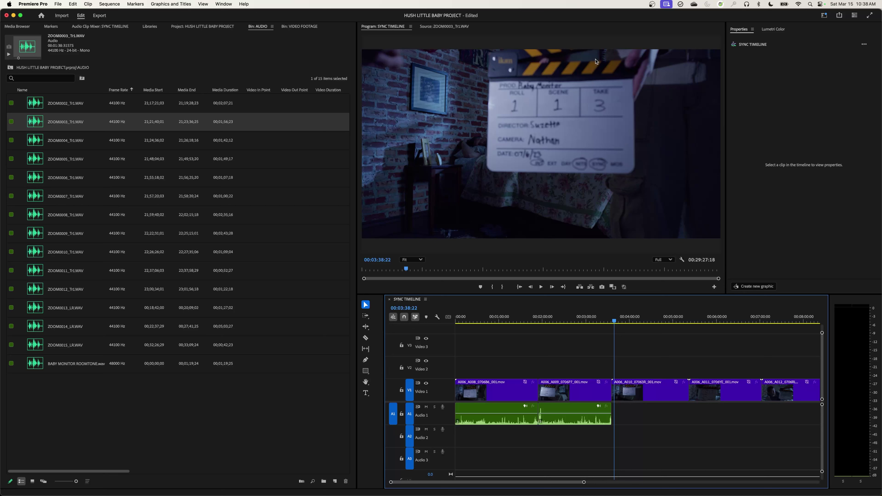
key(space)
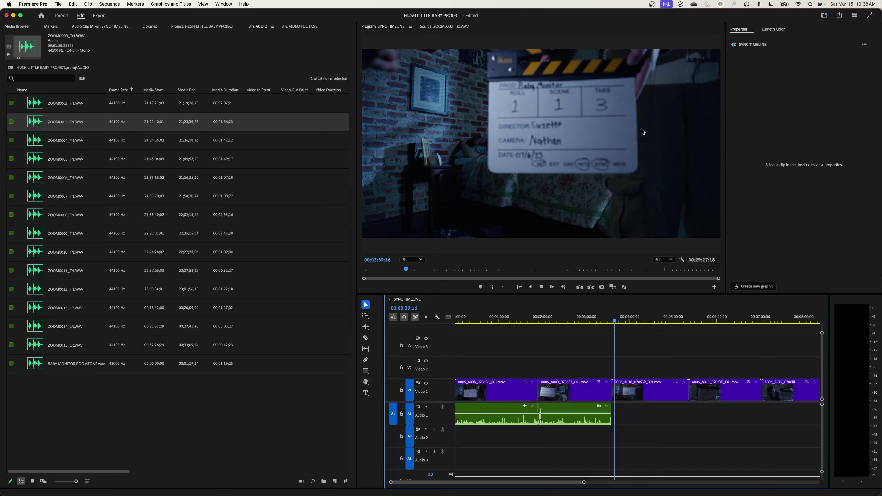
key(space)
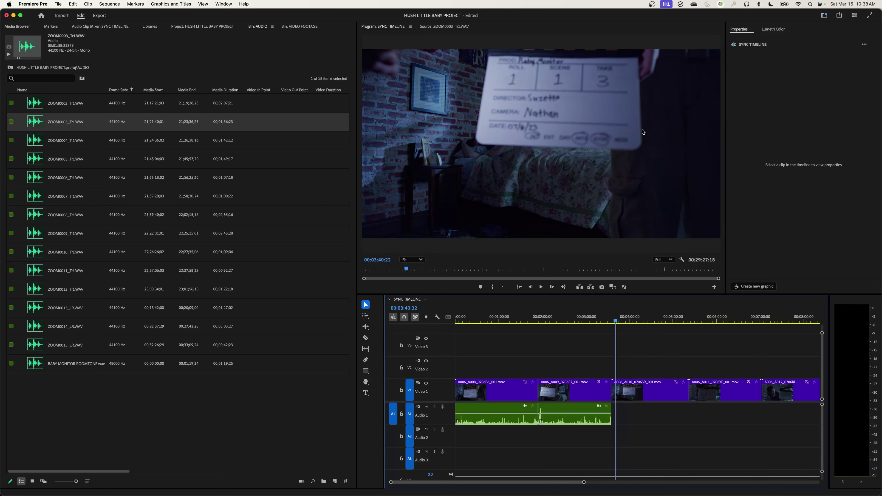
key(Left)
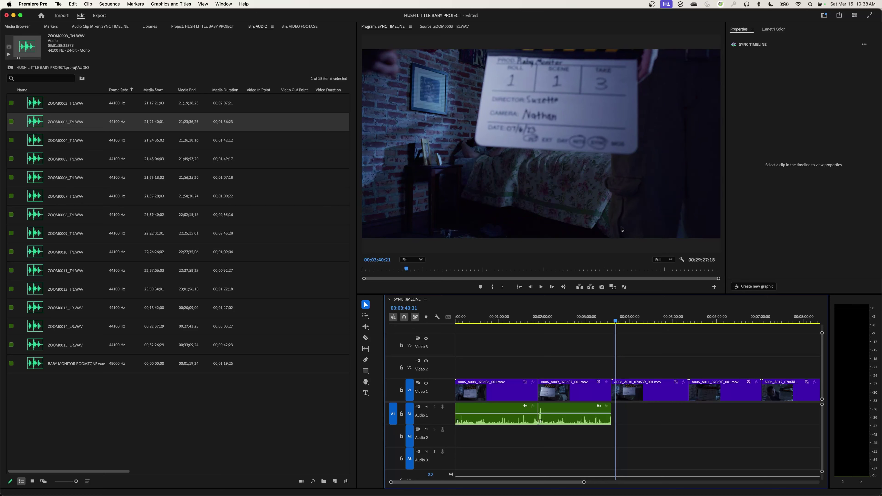
key(i)
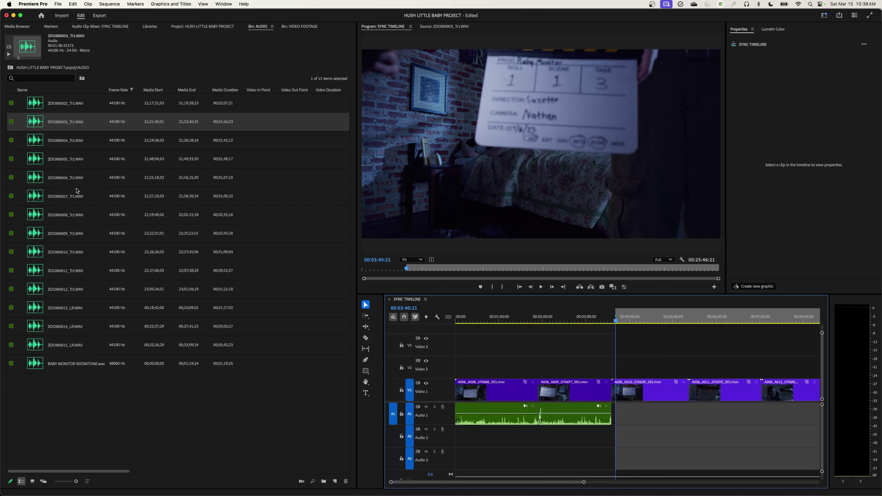
Open ZOOM0004_Tr1.WAV as the source clip and play its opening to locate the take 3 clap.
double_click(40, 145)
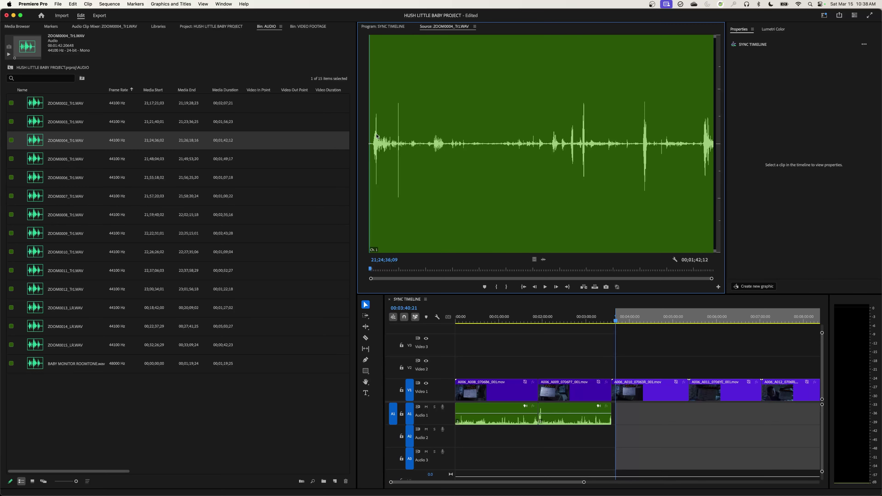
click(392, 136)
key(space)
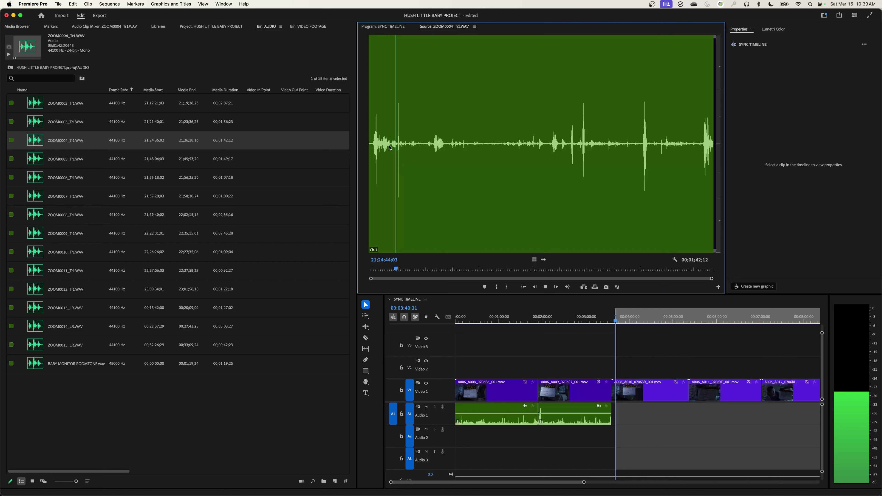
key(space)
click(370, 133)
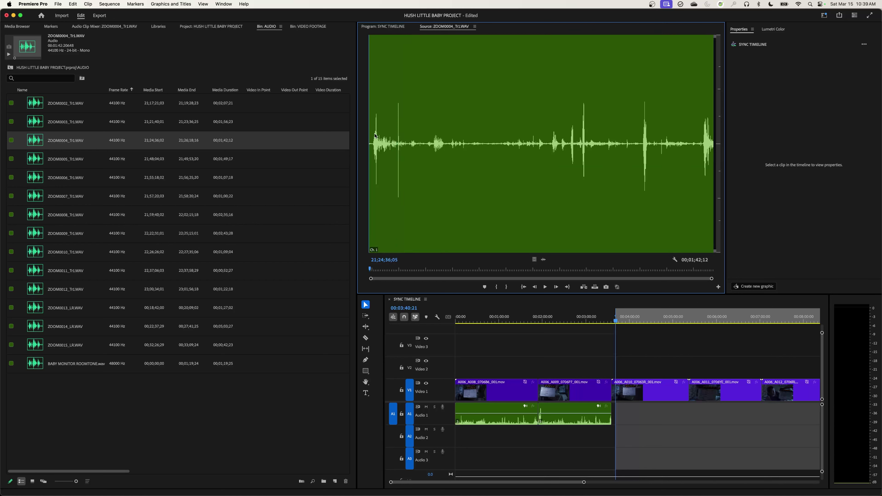
key(space)
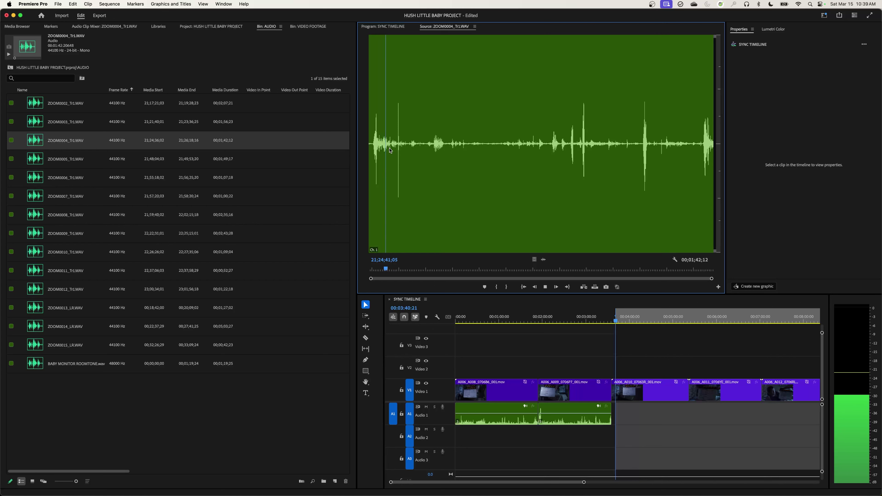
key(space)
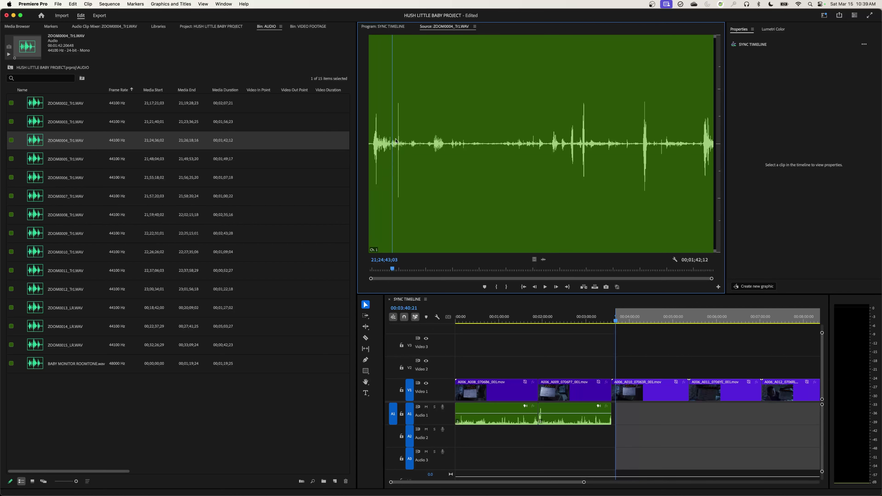
key(space)
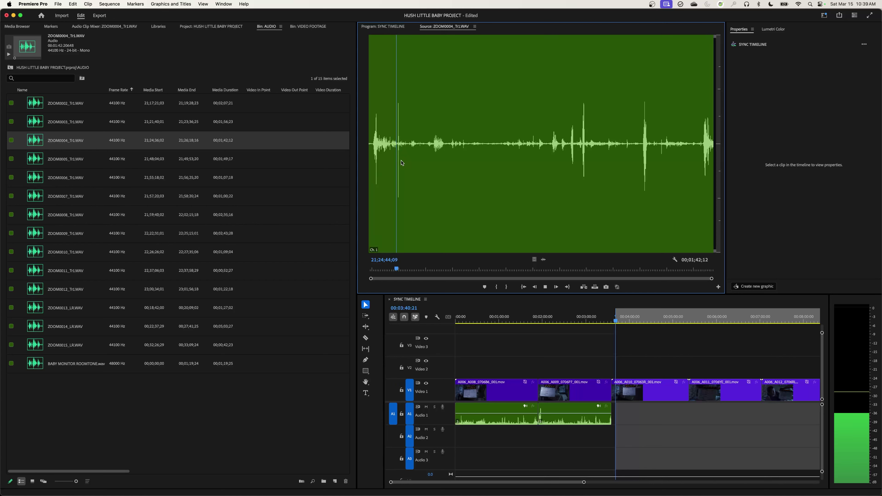
key(space)
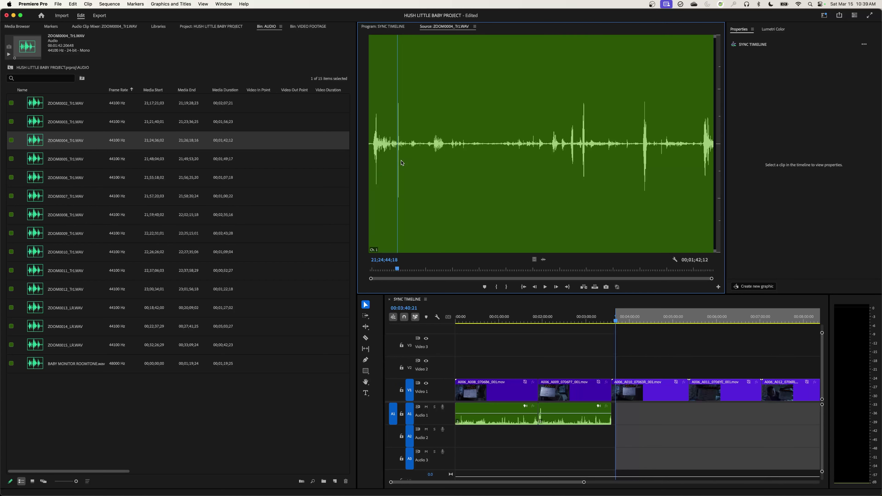
Mark the In point of ZOOM0004_Tr1.WAV exactly on the clap spike at 21;24;44;28 and return to the sequence.
key(Right)
key(Right)
key(Right)
key(Right)
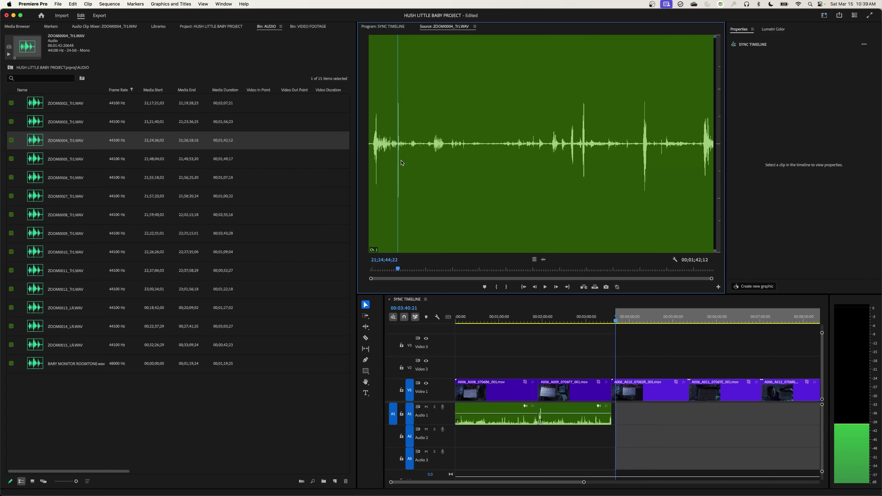
key(equal)
key(equal)
key(equal)
key(equal)
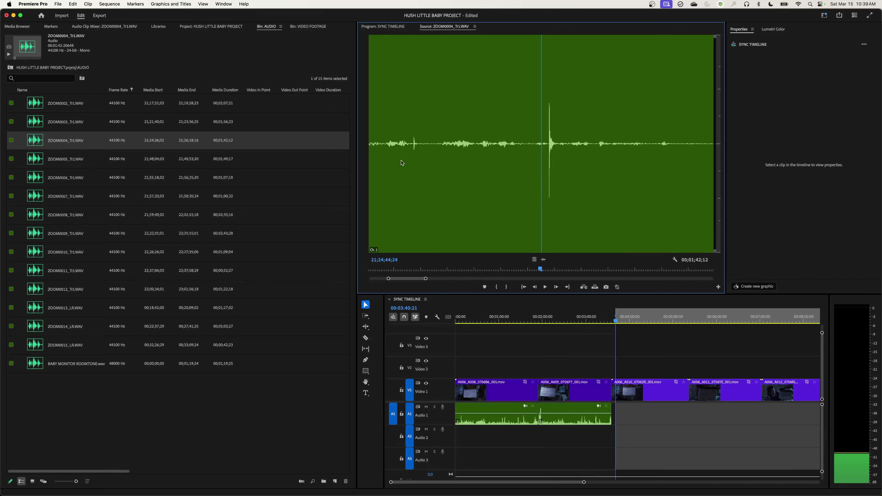
key(Right)
key(Right)
key(Right)
key(Right)
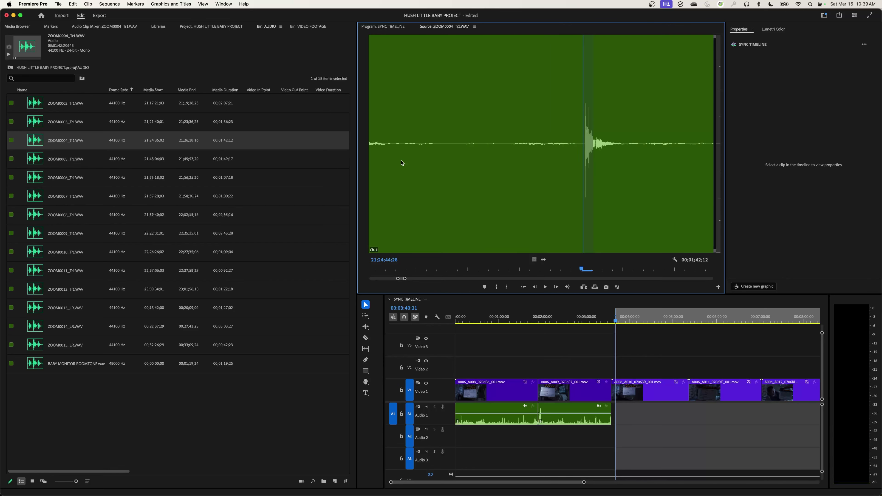
key(Left)
key(Right)
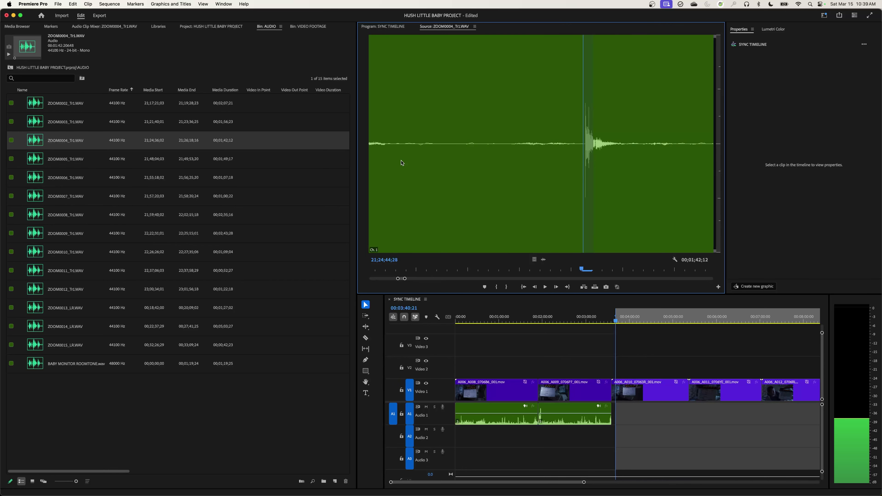
key(minus)
key(minus)
key(minus)
key(minus)
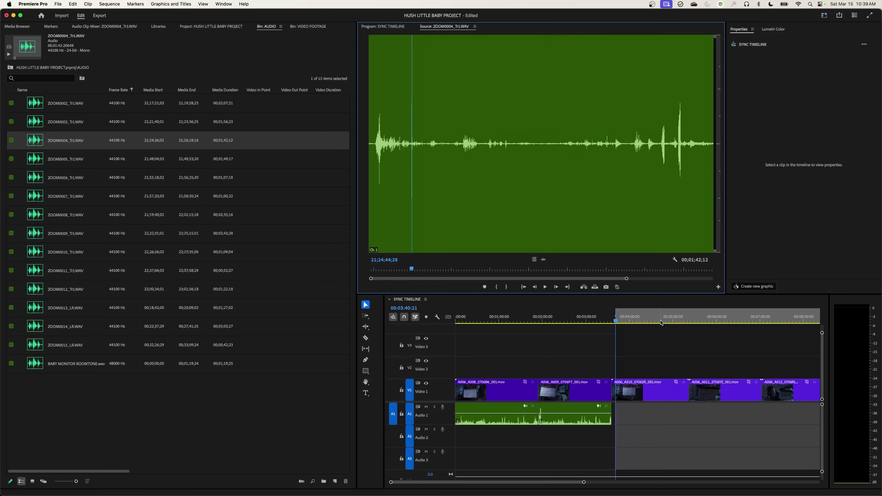
key(i)
click(624, 335)
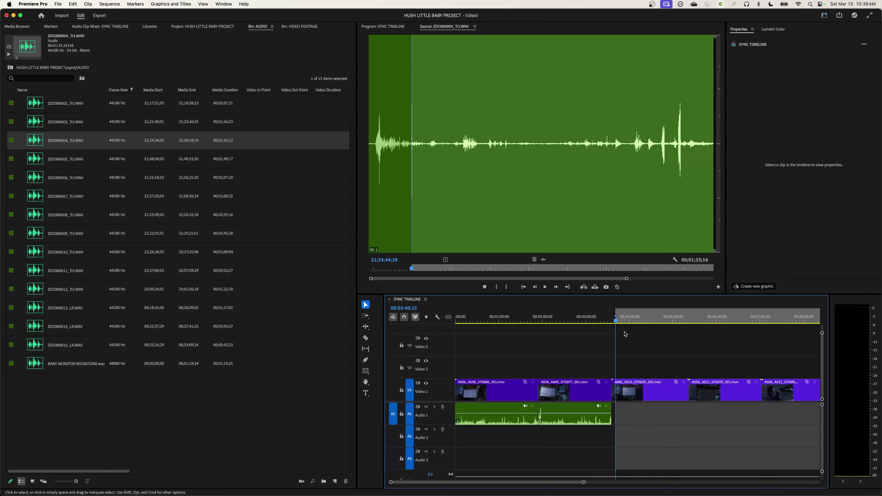
Find the take 3 clap in the third video clip, mark the sequence In point at 00:03:43:08, and overwrite ZOOM0004_Tr1.WAV onto Audio 1.
key(equal)
key(equal)
key(equal)
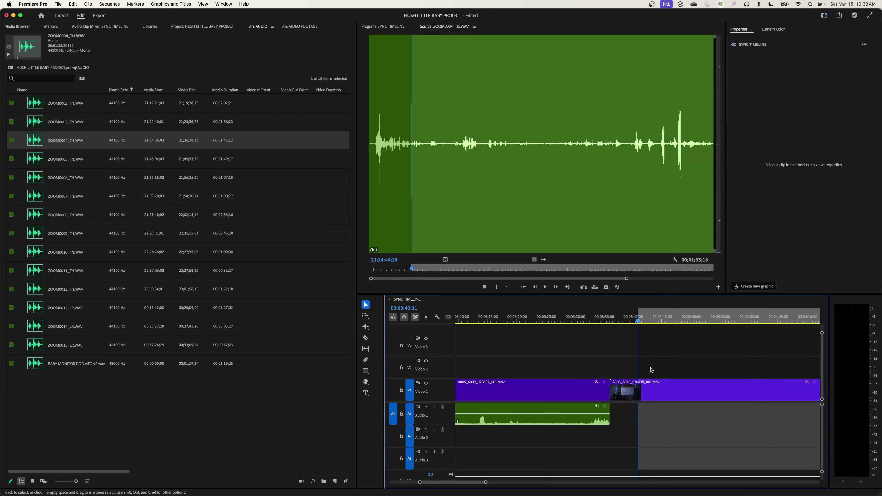
key(space)
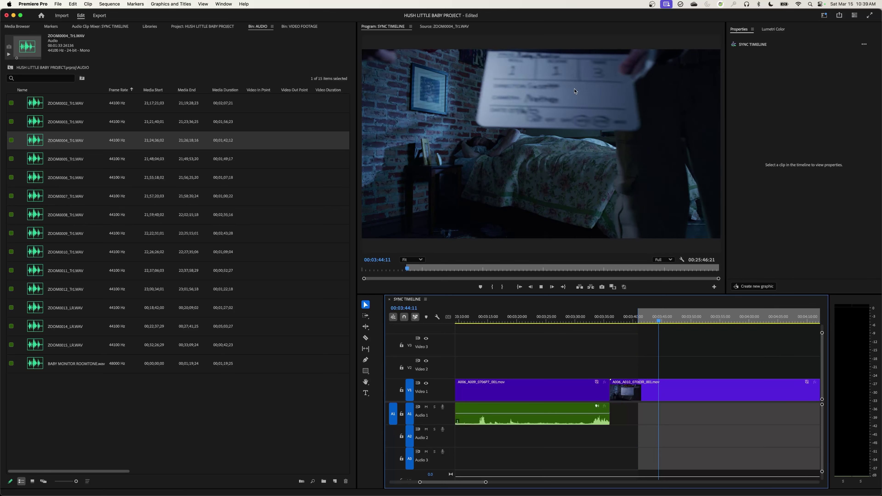
key(space)
key(shift+Left)
key(shift+Left)
key(shift+Left)
key(shift+Left)
key(shift+Left)
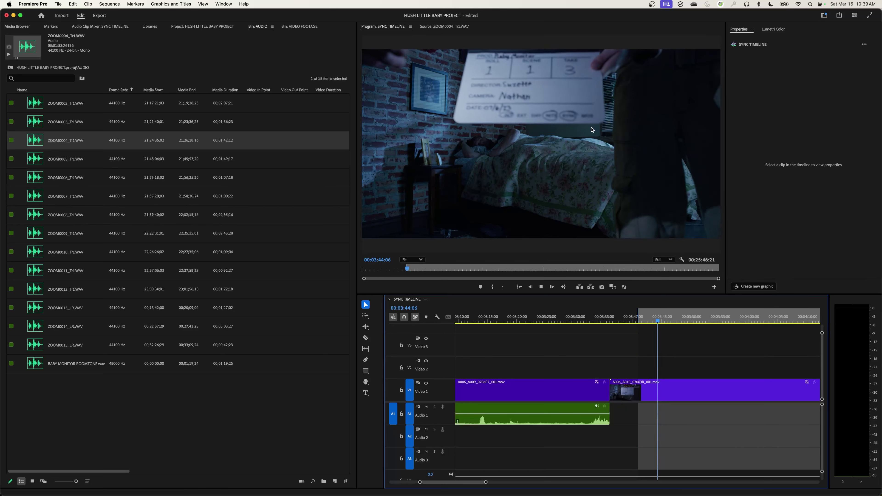
key(Left)
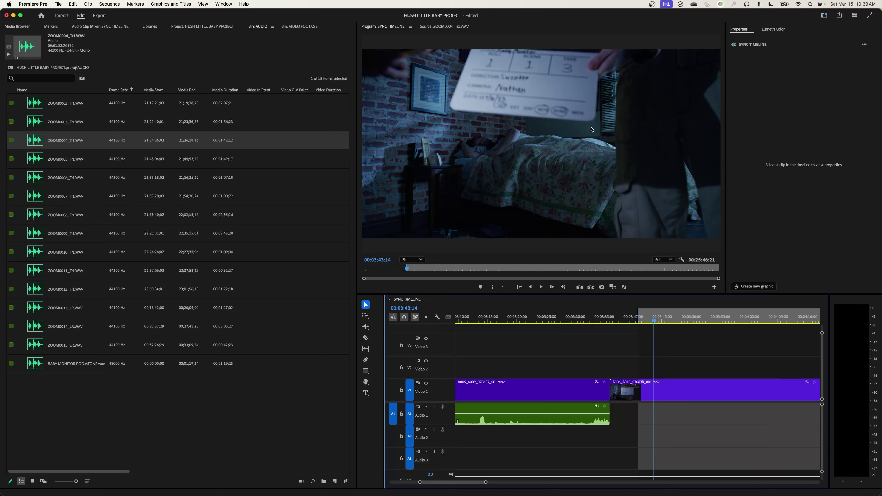
key(Left)
key(Left)
key(Left)
key(Left)
key(i)
key(period)
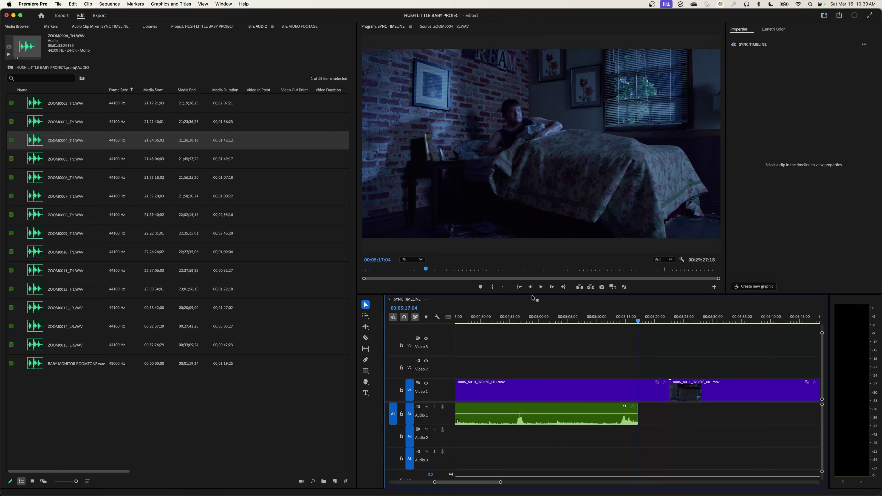
Play the synced third take around 00:04:56 to check the audio against the picture.
key(minus)
key(minus)
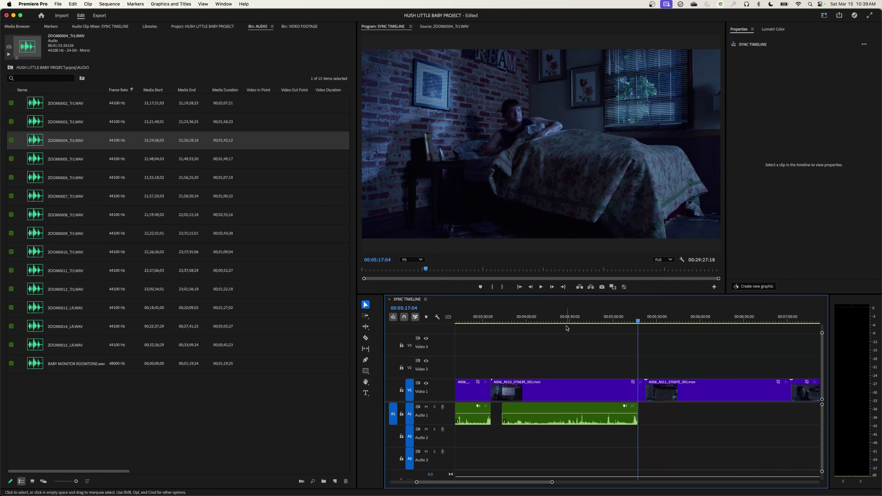
click(602, 320)
drag(602, 320, 606, 320)
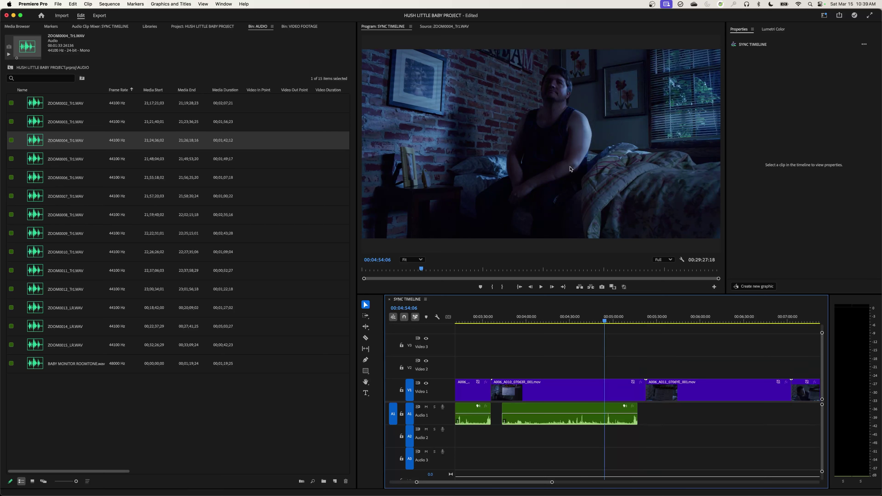
key(equal)
key(equal)
key(space)
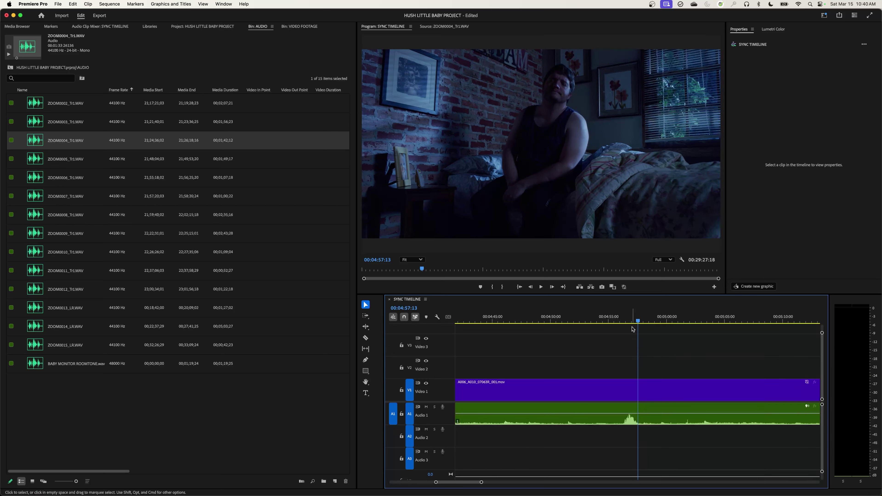
key(=)
click(618, 321)
key(space)
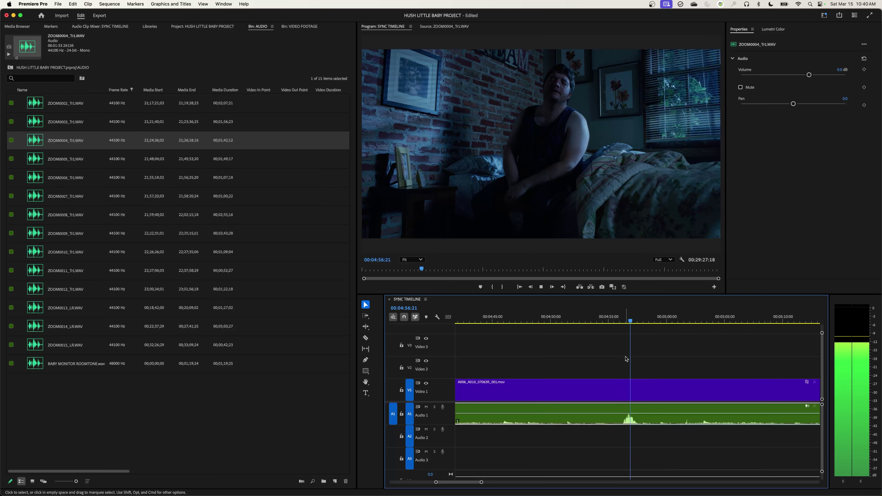
key(space)
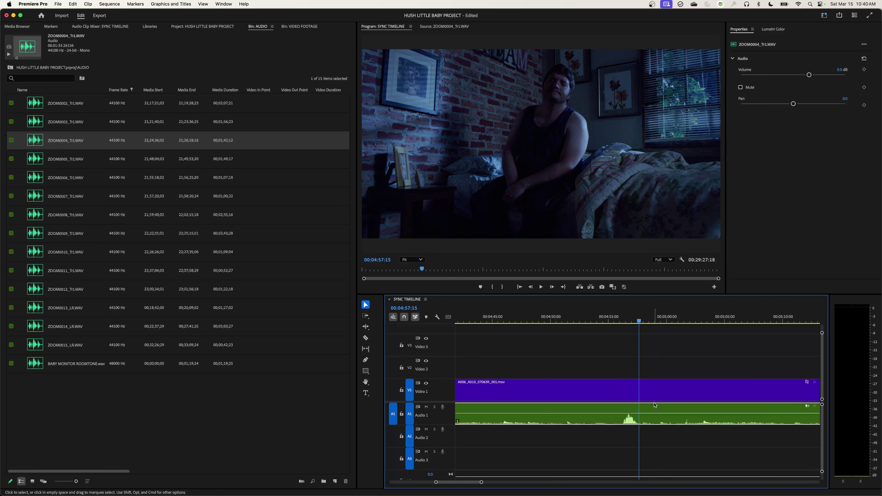
Replay and scrub across the audio peak near 00:04:56 to recheck the third take's sync.
key(minus)
key(minus)
key(minus)
key(minus)
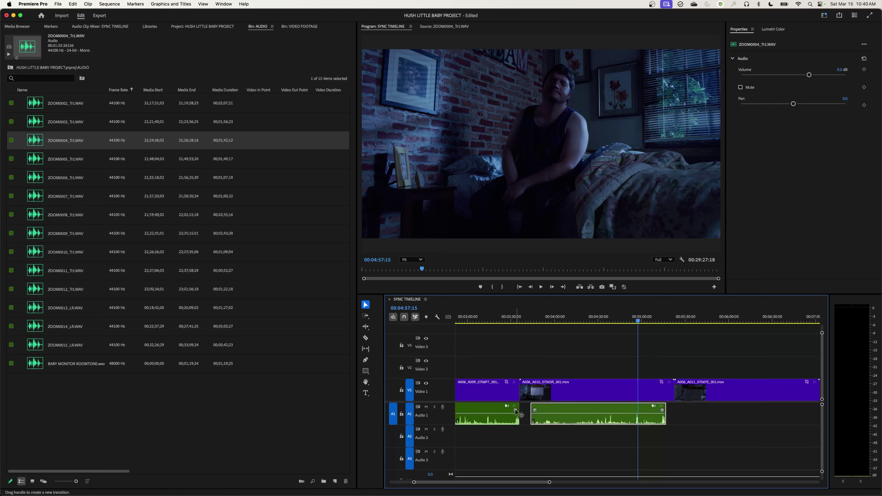
key(=)
key(=)
key(=)
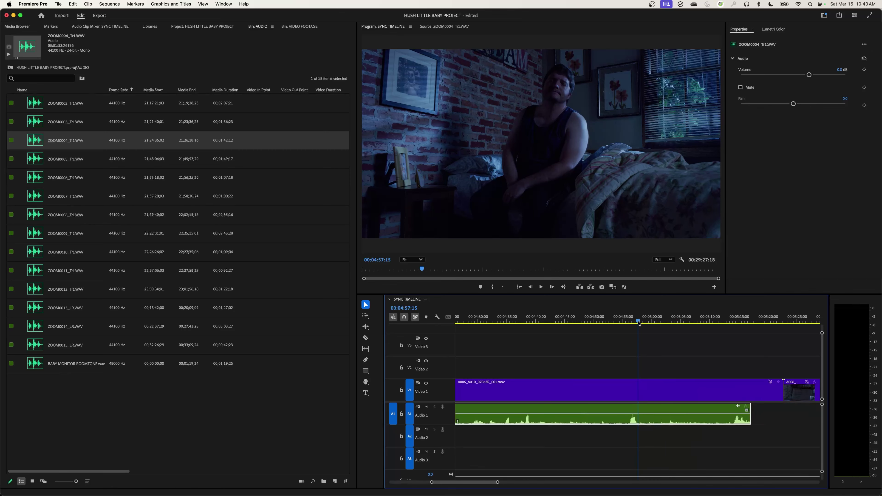
click(618, 321)
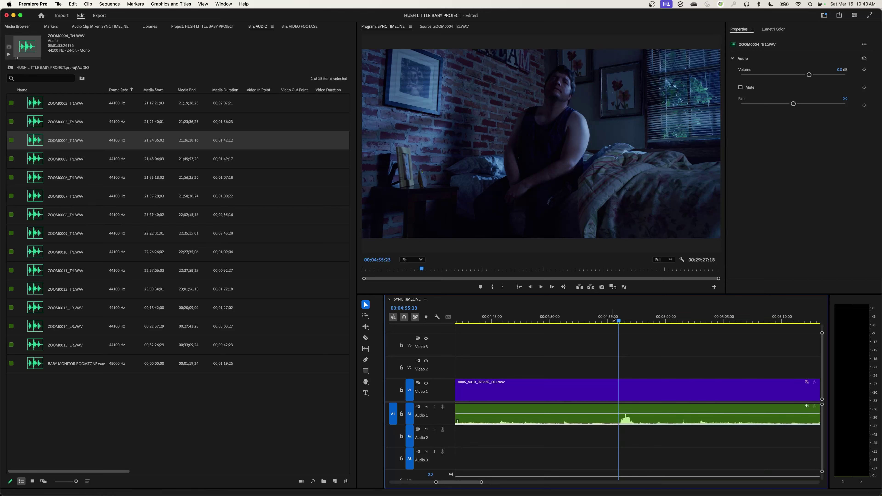
drag(613, 319, 591, 320)
key(space)
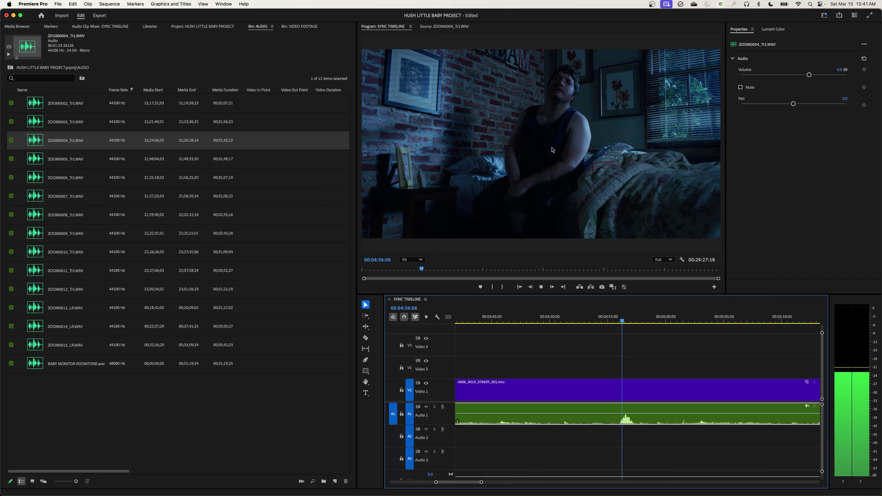
key(space)
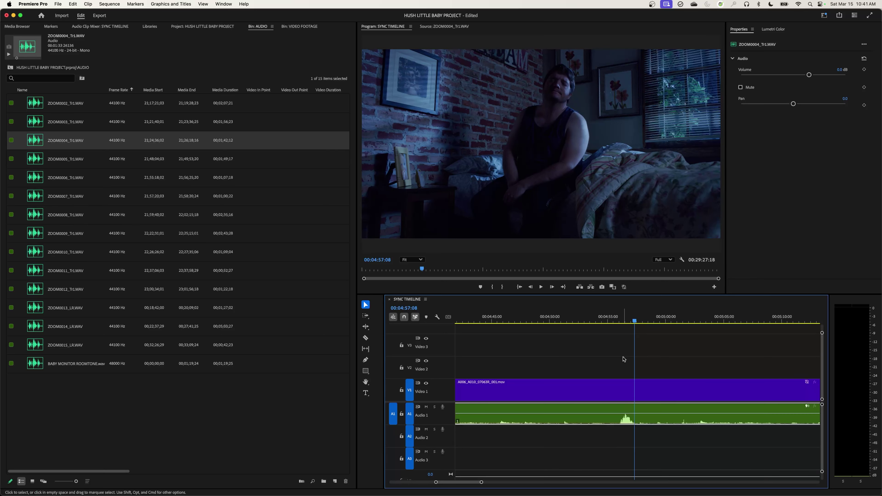
click(617, 319)
drag(617, 320, 633, 319)
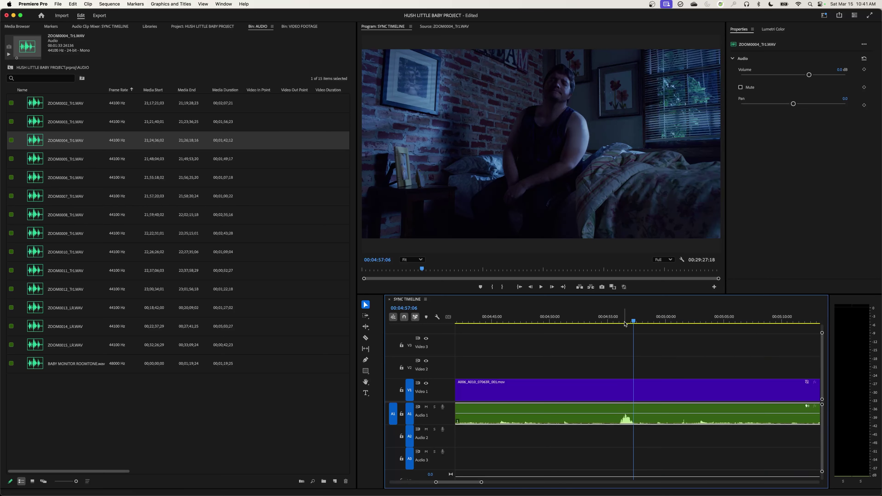
key(minus)
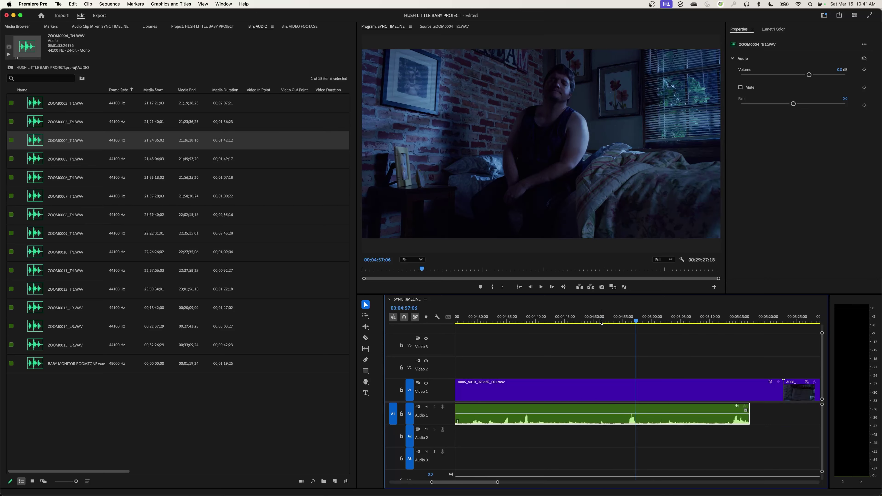
Extend the head of the take 3 audio back to the third video clip's start and play across the clap to check sync.
key(Up)
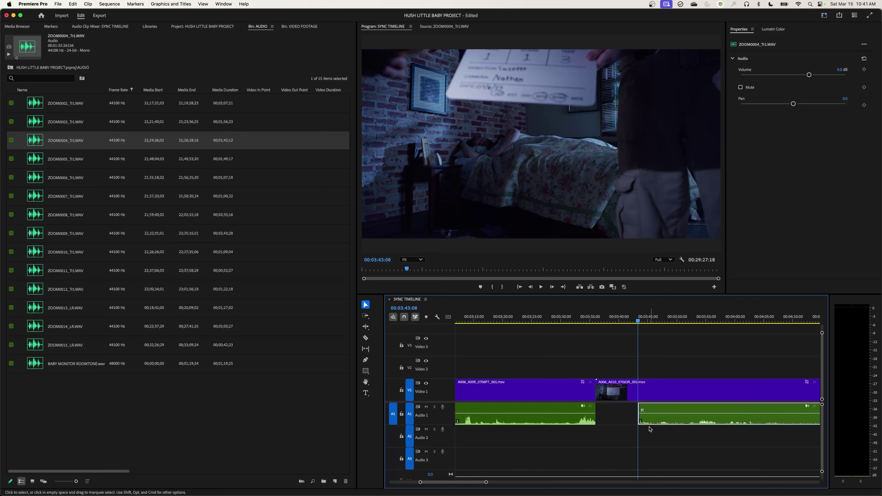
drag(642, 419, 596, 418)
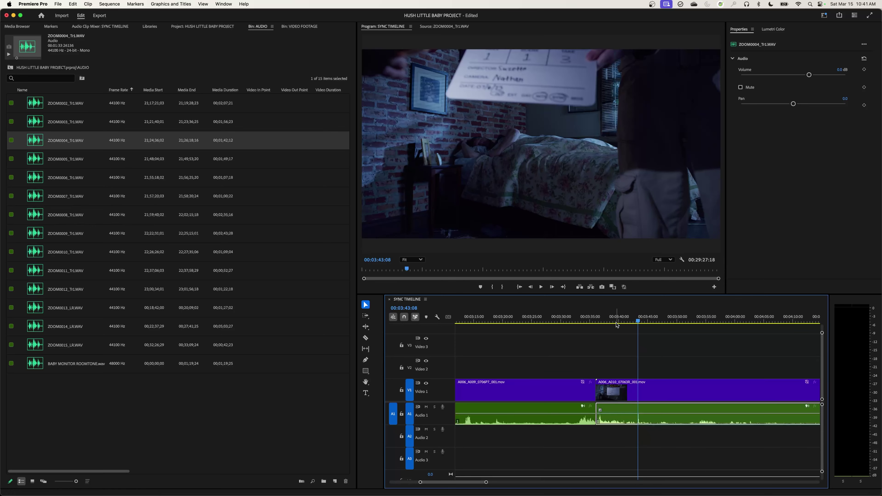
click(592, 321)
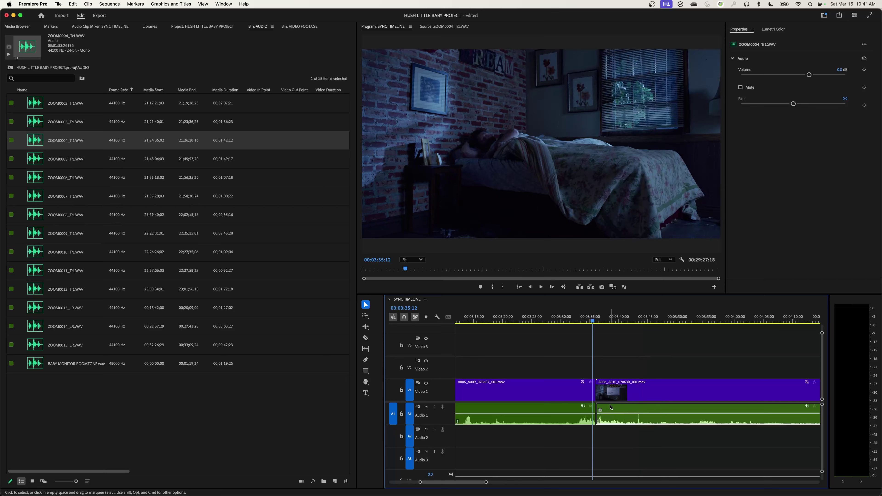
key(space)
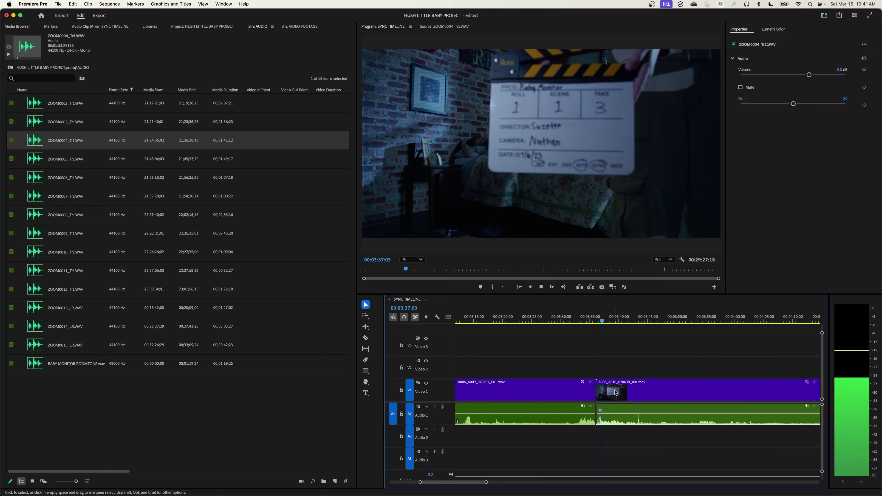
key(space)
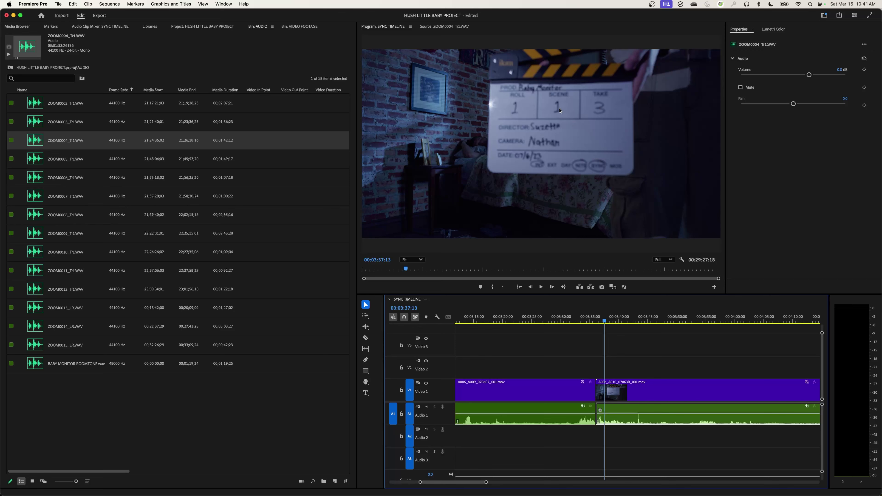
key(space)
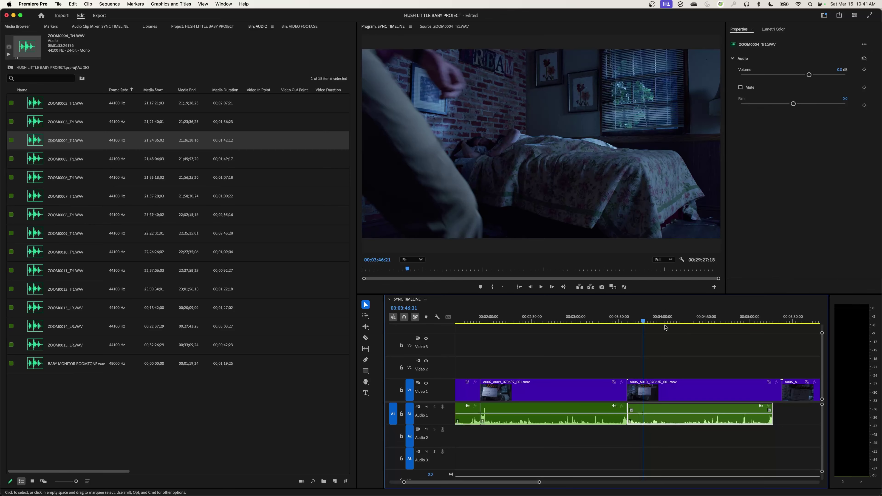
Split the third video clip where its audio ends at 00:05:16:22 and ripple delete the leftover video.
key(Down)
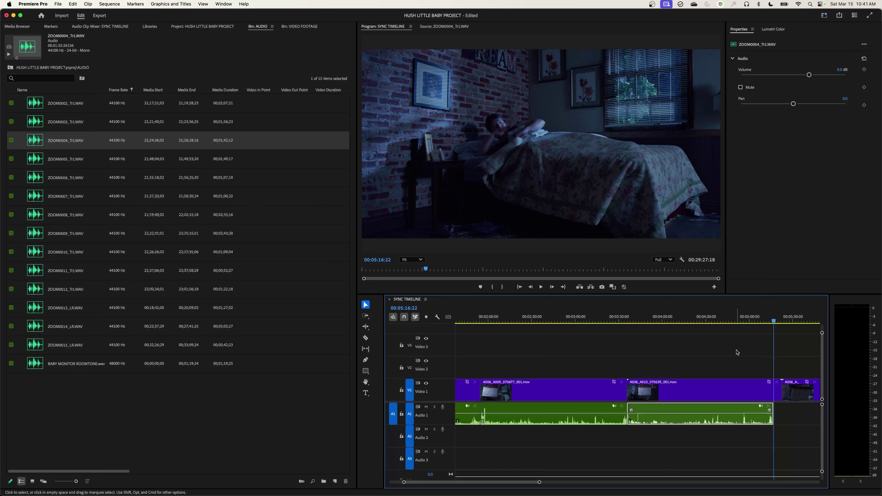
click(753, 352)
key(super+k)
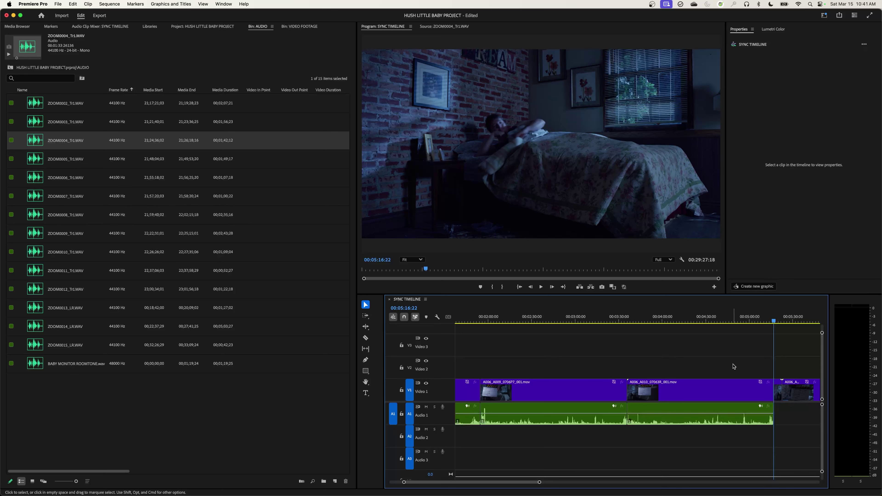
key(d)
key(alt+BackSpace)
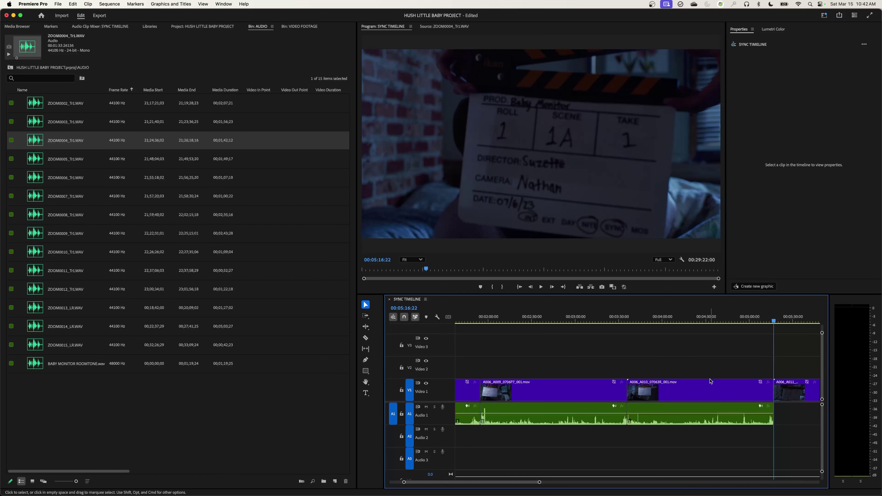
Step through the starts of the following video clips to examine each one's scene and take slate.
key(space)
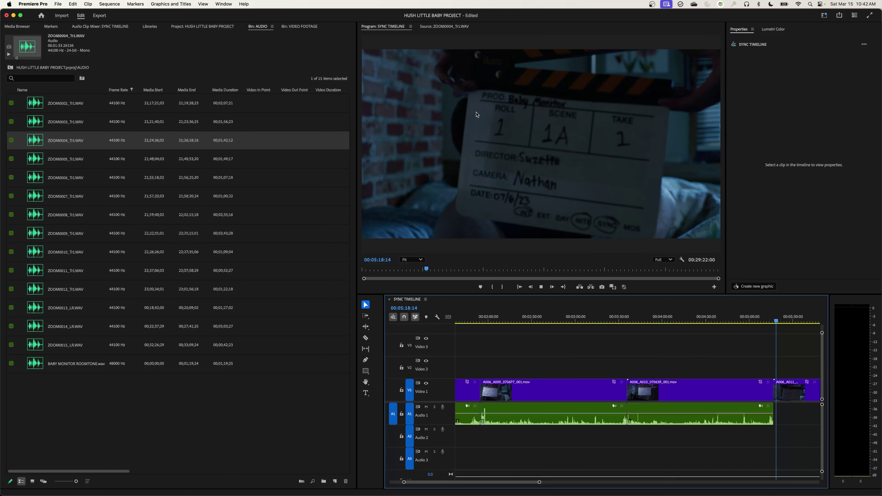
key(space)
key(Up)
key(Up)
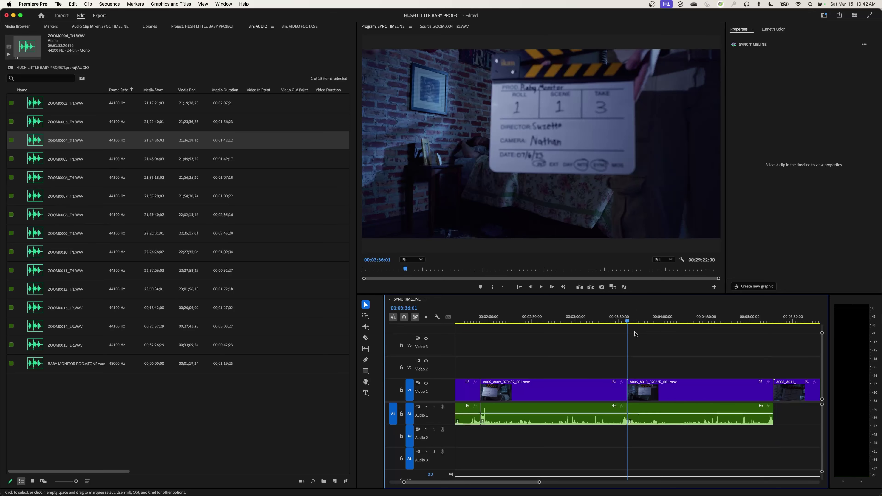
key(Down)
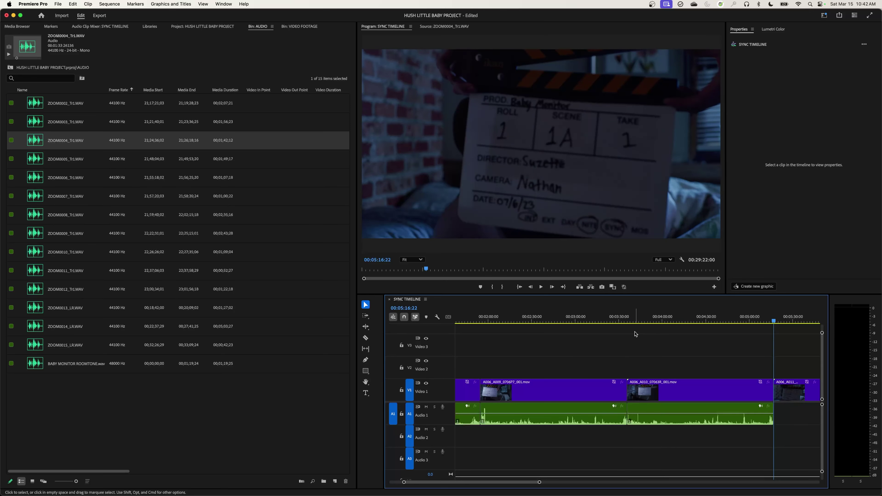
key(Down)
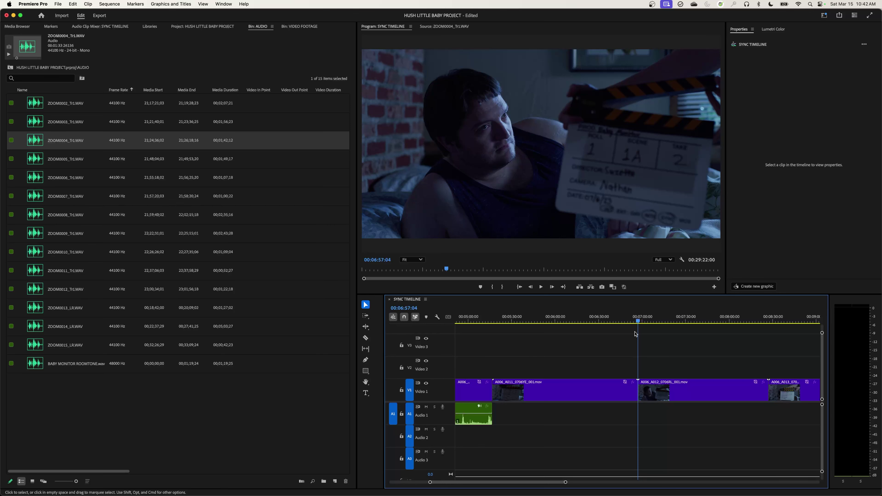
key(Down)
key(Down)
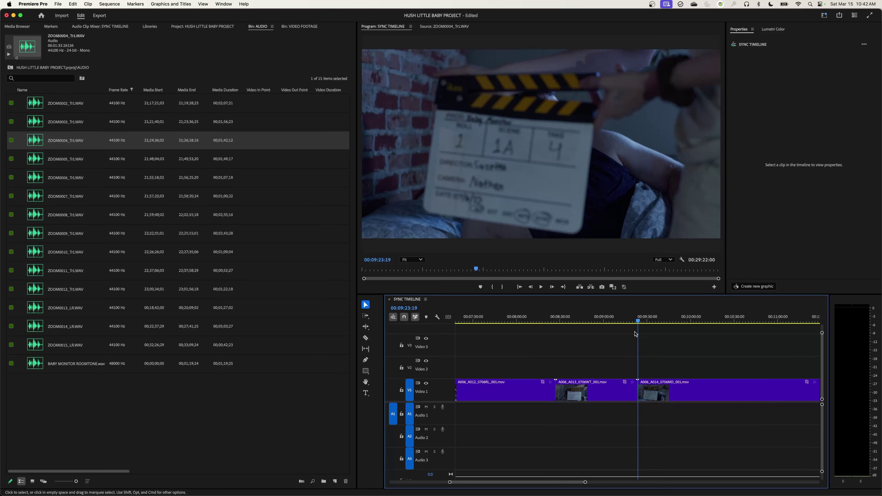
key(Down)
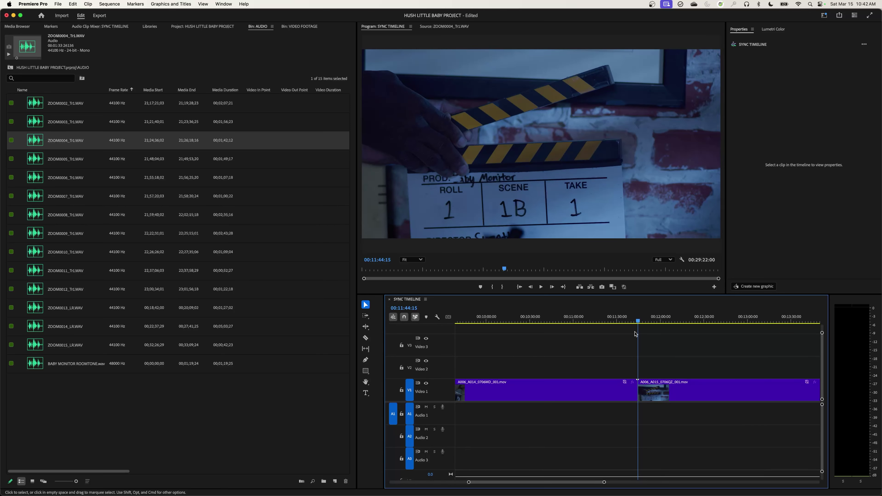
Return to the fourth video clip (scene 1A, take 1) and mark a sequence In point on its clap frame at 00:05:26:22.
key(Up)
key(Up)
key(Up)
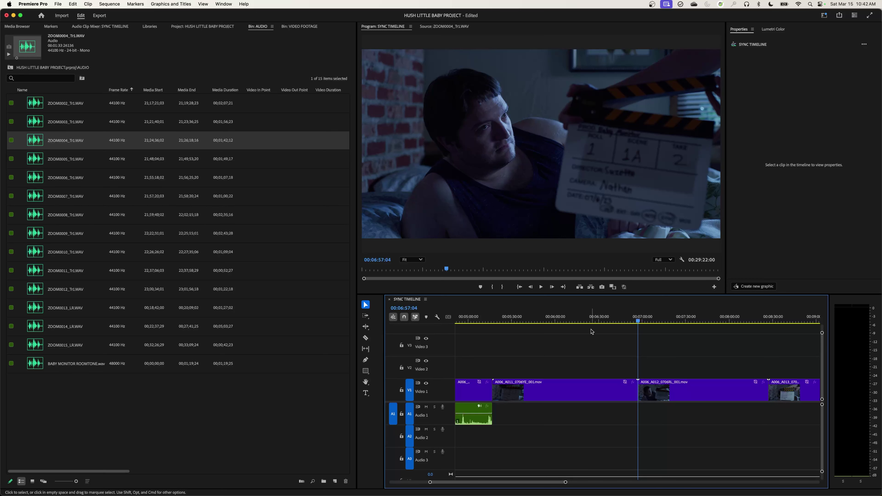
key(Up)
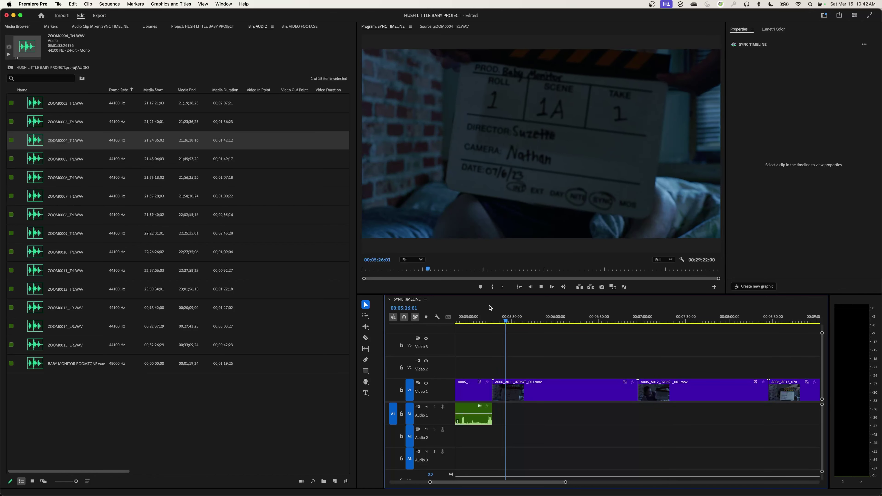
key(space)
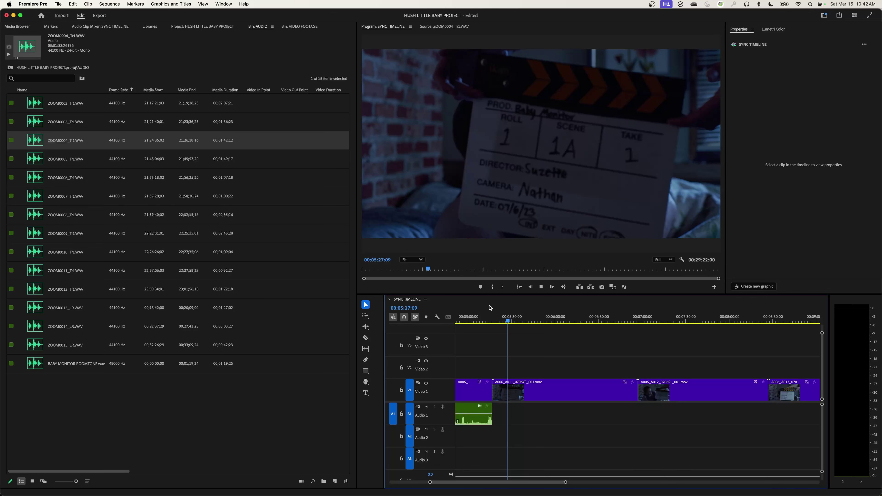
key(k)
key(Right)
key(Right)
key(Right)
key(Right)
key(Right)
key(Right)
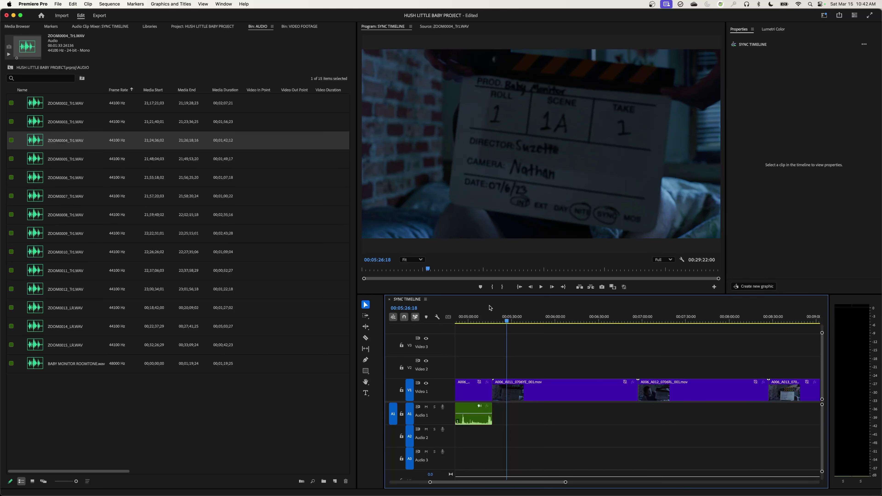
key(Right)
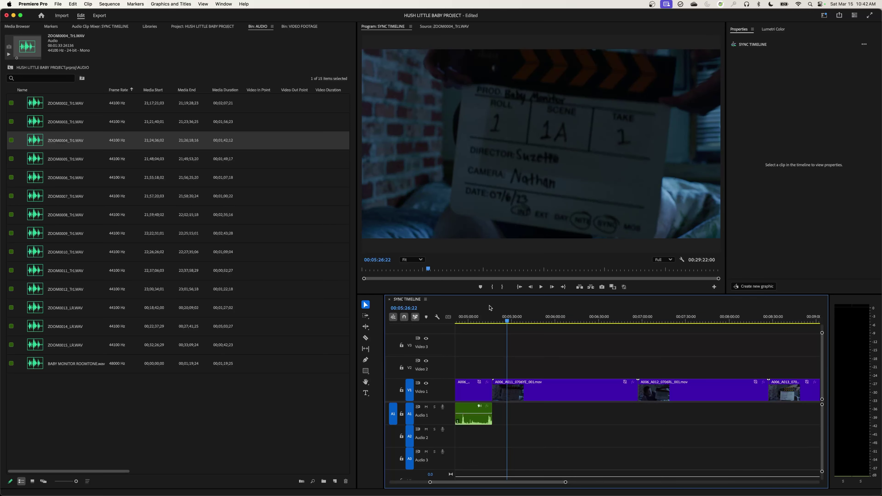
key(i)
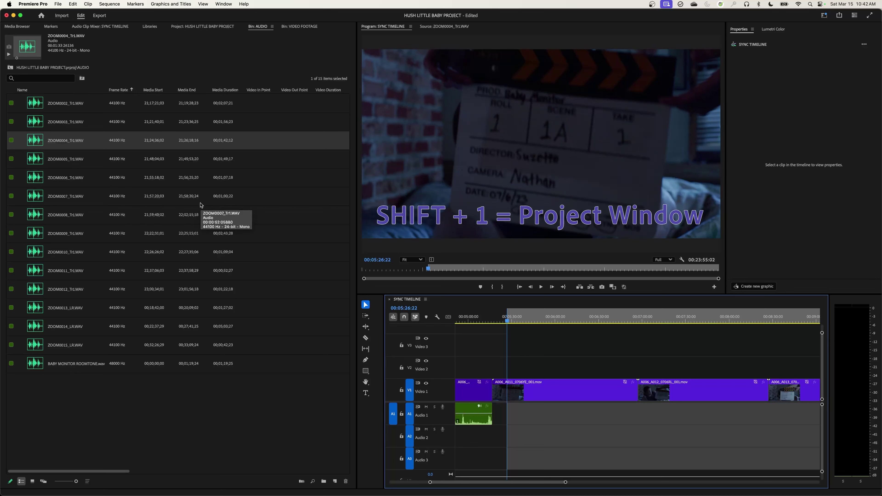
Open the next audio recording, ZOOM0005_Tr1.WAV, in the source monitor.
key(shift+1)
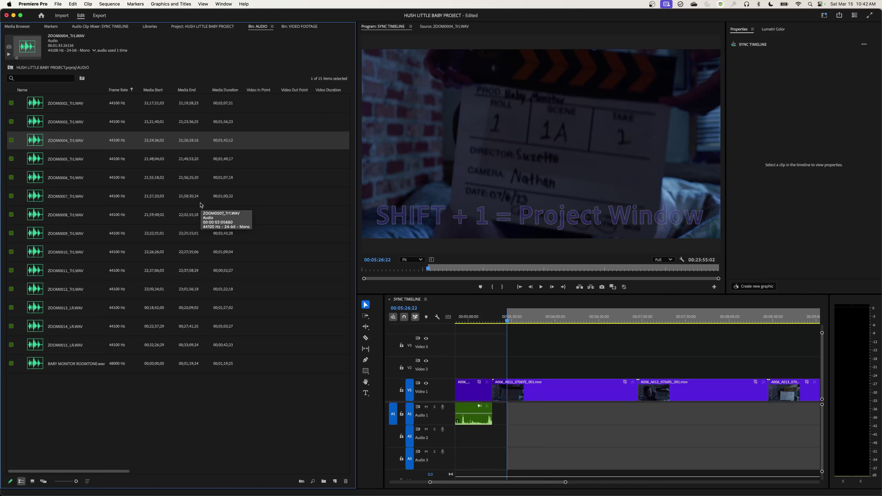
key(Down)
key(shift+o)
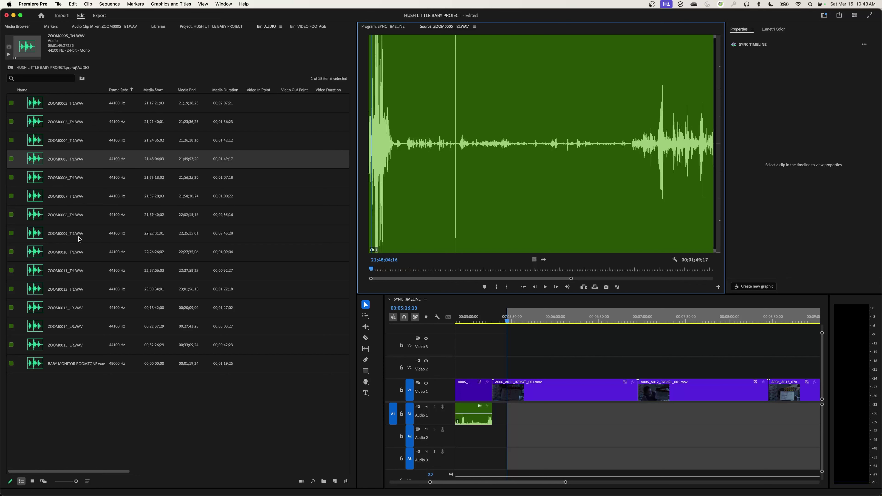
key(shift+1)
key(shift+2)
key(shift+3)
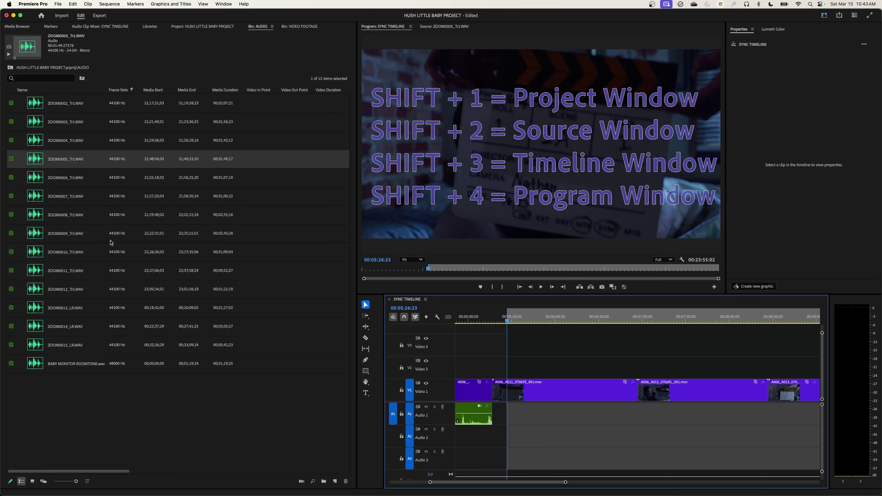
key(shift+1)
key(shift+2)
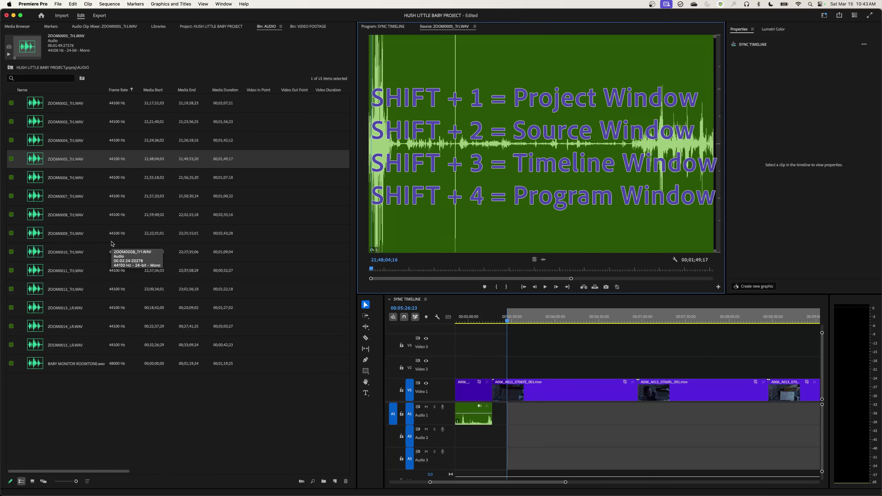
key(shift+3)
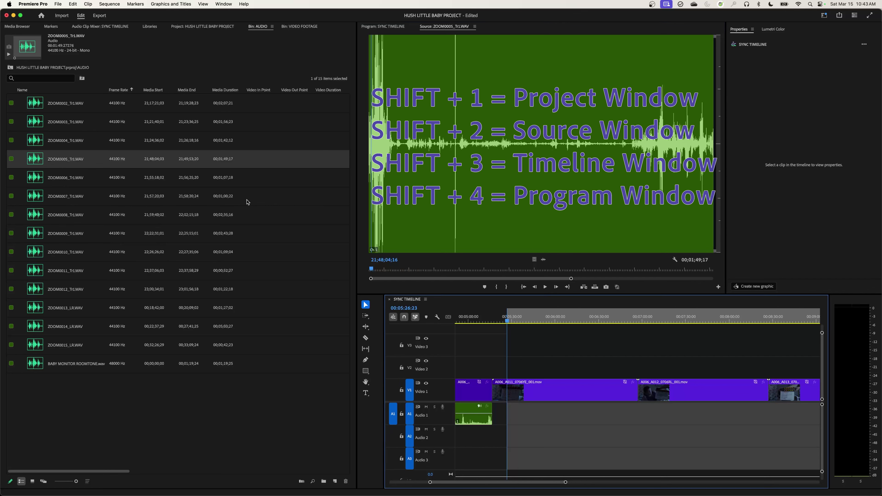
key(shift+4)
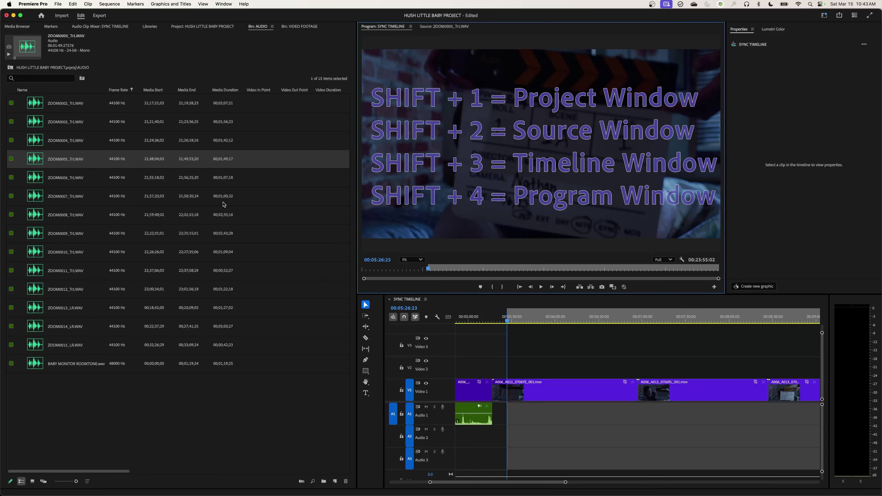
Play and replay ZOOM0005_Tr1.WAV in the source monitor to locate the clap near 21;48;17.
click(70, 169)
key(Up)
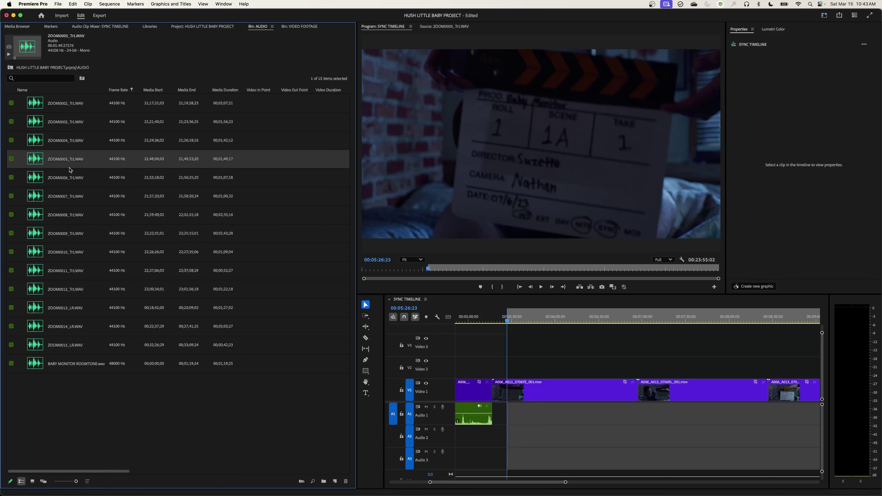
key(Up)
key(Down)
key(shift+2)
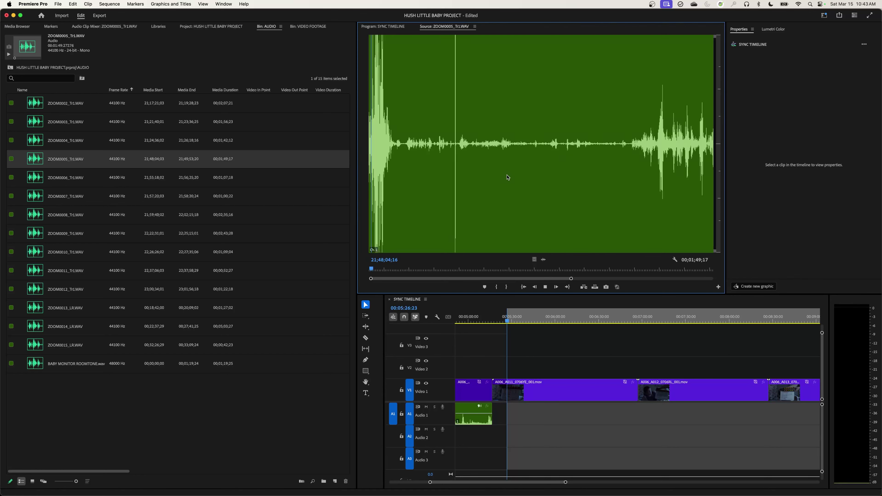
key(space)
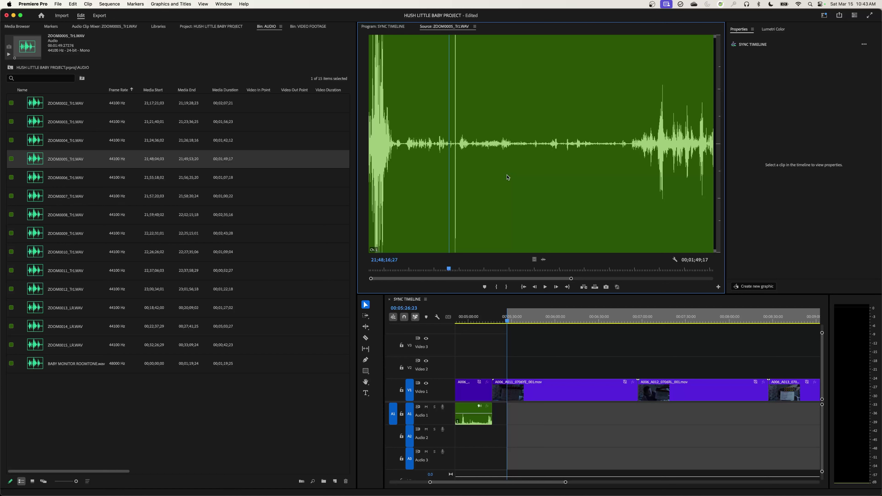
key(space)
key(space)
key(j)
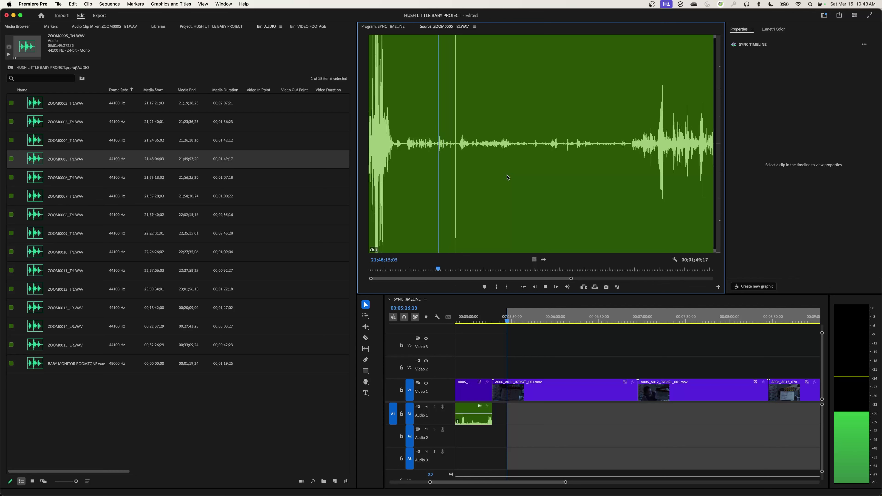
key(k)
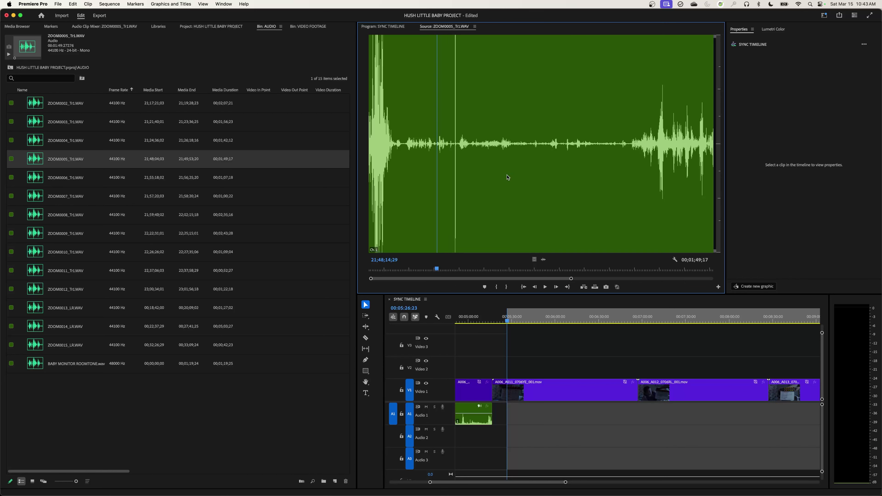
key(space)
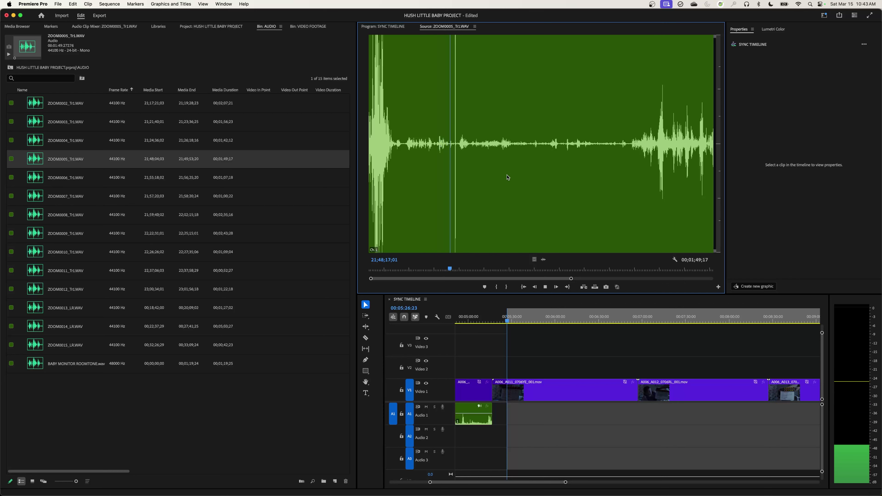
key(space)
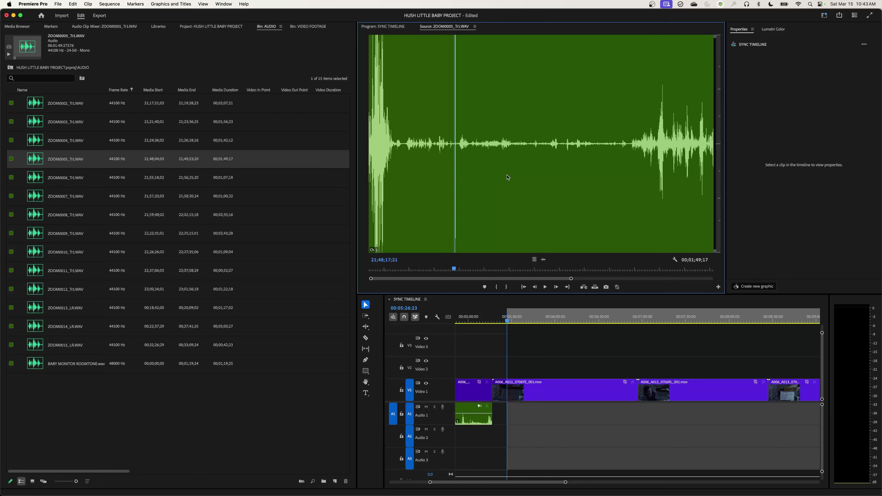
Mark a source In point on the clap peak at 21;48;17;26 and overwrite the audio onto Audio 1 at the sequence In point.
key(=)
key(=)
key(=)
key(=)
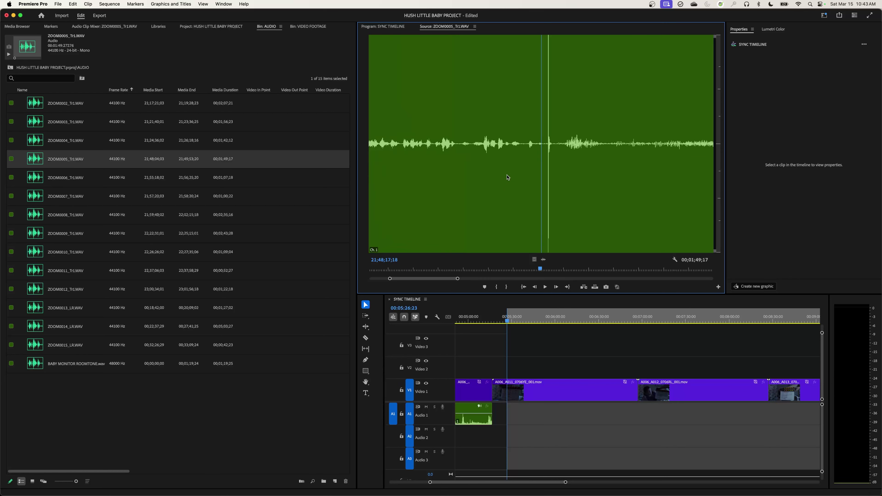
key(Right)
key(Right)
key(Right)
key(Right)
key(Right)
key(Right)
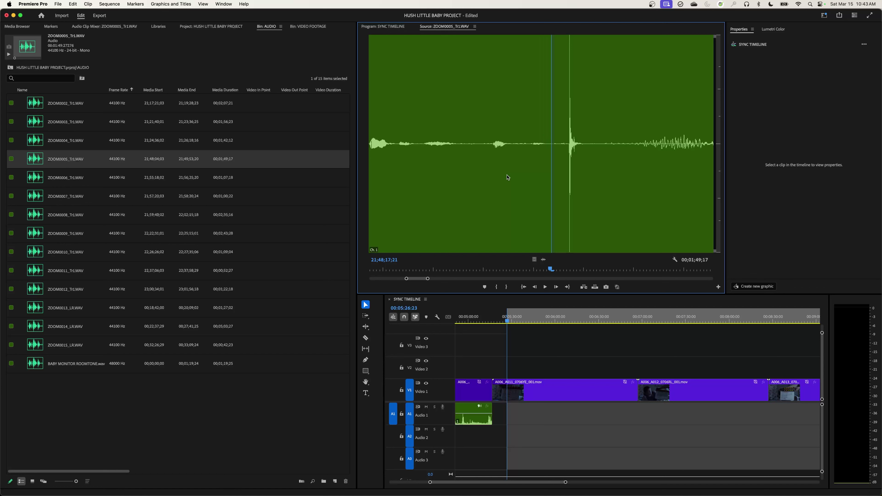
key(Right)
key(Right)
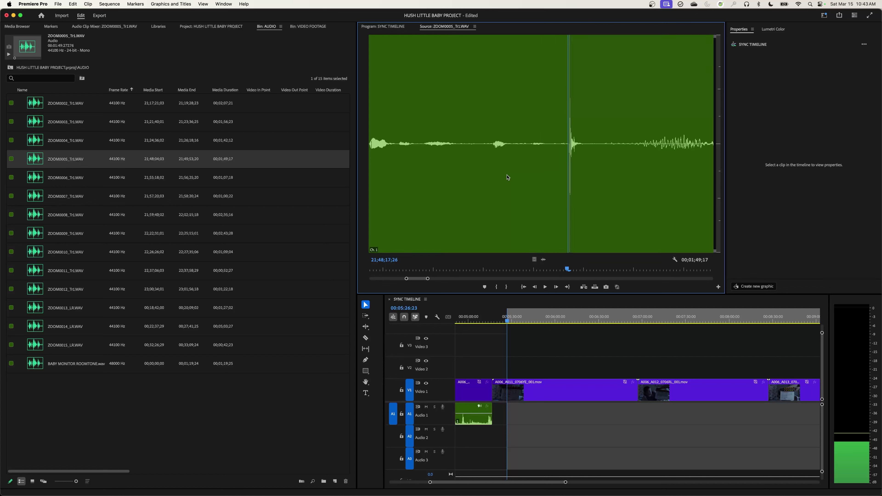
key(i)
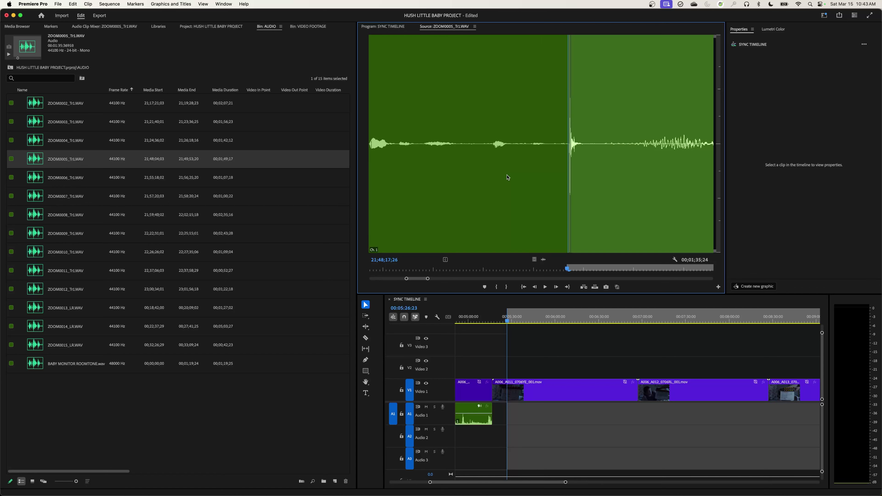
key(.)
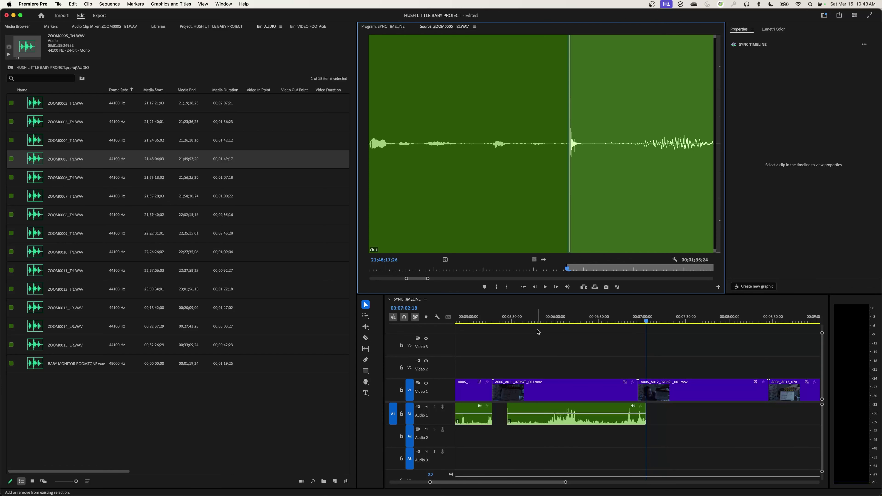
Extend the head of the new audio to the fourth video clip's start and trim its tail to that clip's end.
click(629, 318)
drag(509, 410, 492, 410)
drag(650, 410, 638, 410)
key(backslash)
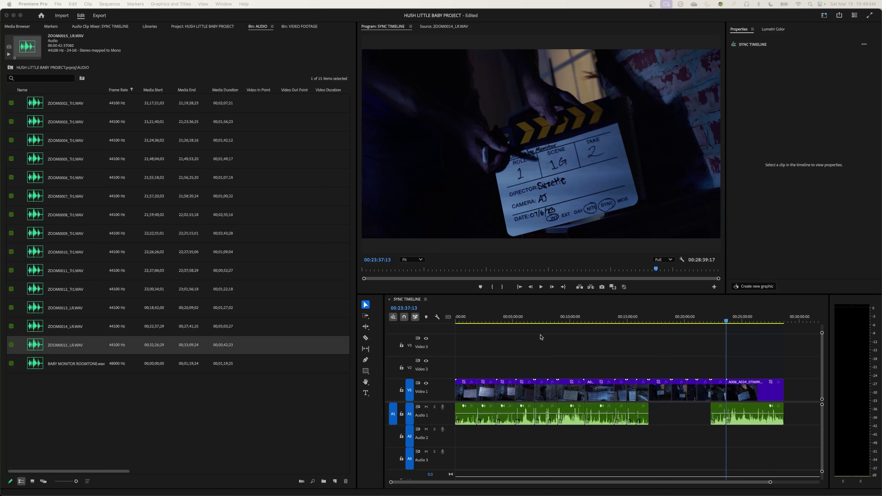
Go to the start of the scene 1A take 2 clip and play across its clap to check the sync.
click(529, 319)
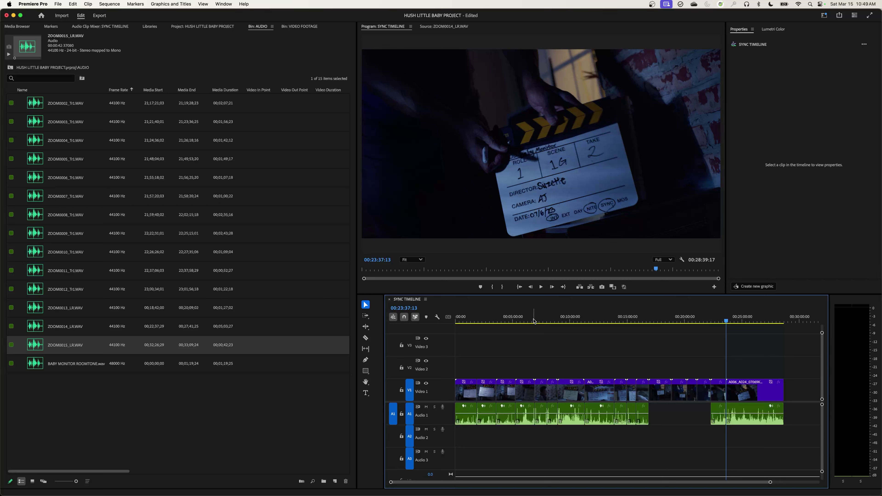
key(Down)
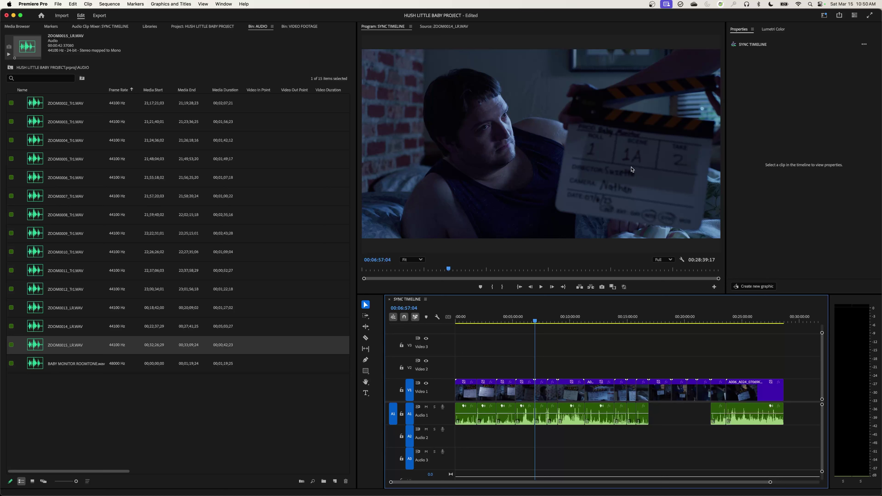
key(=)
key(=)
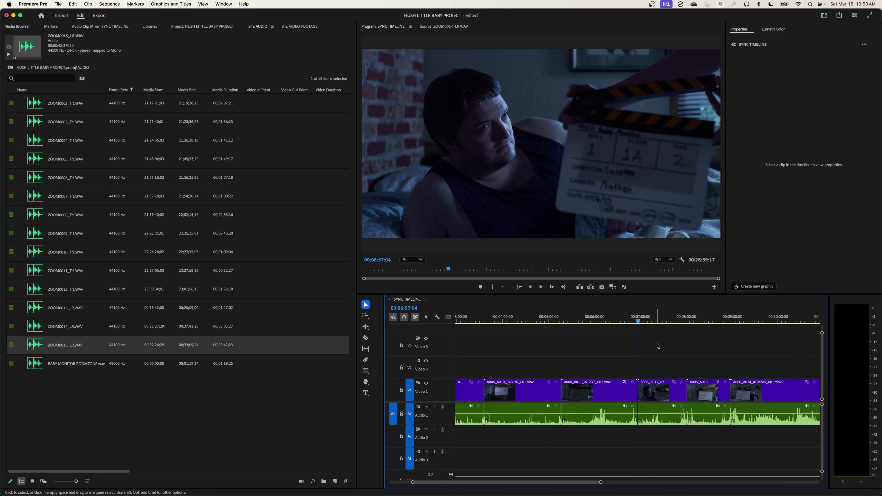
key(space)
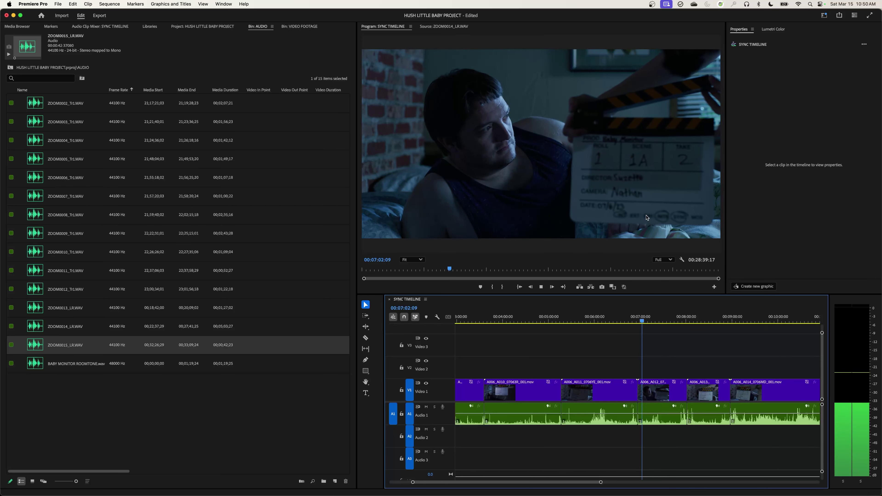
key(space)
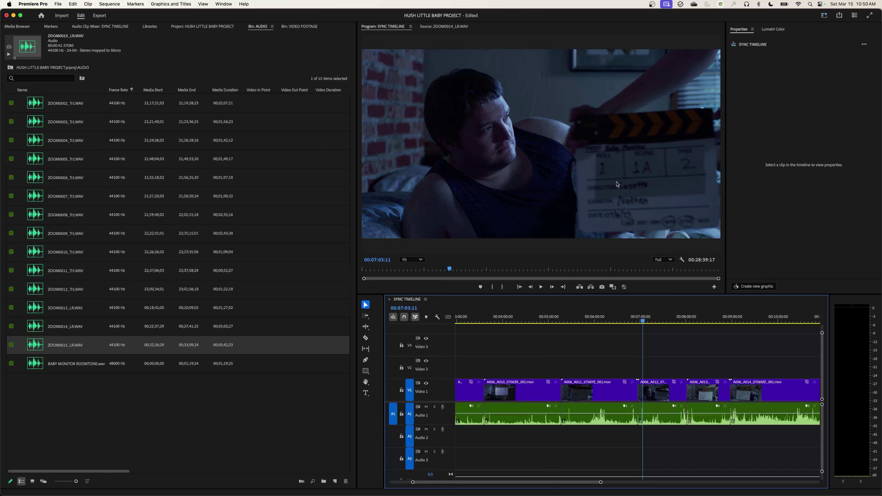
key(=)
key(=)
key(=)
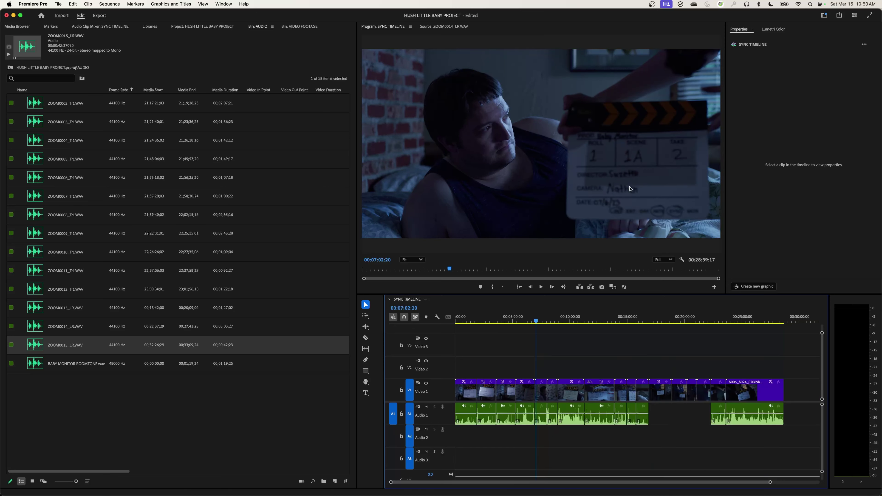
Go to the first video clip without audio at 00:16:53:07 and view its slate full screen to examine its sound marking.
drag(643, 320, 658, 321)
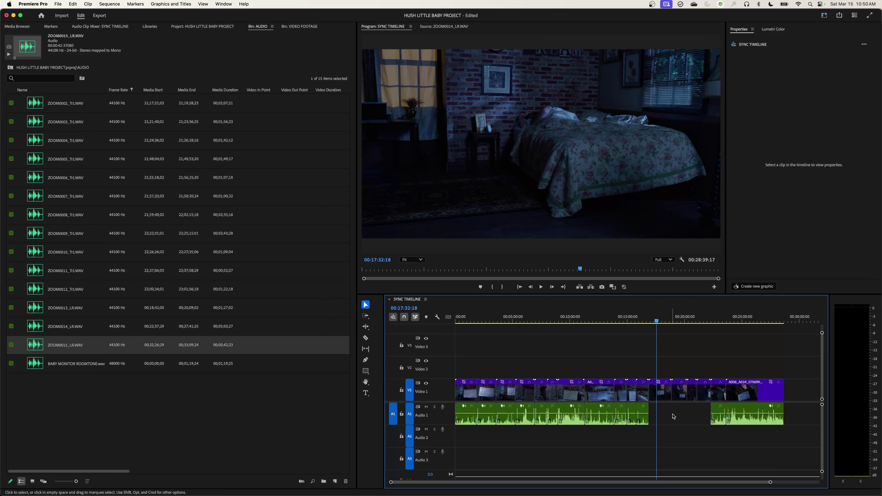
key(Up)
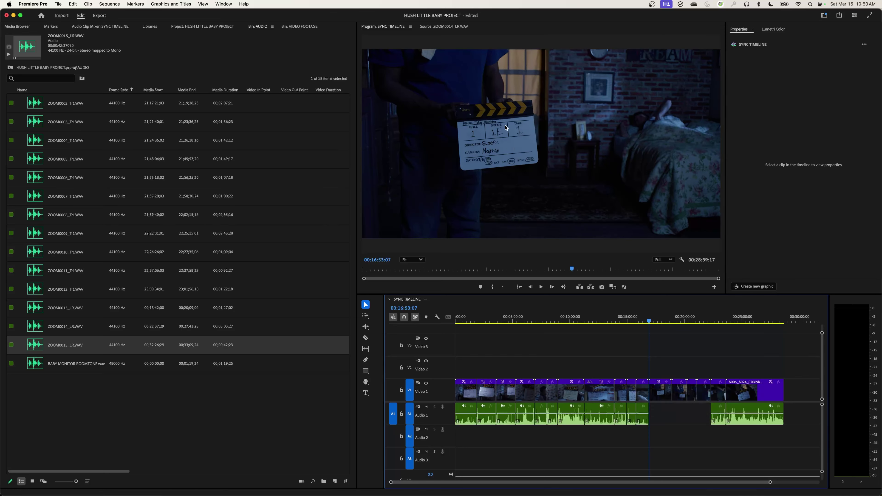
key(ctrl+grave)
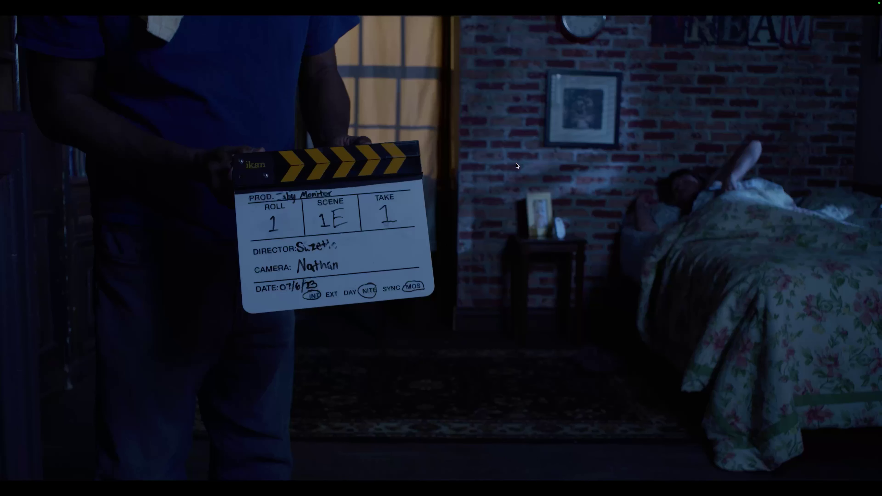
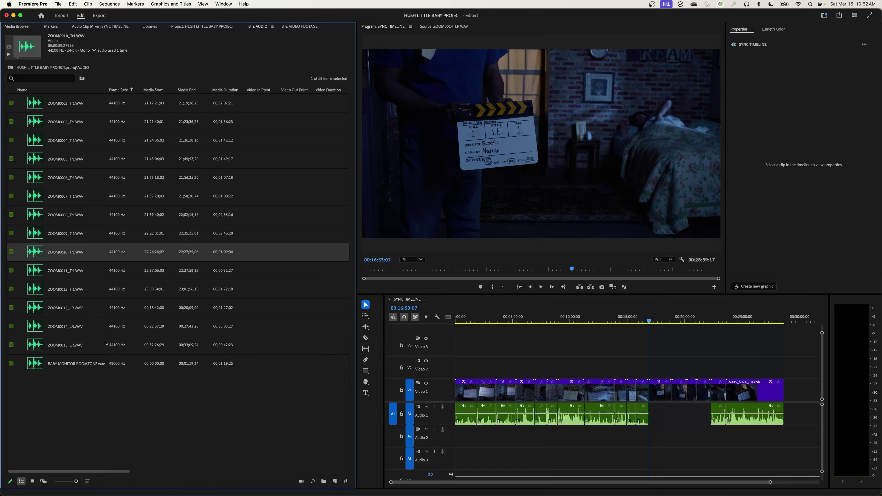
Open ZOOM0012_Tr1.WAV in the Source Monitor to examine its mono waveform.
click(39, 292)
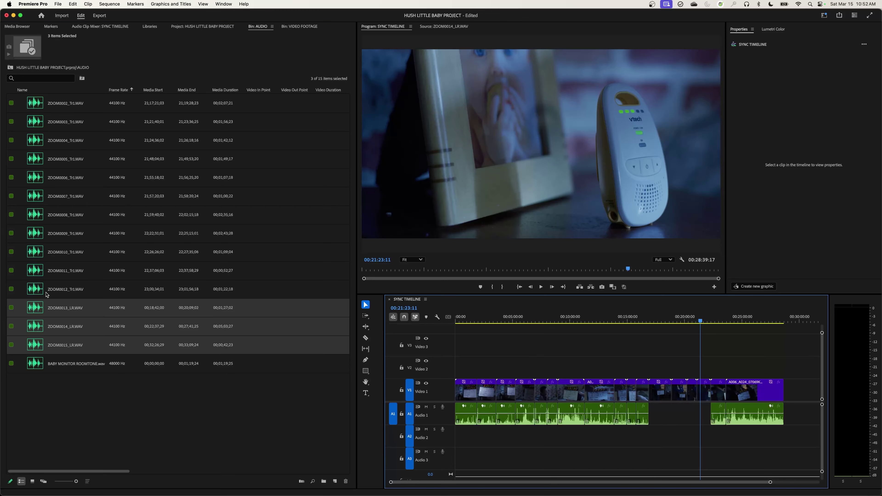
click(40, 292)
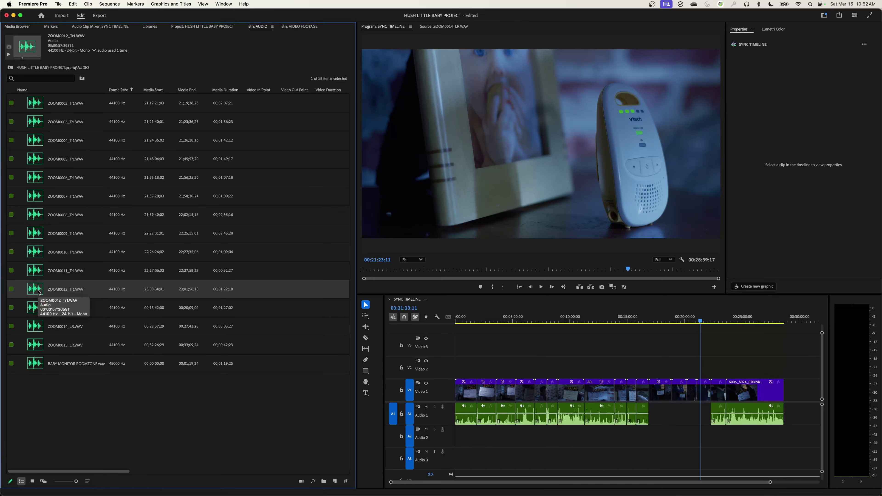
double_click(39, 292)
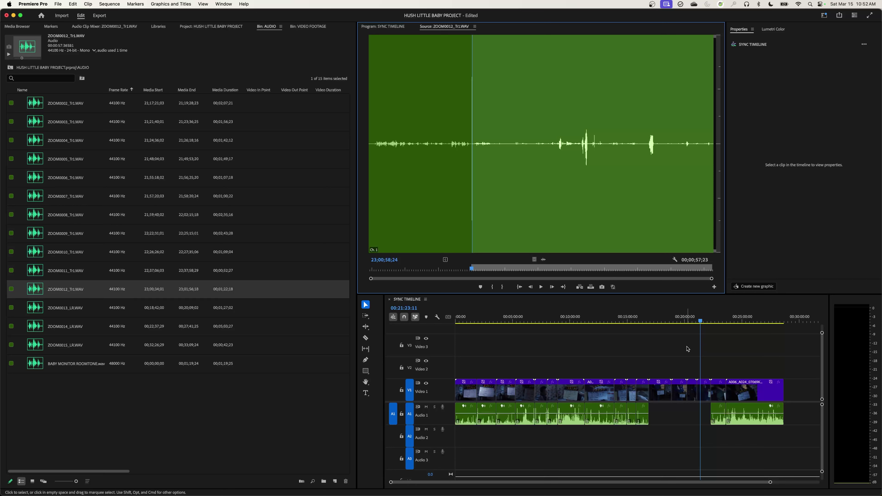
Go to the start of the scene 1G take 1 clip at 00:22:18:10 and play it to check both channels of the audio meters.
key(Down)
click(698, 311)
key(Down)
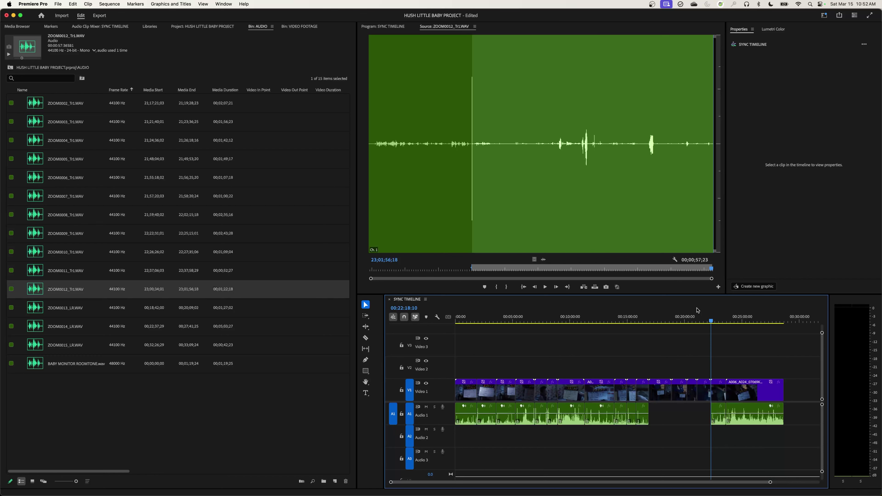
key(equal)
key(equal)
key(equal)
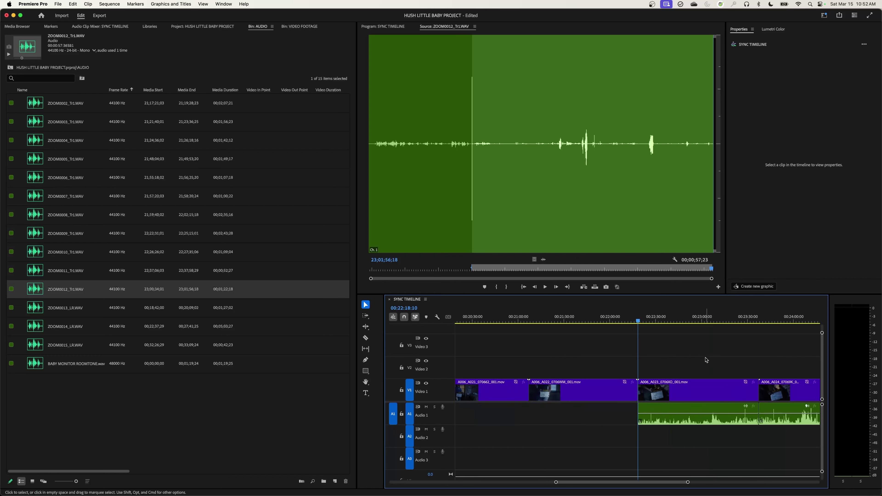
key(space)
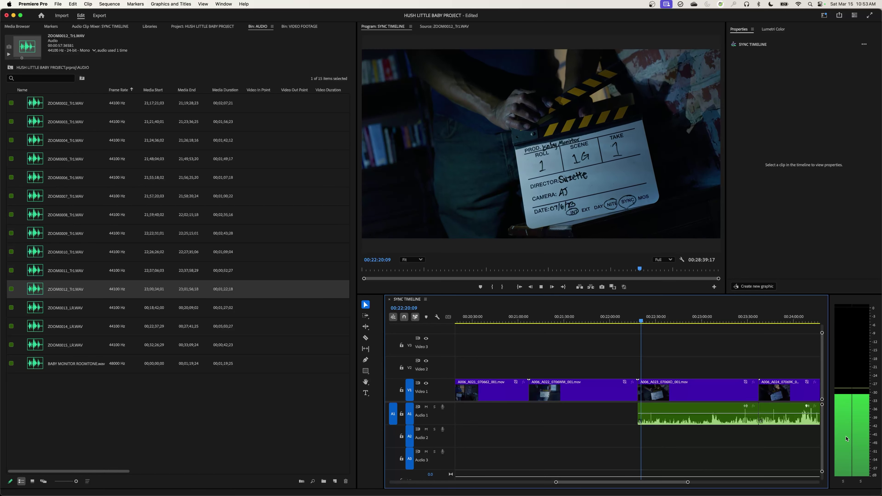
key(space)
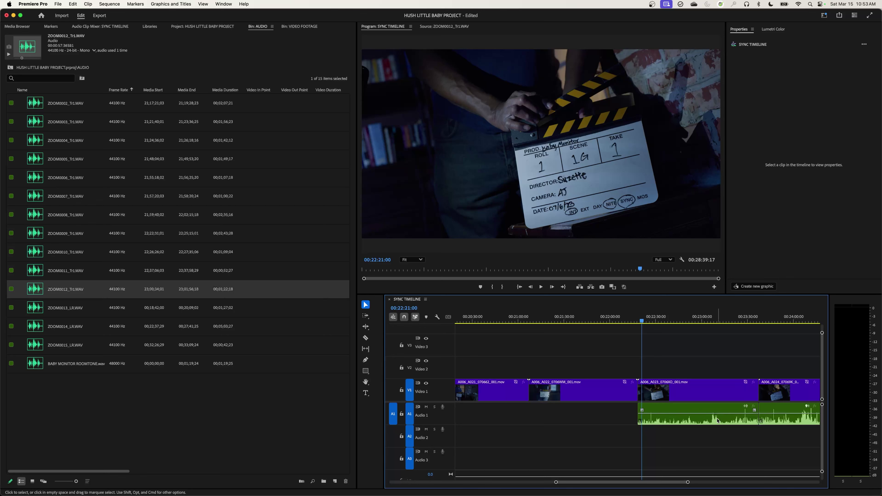
key(space)
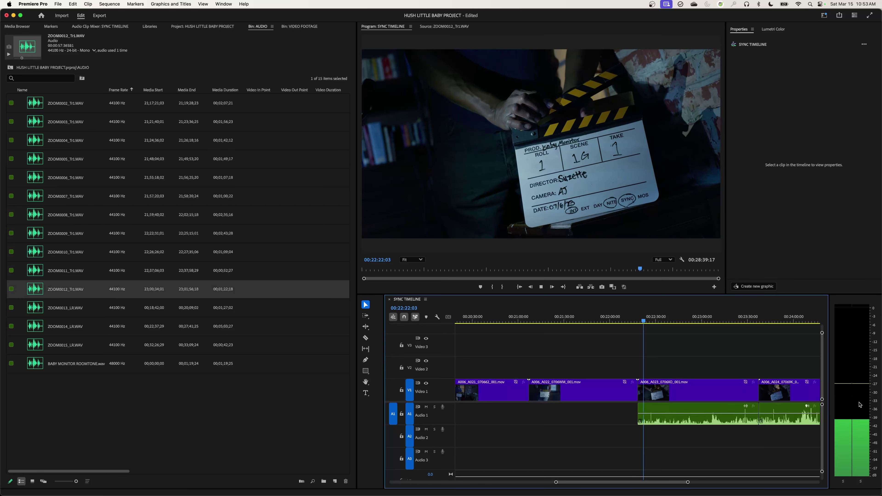
key(space)
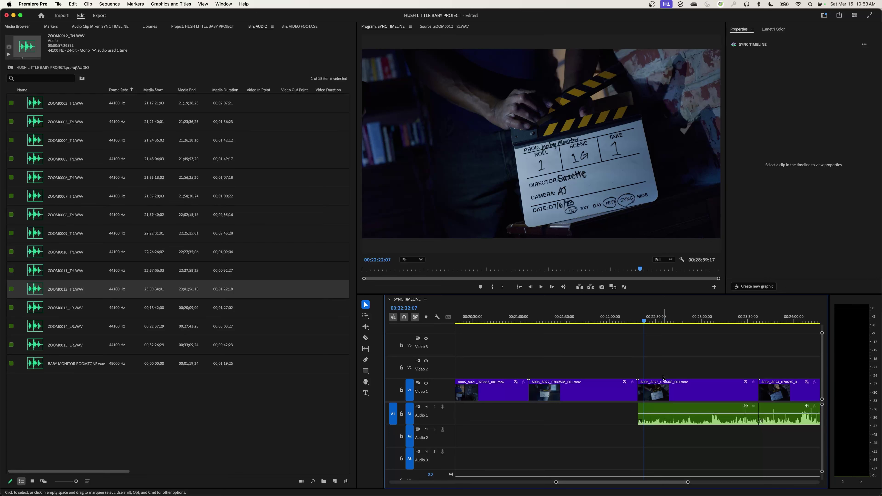
Place ZOOM0013_LR.WAV on Audio 1 past the last clip to examine its stereo waveform, and delete it from the sequence.
key(minus)
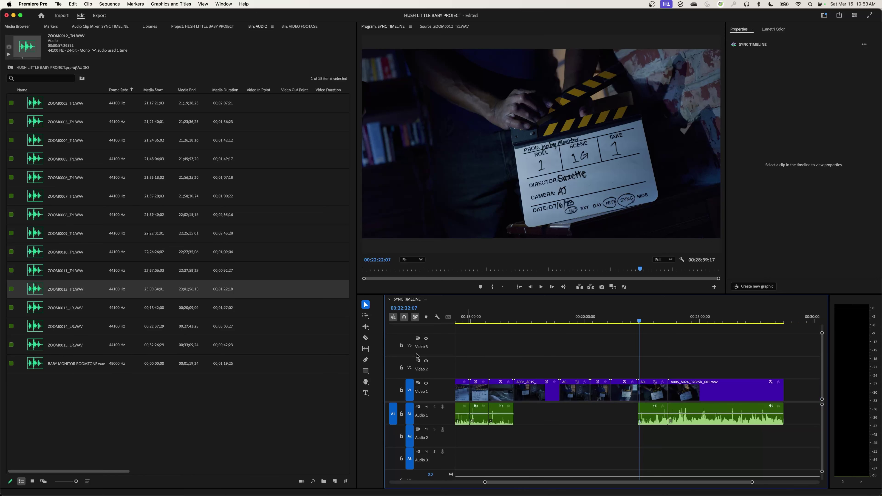
click(41, 313)
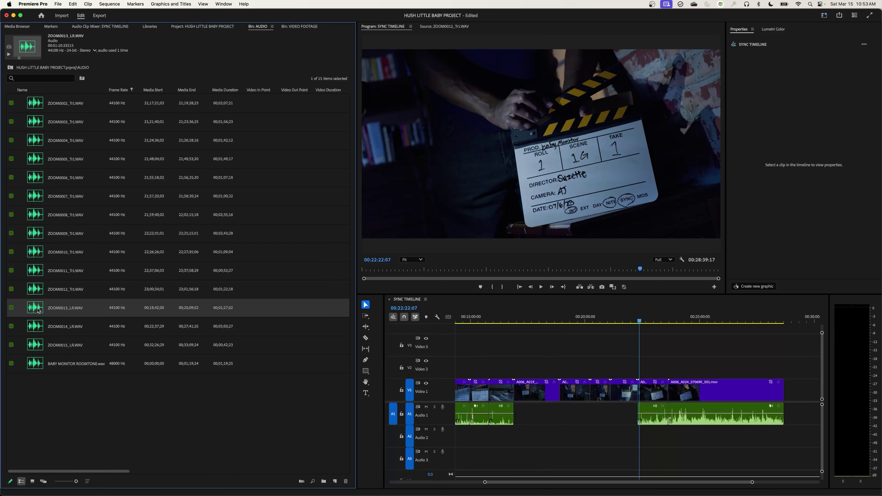
drag(39, 311, 797, 409)
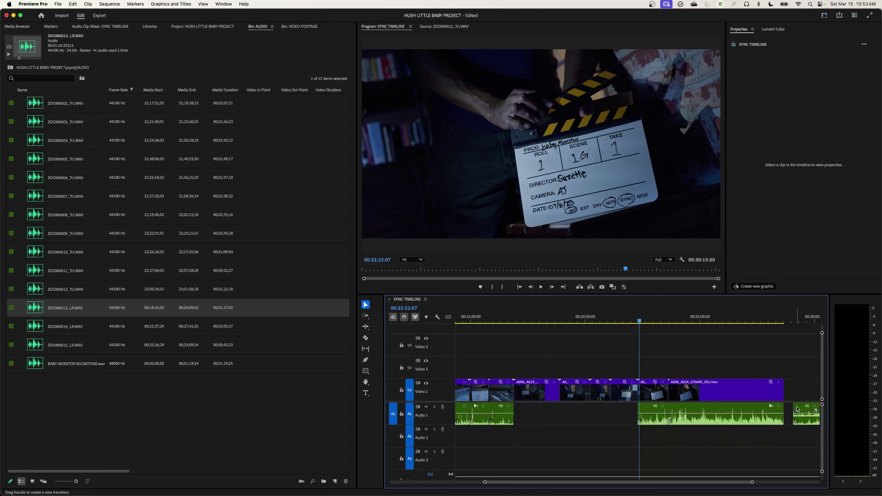
click(793, 319)
key(equal)
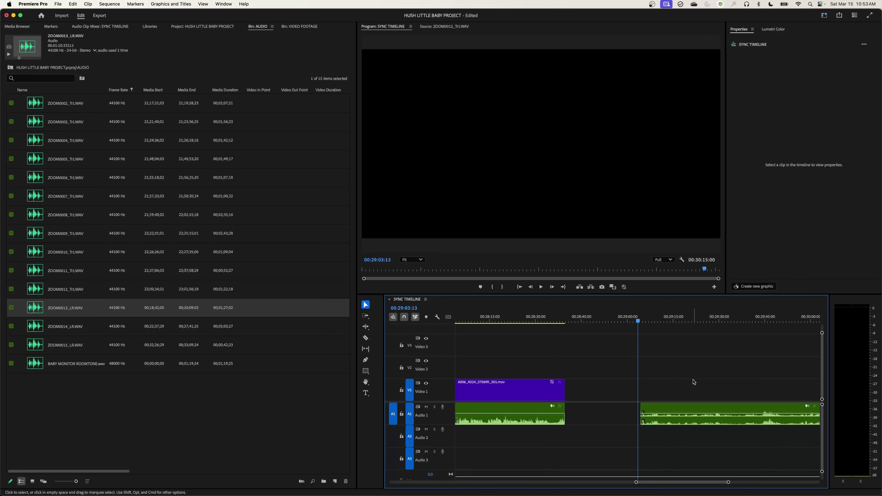
click(677, 408)
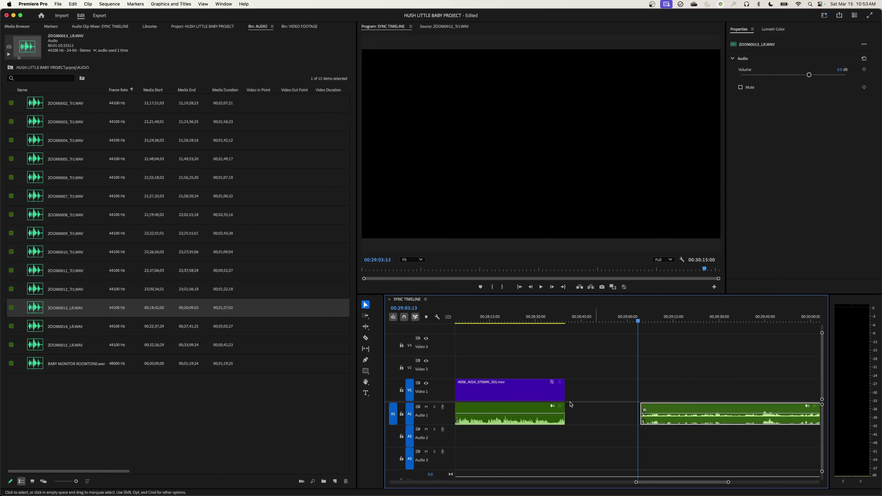
key(Delete)
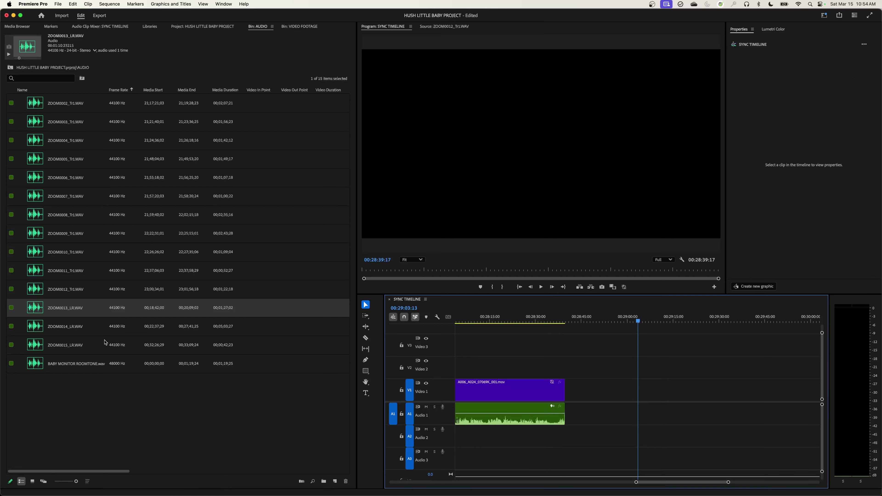
Modify the audio channels of ZOOM0013_LR, ZOOM0014_LR and ZOOM0015_LR to Mono format with only the L source channel enabled.
shift+click(38, 350)
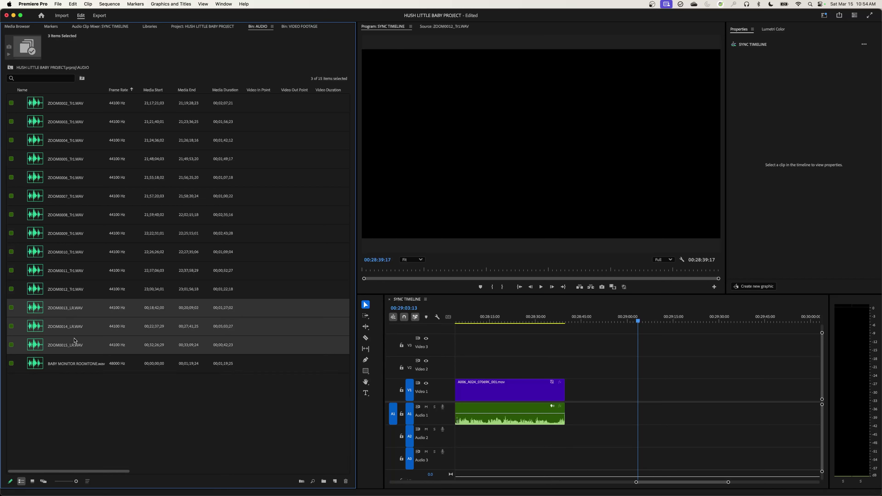
right_click(34, 312)
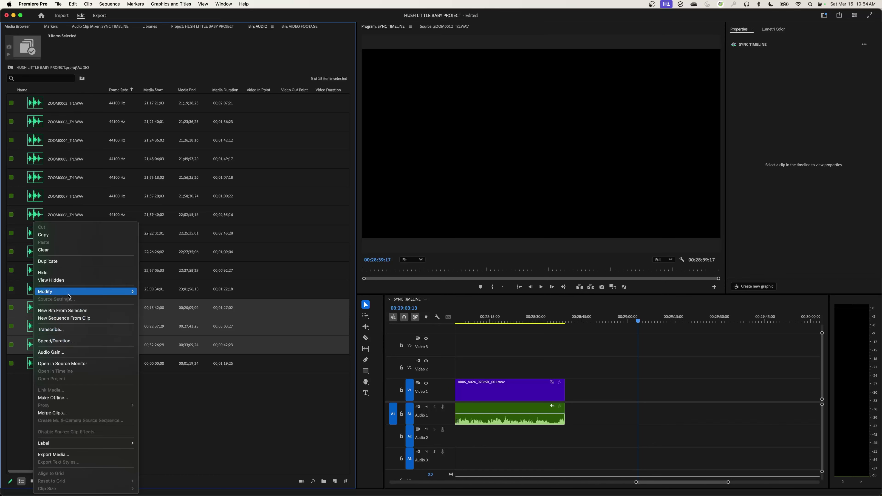
mouse_move(84, 294)
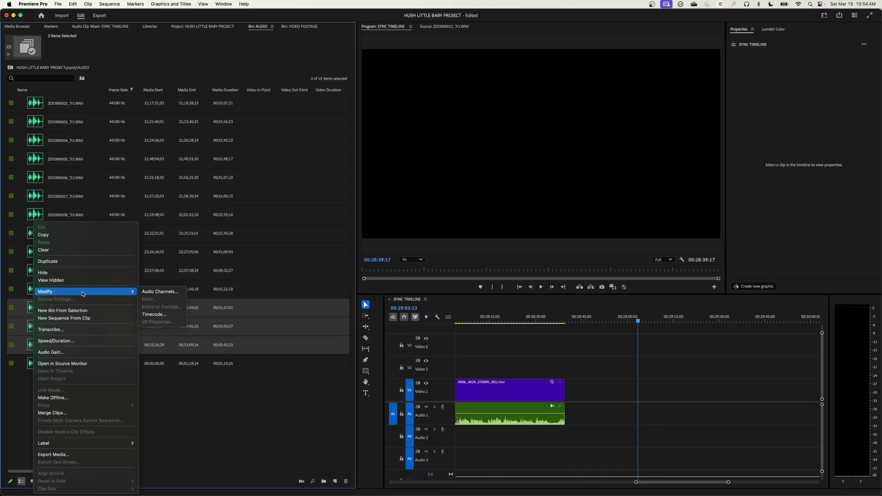
click(158, 292)
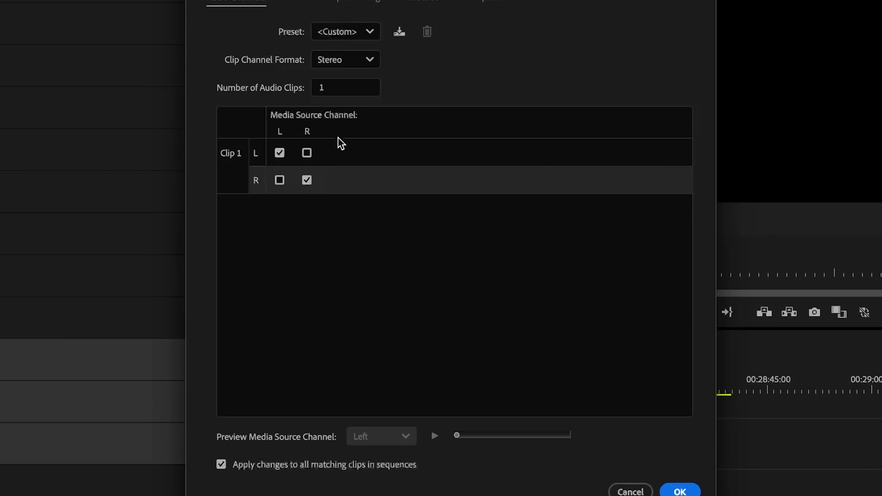
click(357, 65)
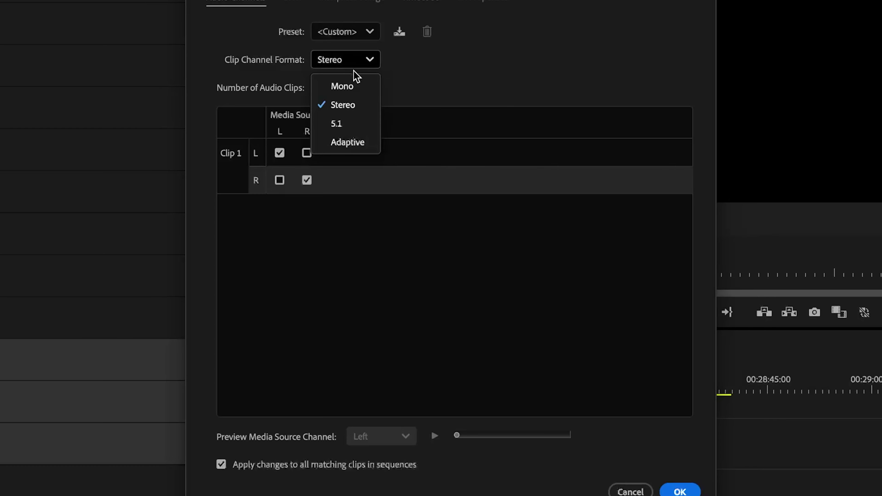
click(358, 87)
click(319, 154)
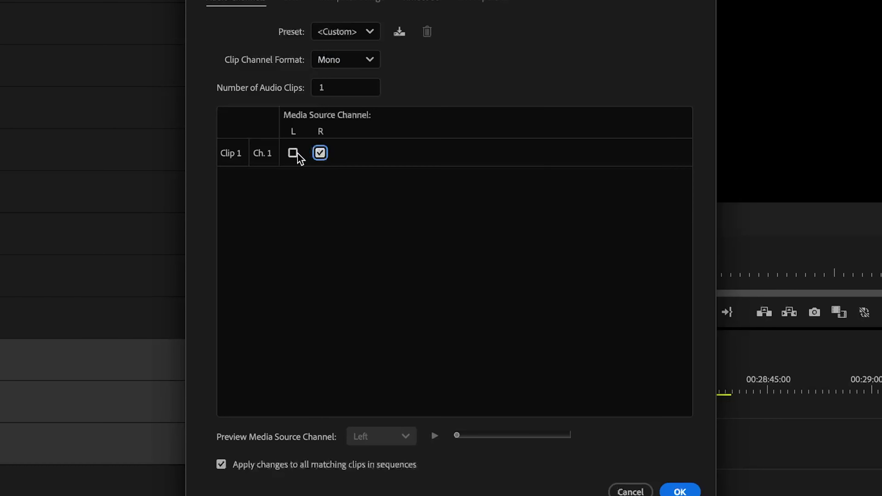
click(293, 153)
click(320, 153)
click(293, 153)
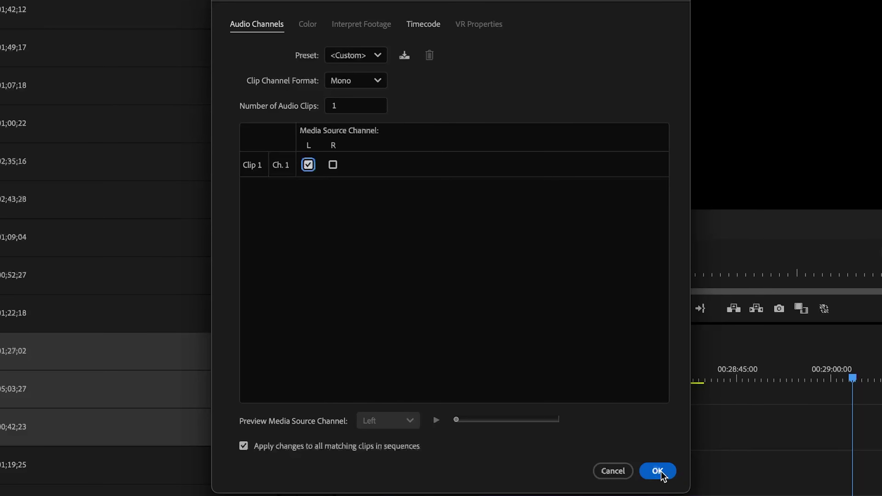
click(658, 472)
click(575, 300)
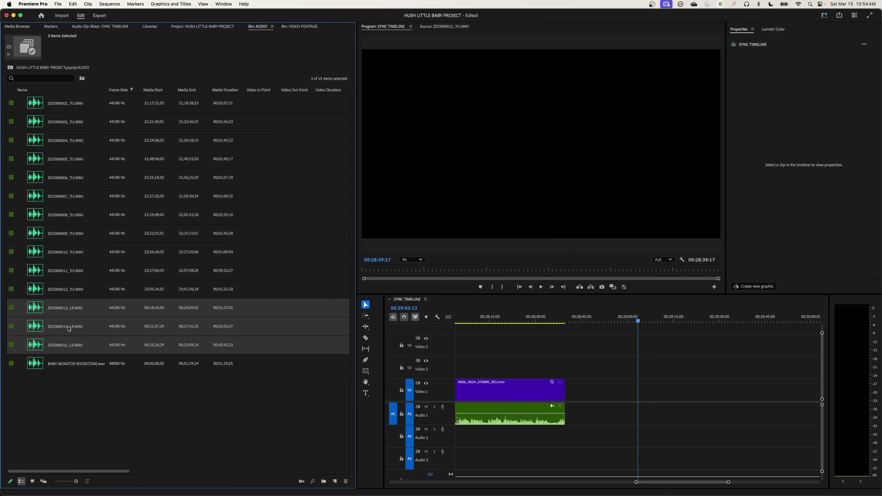
Place the remapped ZOOM0013_LR.WAV on Audio 1 past the last clip and play it to check the audio meters.
click(58, 379)
drag(39, 315, 621, 414)
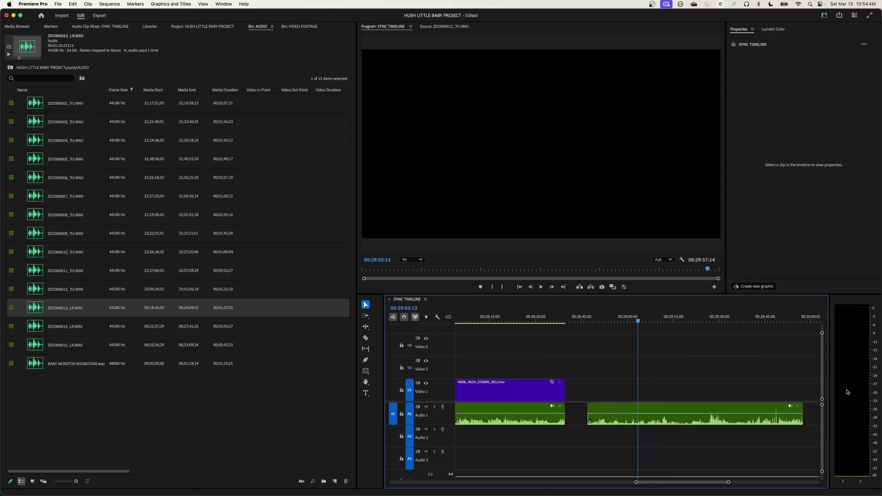
key(space)
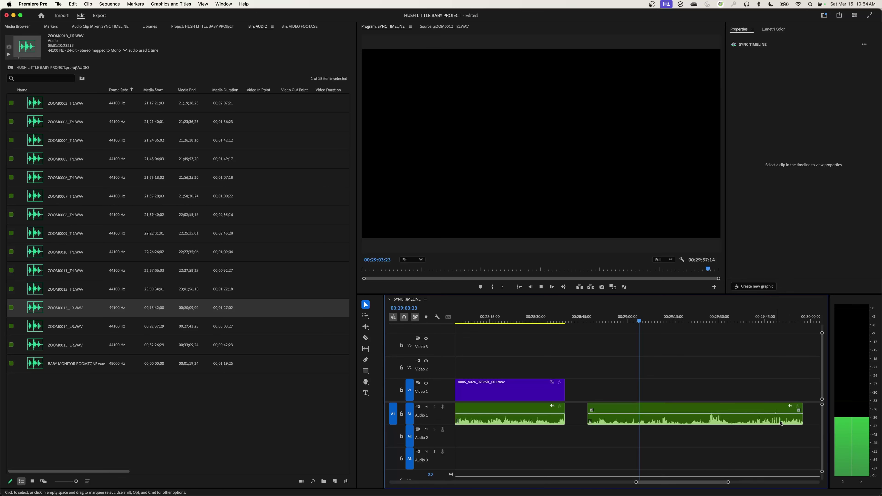
key(space)
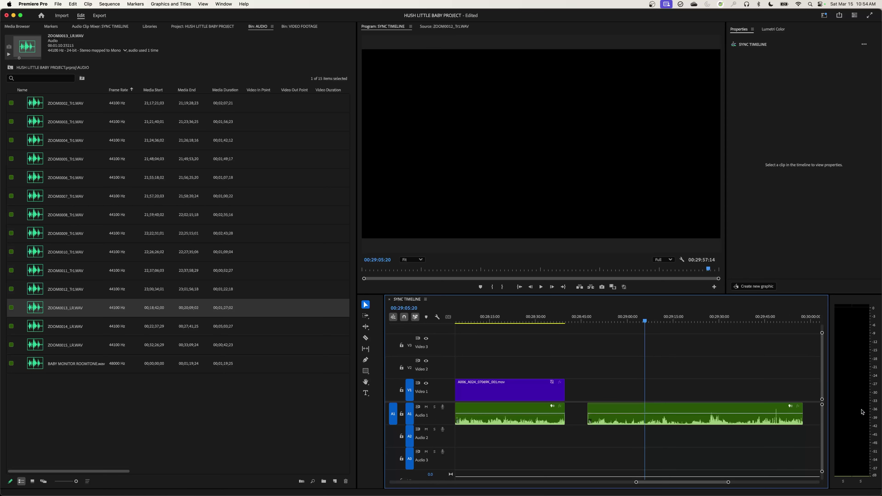
Show the project's root contents and select the scene 1 take 1 video and audio clips at the start of the sequence.
key(backslash)
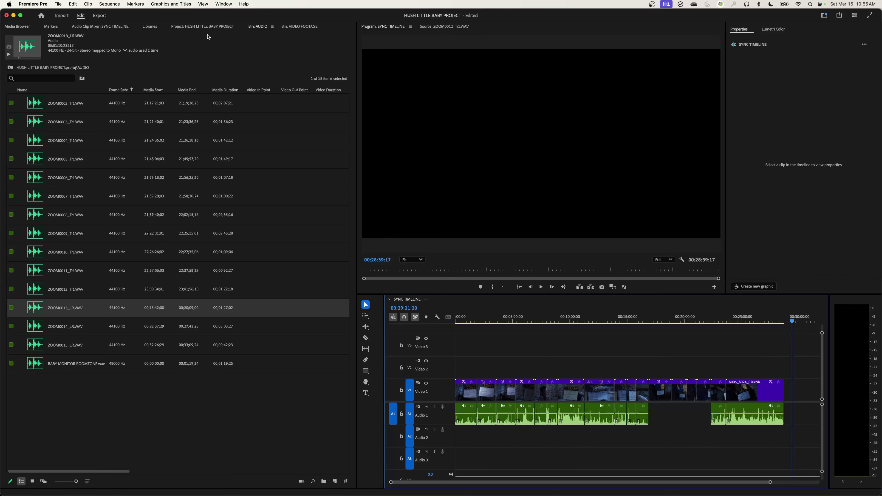
click(191, 27)
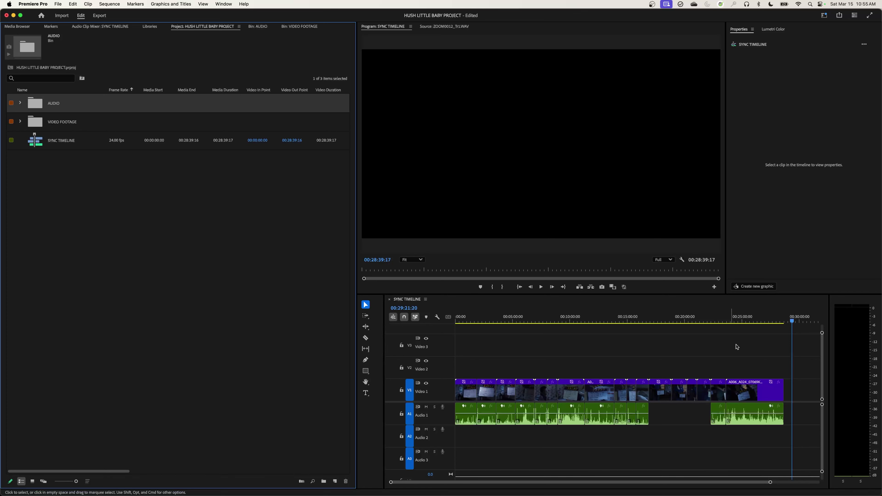
click(774, 342)
key(Home)
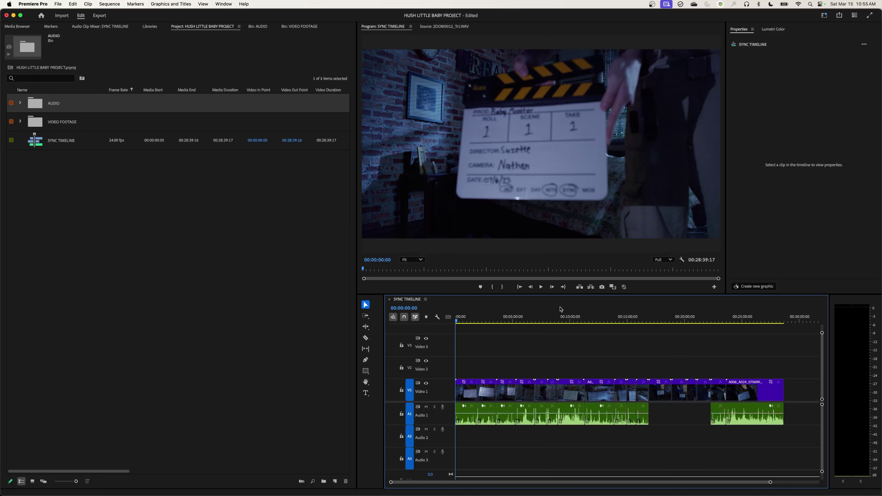
key(d)
key(=)
key(=)
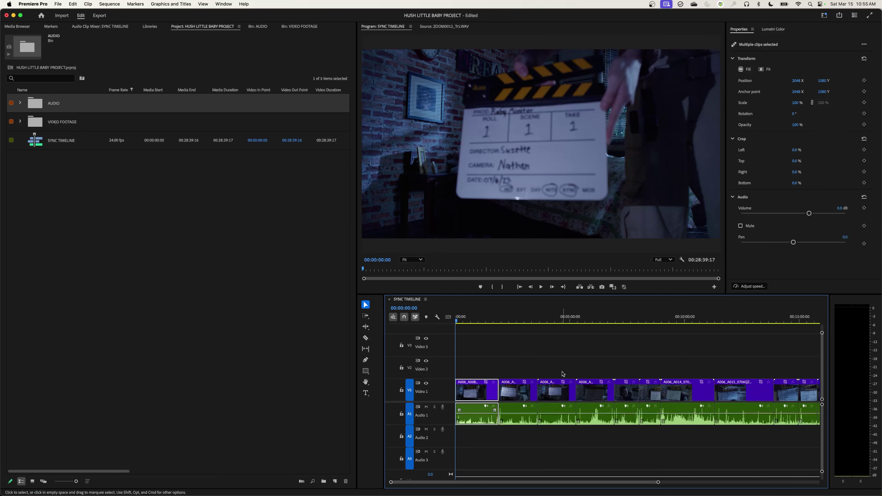
key(=)
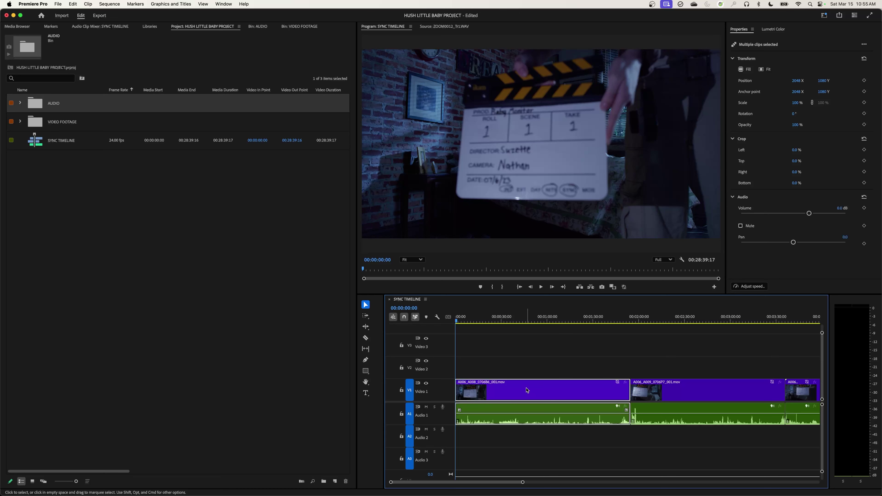
Merge the selected video and audio clips into a merged clip named 1 T1.
right_click(490, 393)
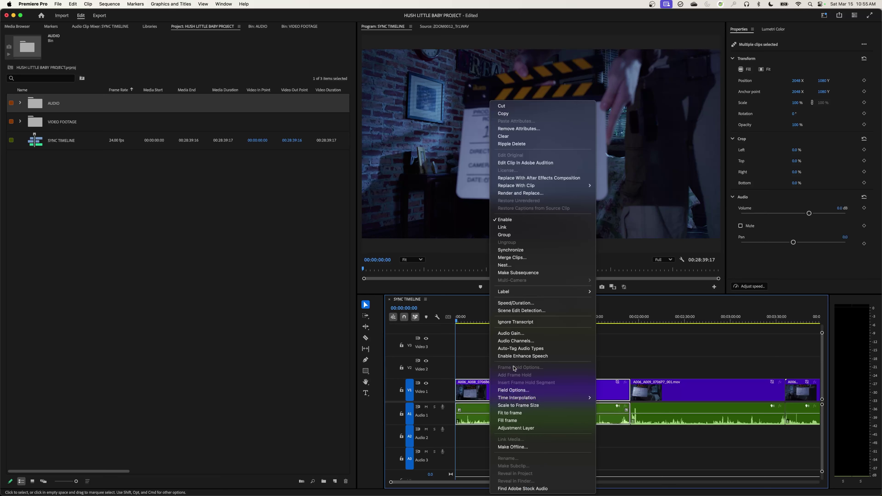
click(524, 258)
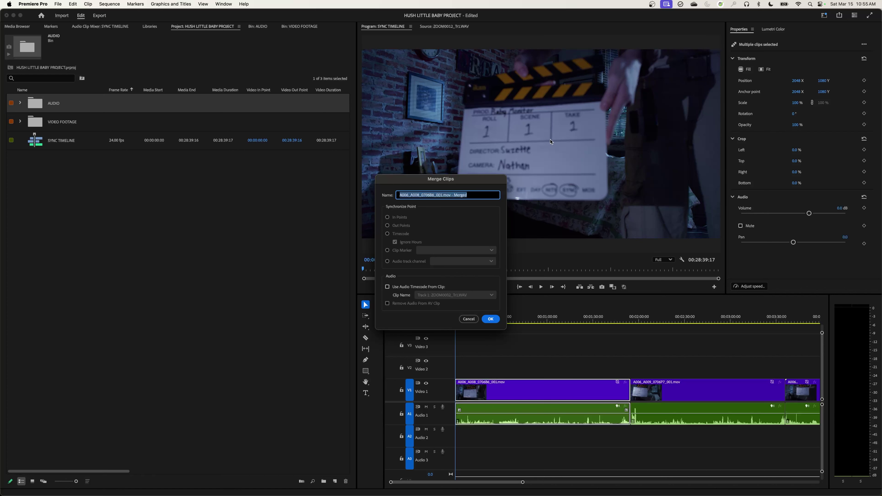
text(1 T1)
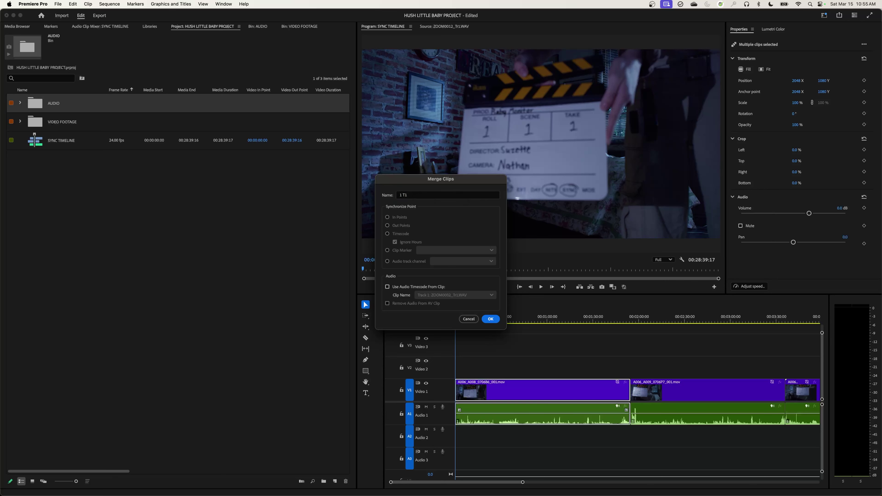
key(Return)
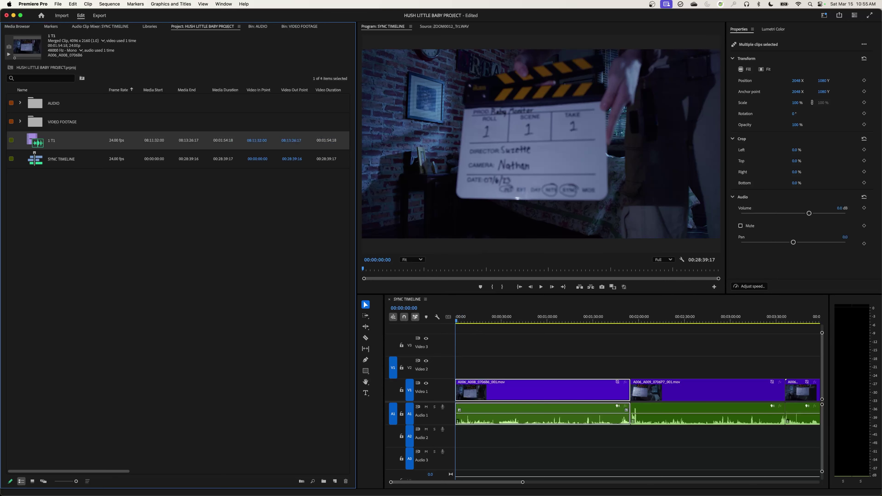
Open the merged clip 1 T1 in the source monitor and inspect both its video and its audio waveform.
double_click(37, 142)
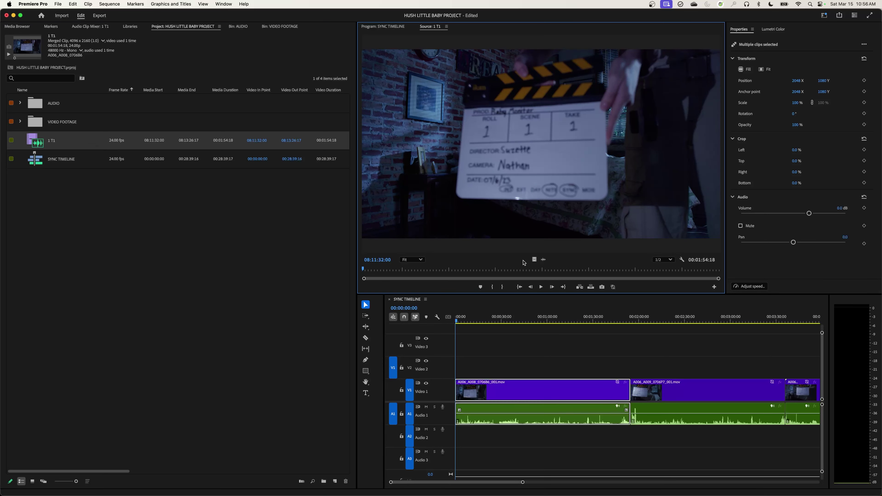
click(541, 259)
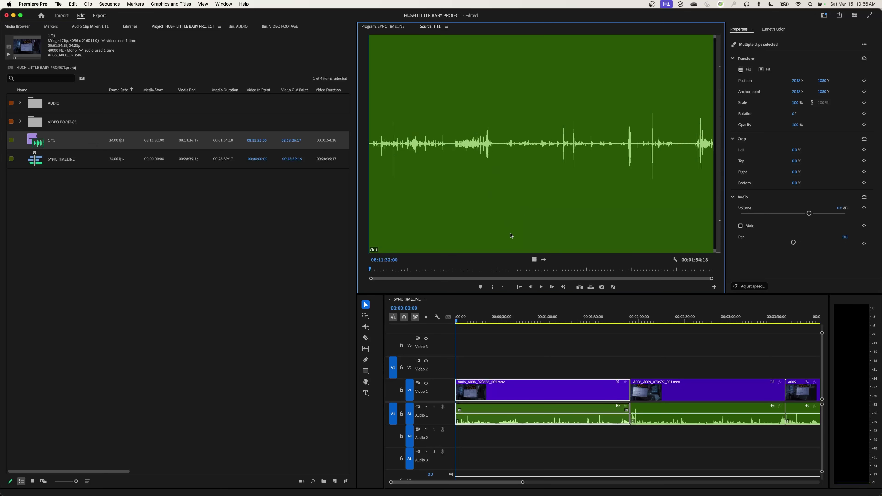
click(534, 260)
click(544, 260)
click(535, 260)
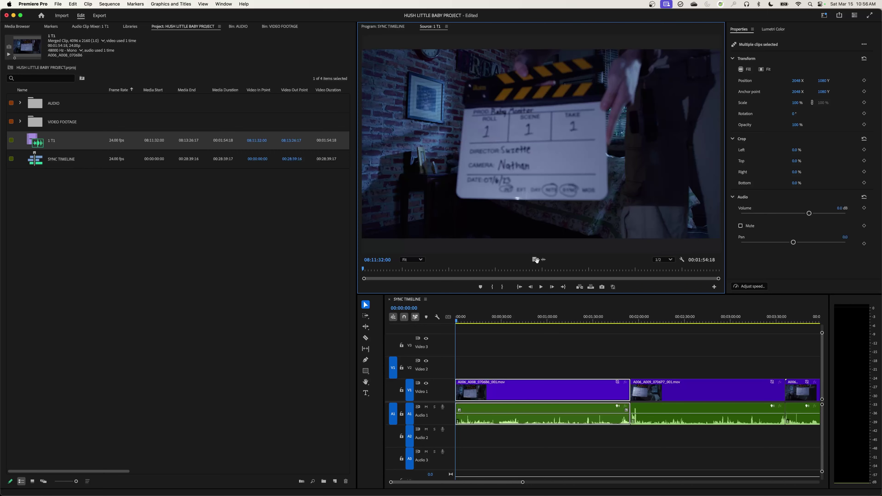
click(41, 185)
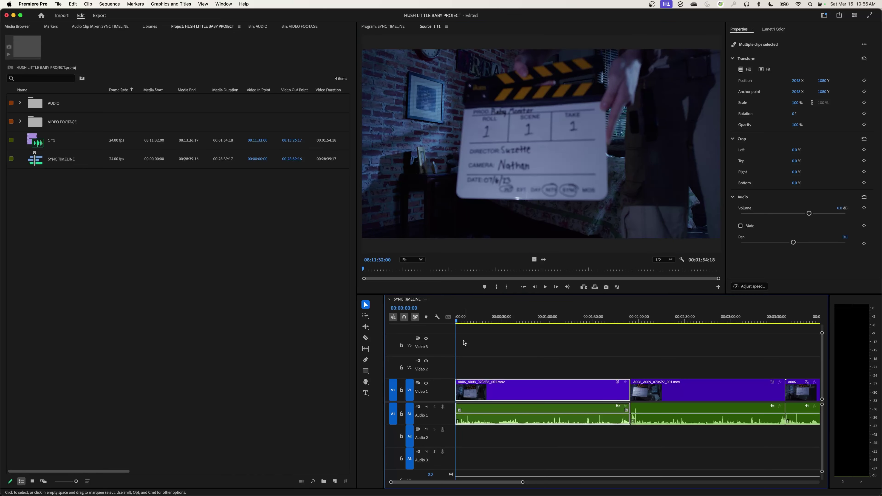
Merge the scene 1 take 2 video and audio clips in the sequence into a merged clip named 1 T2.
key(Down)
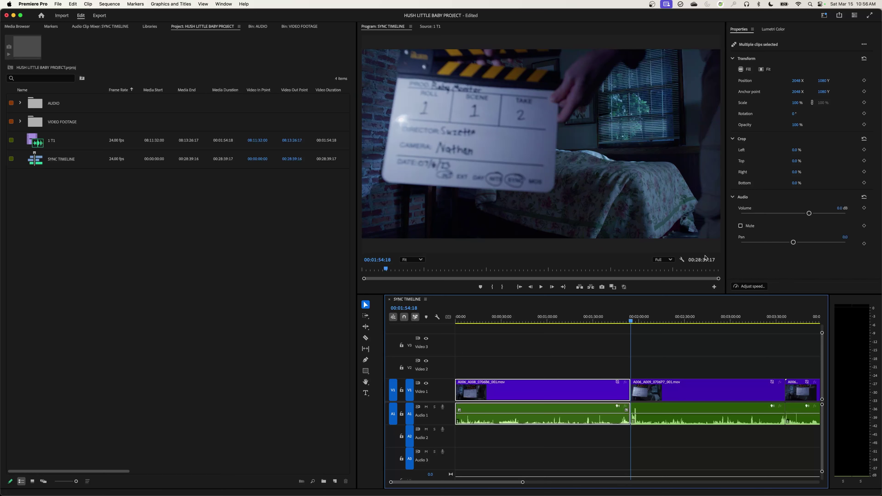
click(698, 392)
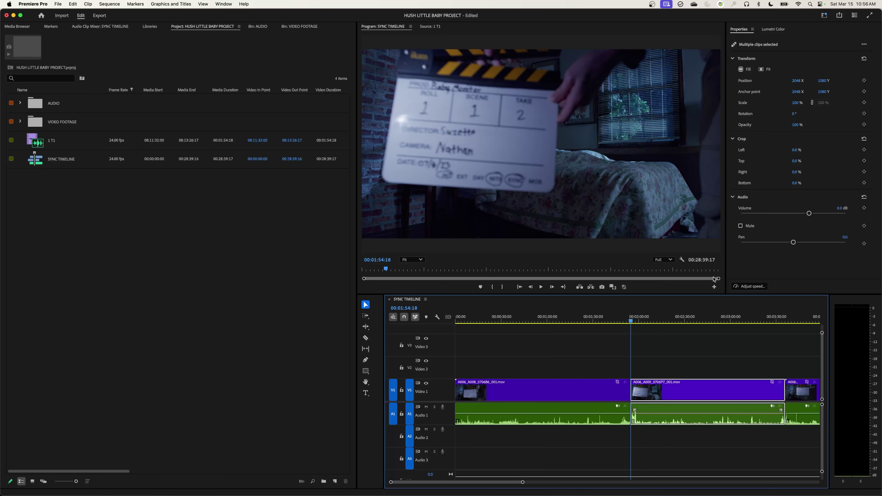
right_click(668, 384)
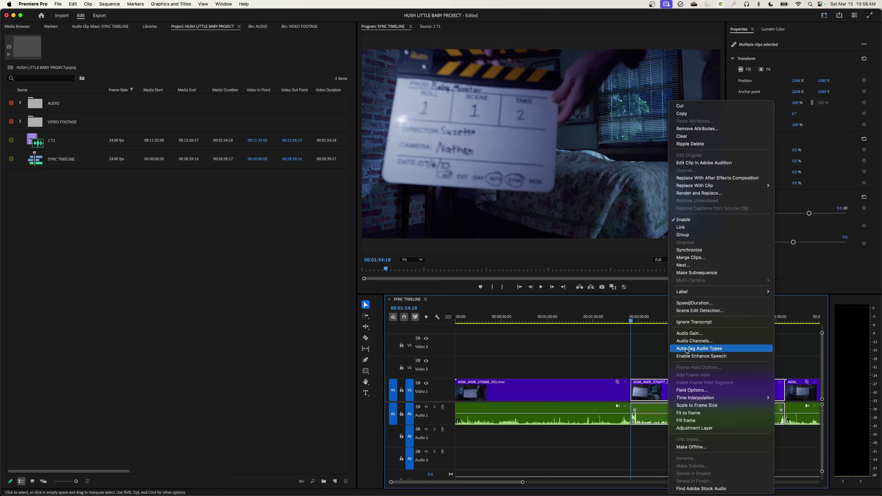
click(690, 258)
text(1 T2)
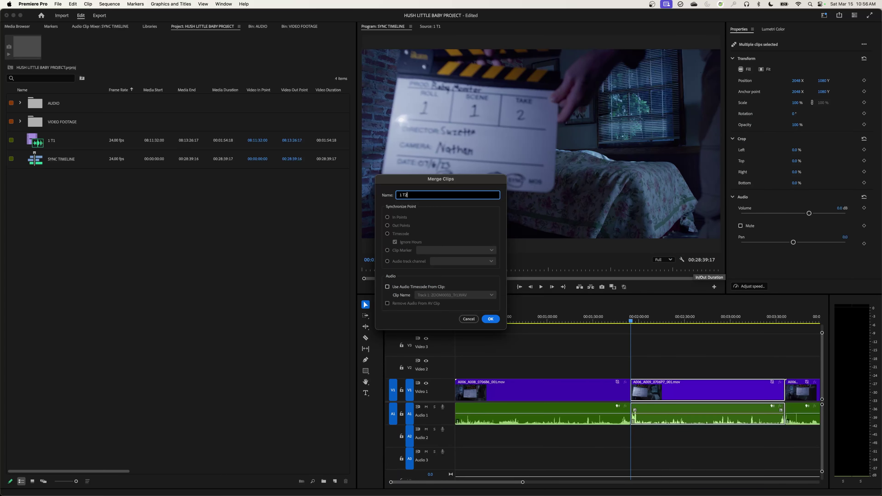
key(Return)
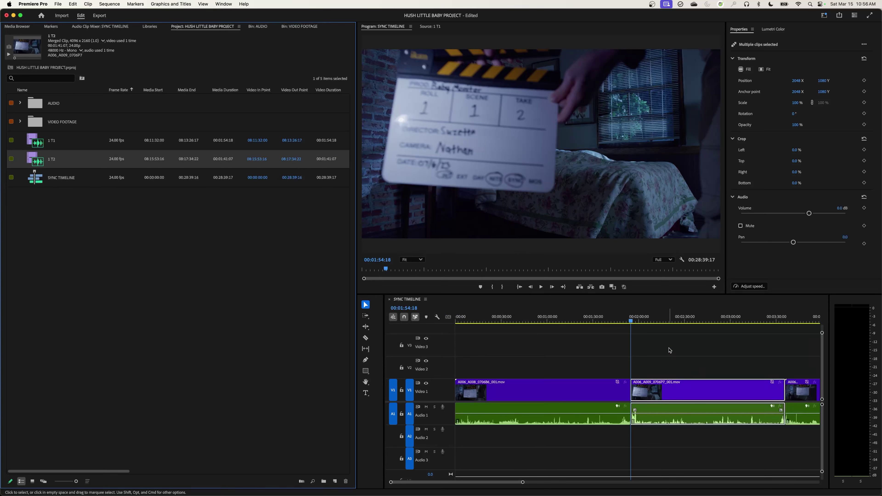
Move the playhead to the start of scene 1 take 3 and select its video and audio clips.
click(633, 308)
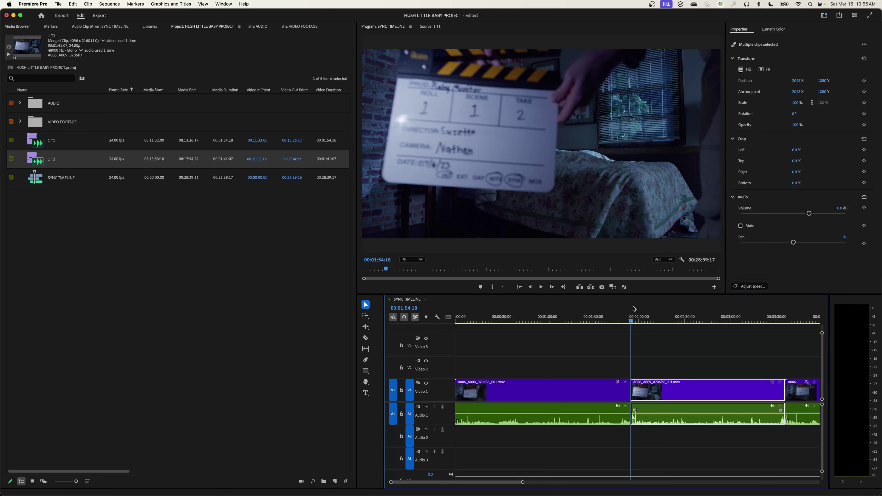
key(Down)
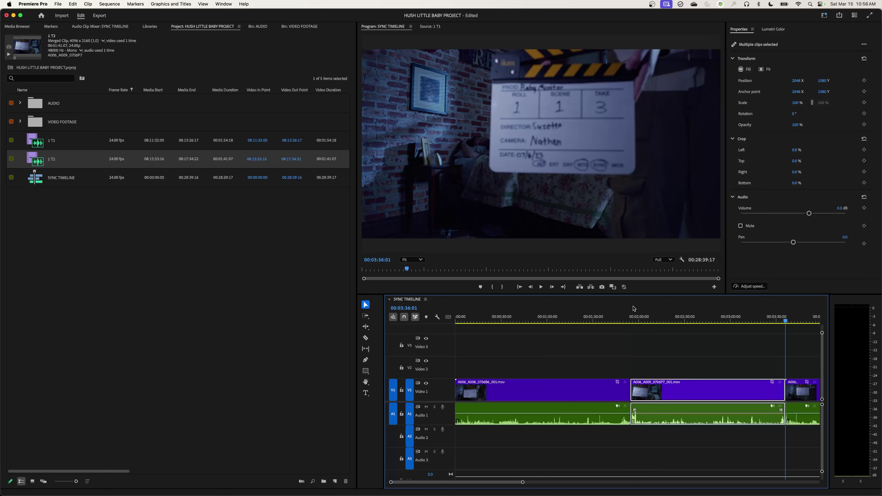
key(d)
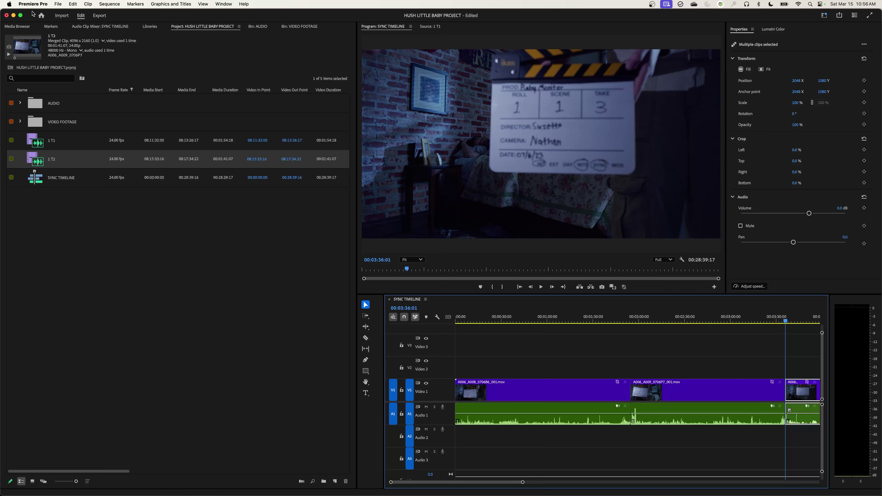
Assign the custom keyboard shortcut Option+Command+G to the Merge Clips command and save the shortcut settings.
click(35, 4)
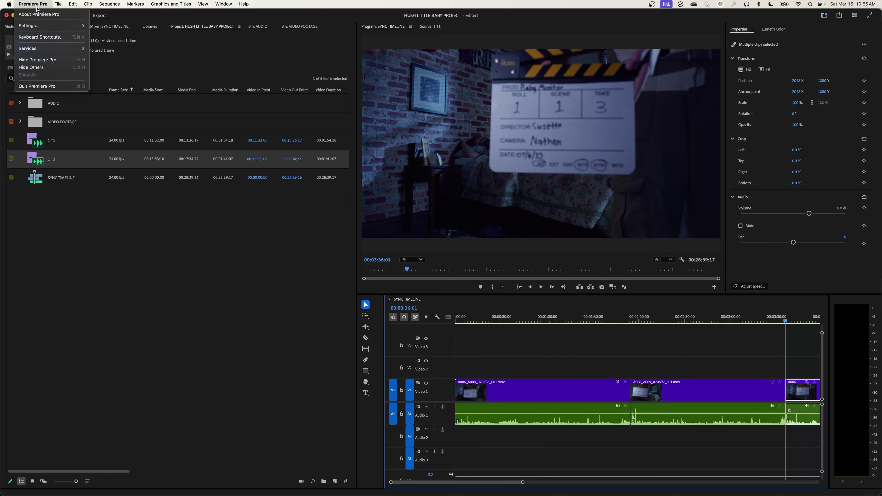
click(48, 37)
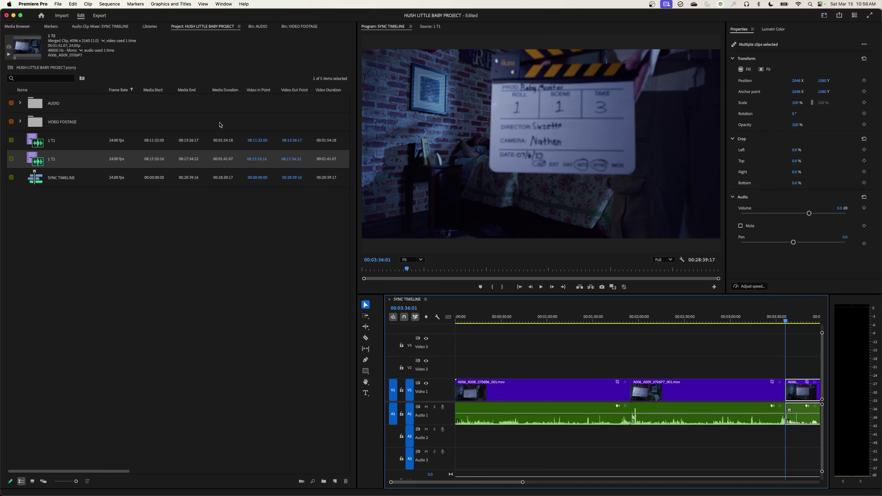
text(merge)
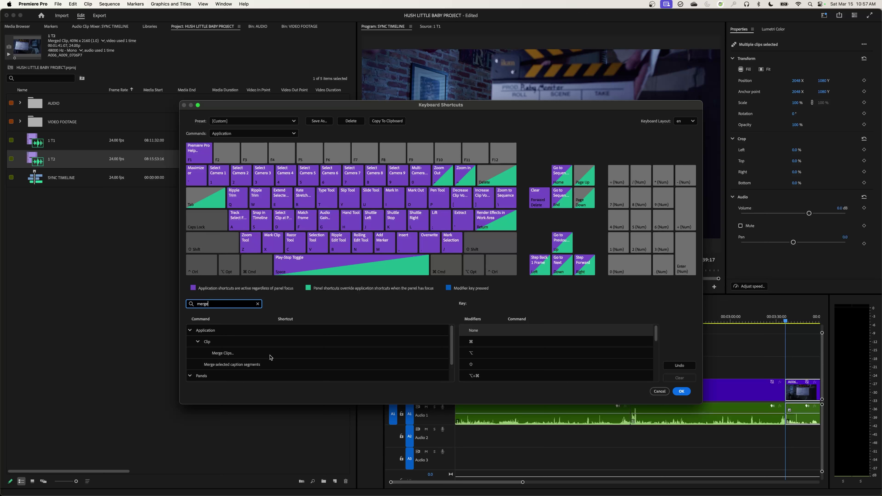
click(222, 356)
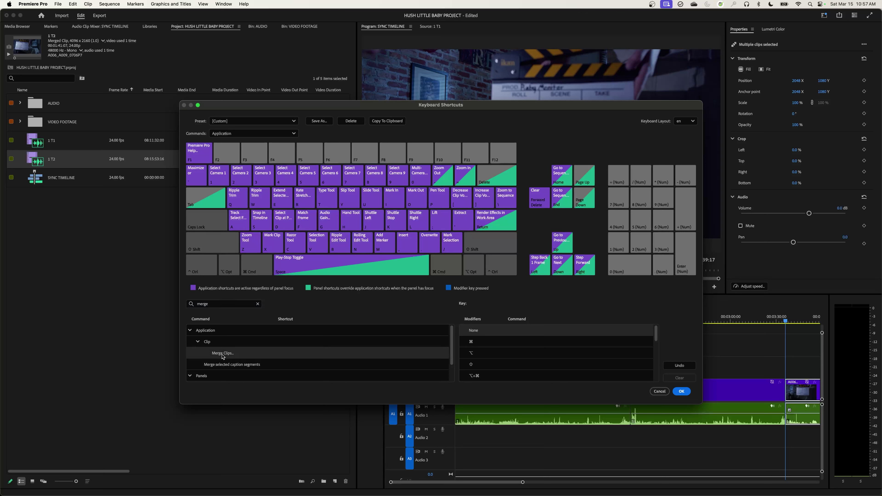
click(284, 356)
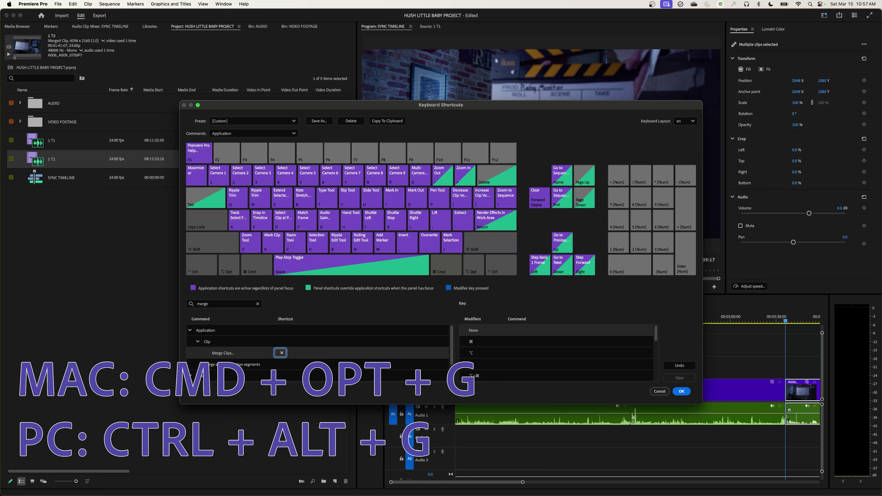
key(super)
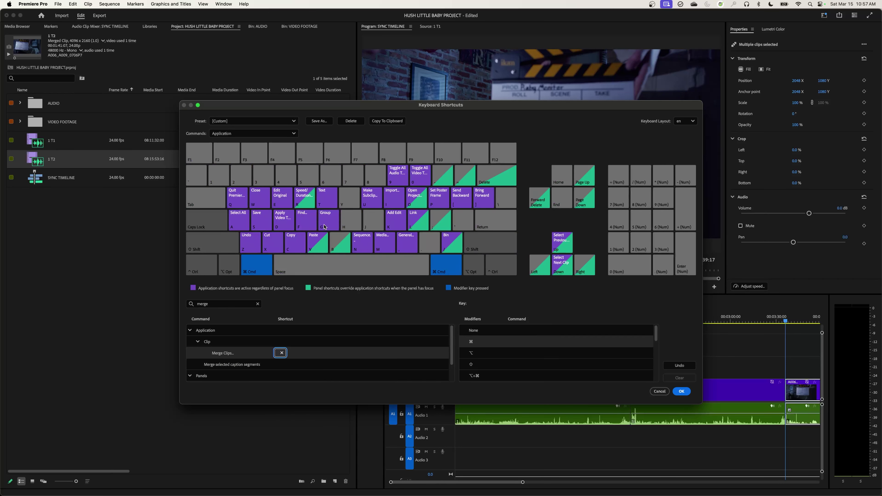
key(super+alt)
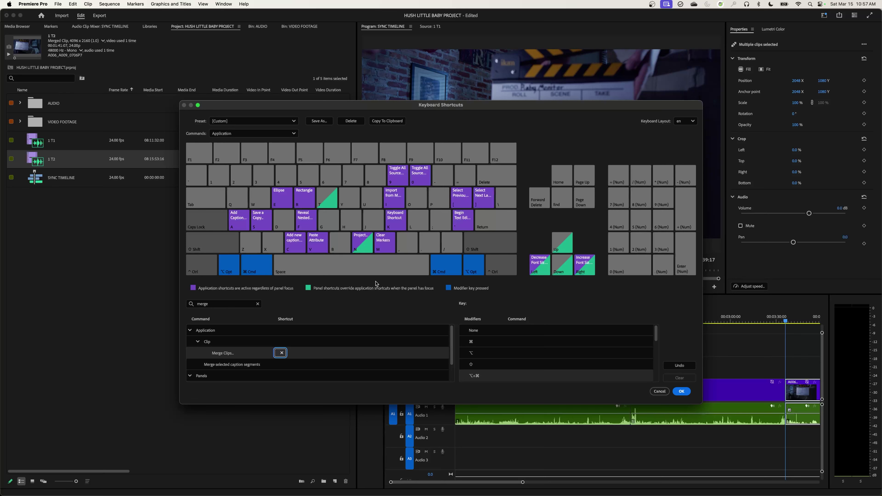
key(alt+super+g)
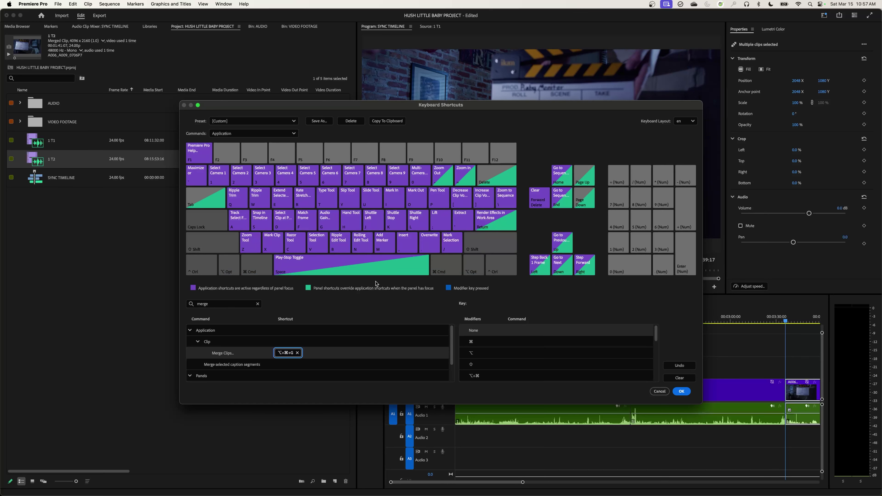
key(alt+super)
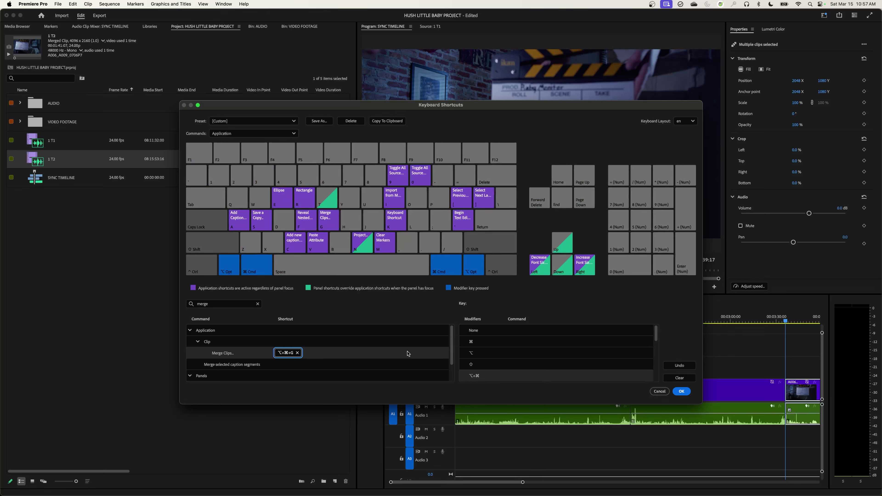
click(681, 391)
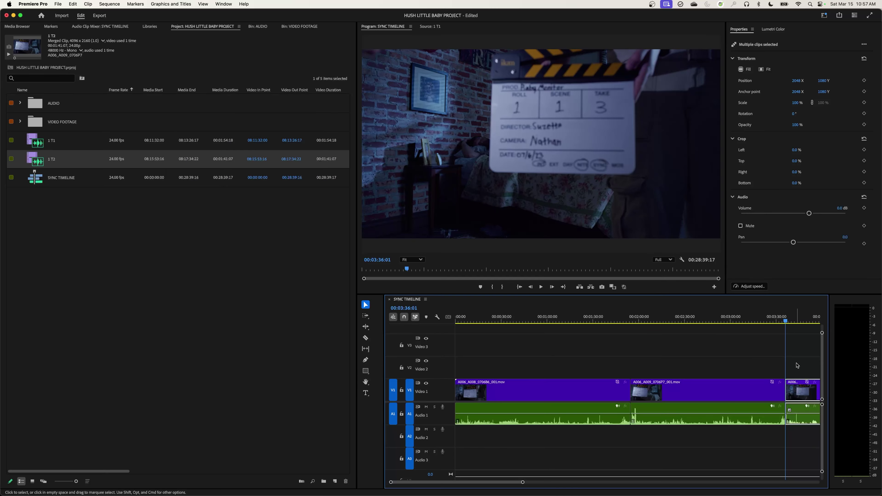
Merge the selected scene 1 take 3 video and audio clips into a merged clip named 1 T3.
key(alt+g)
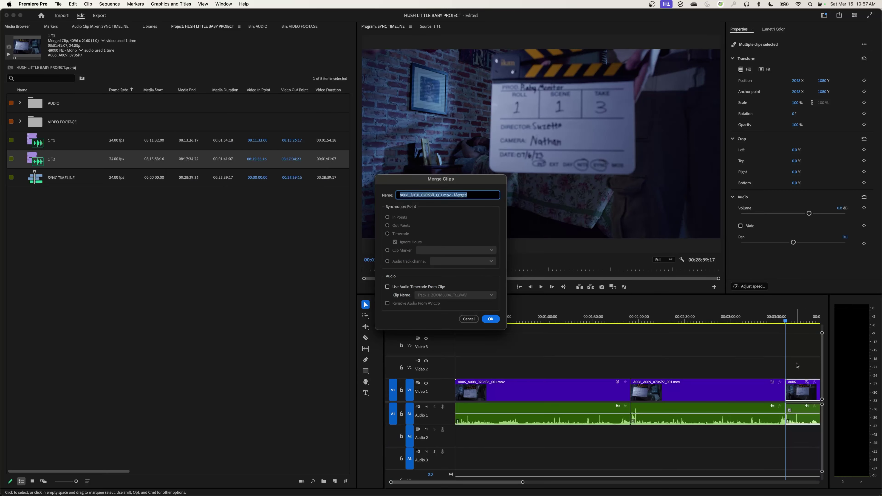
text(1 T3)
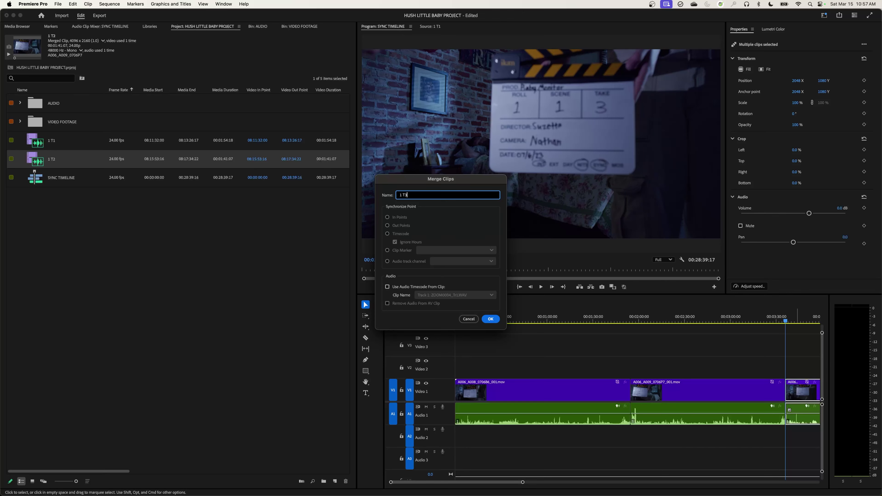
key(Return)
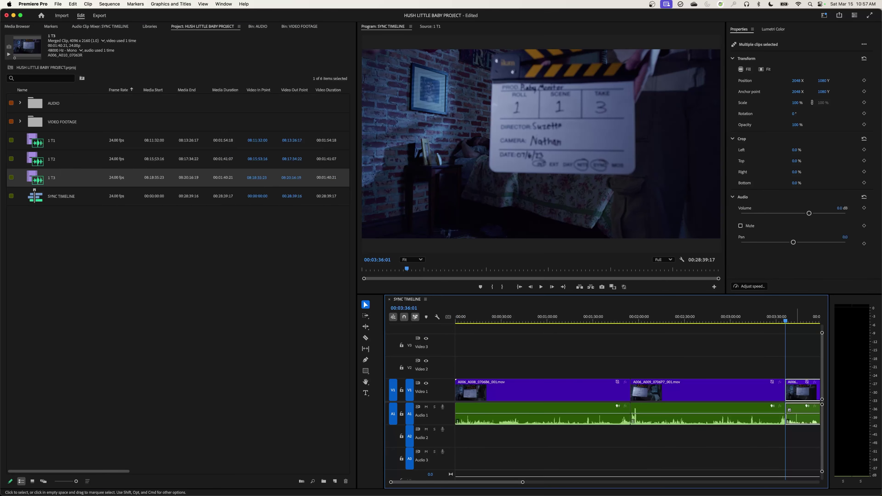
Select the scene 1A take 1 video and audio clips and merge them into a merged clip named 1A T1.
key(Down)
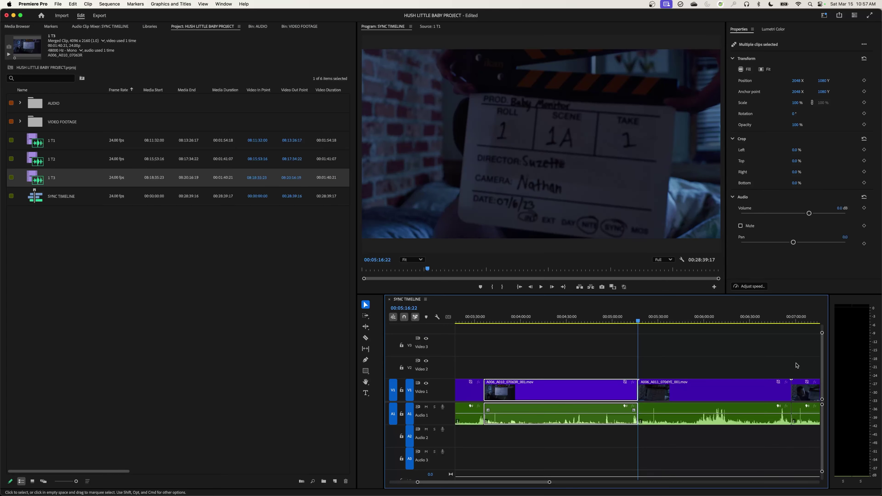
key(d)
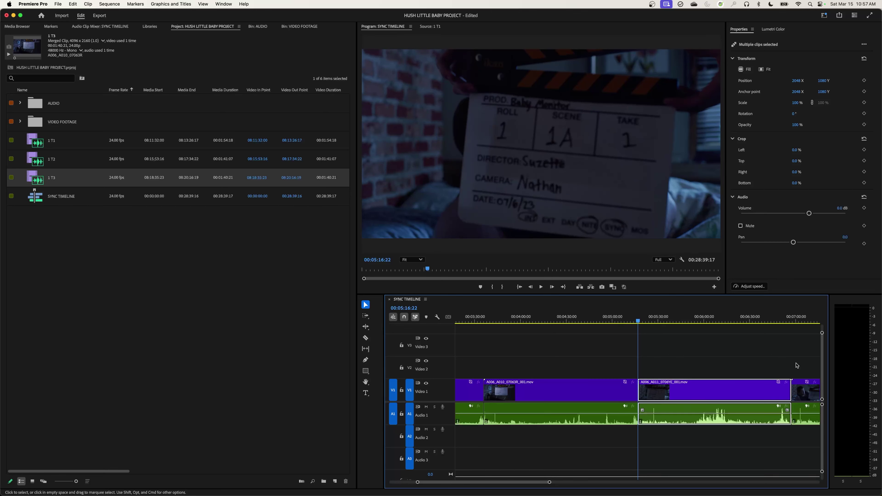
text(m)
text(1A T1)
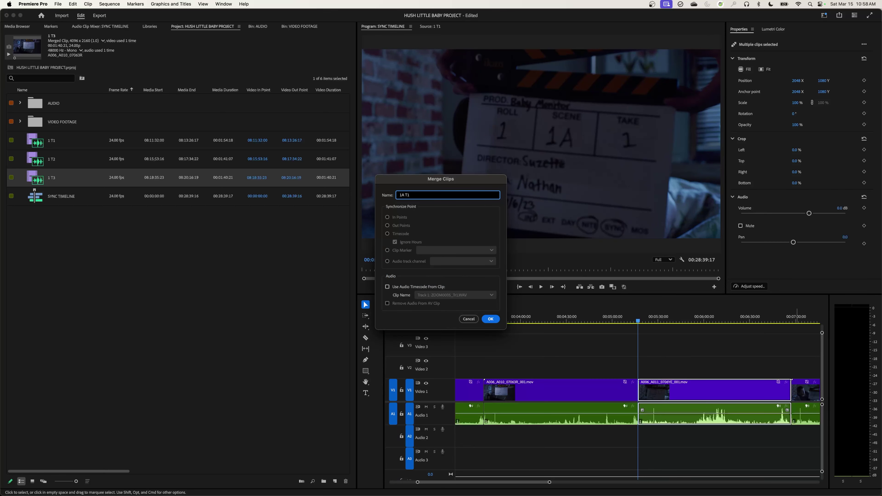
key(Return)
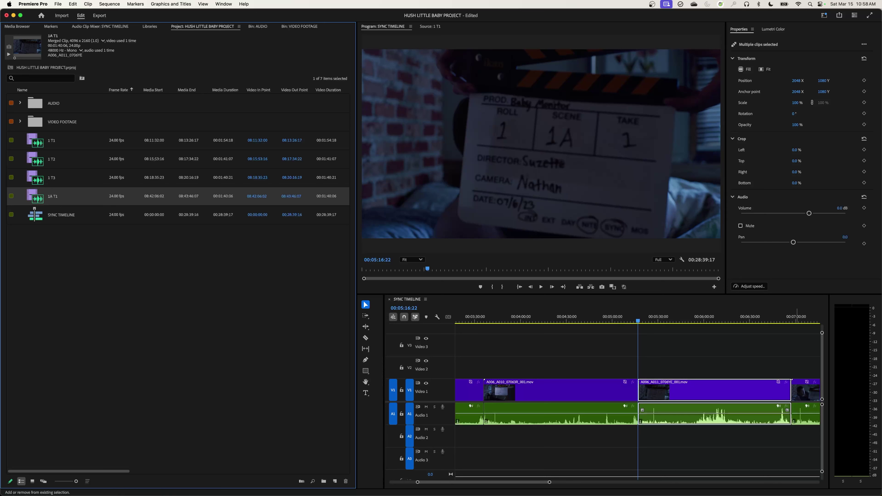
Select the scene 1A take 2 video and audio clips and merge them into a merged clip named 1A T2.
key(shift+3)
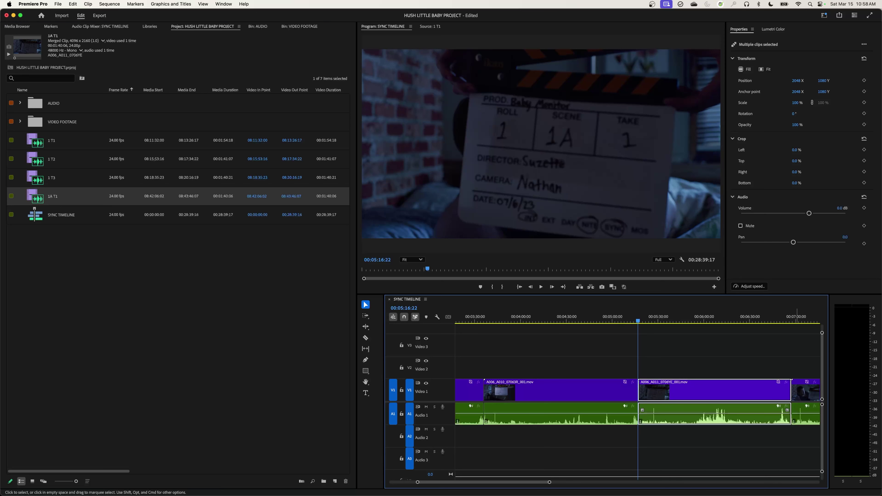
key(Down)
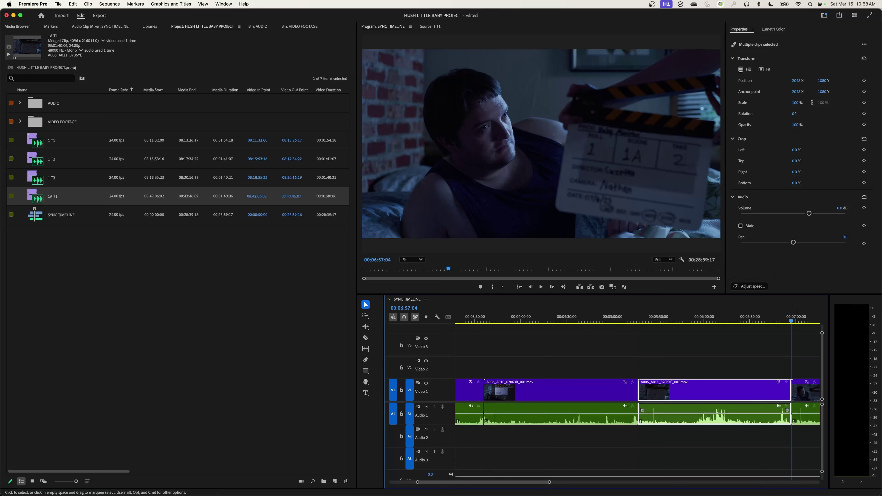
key(d)
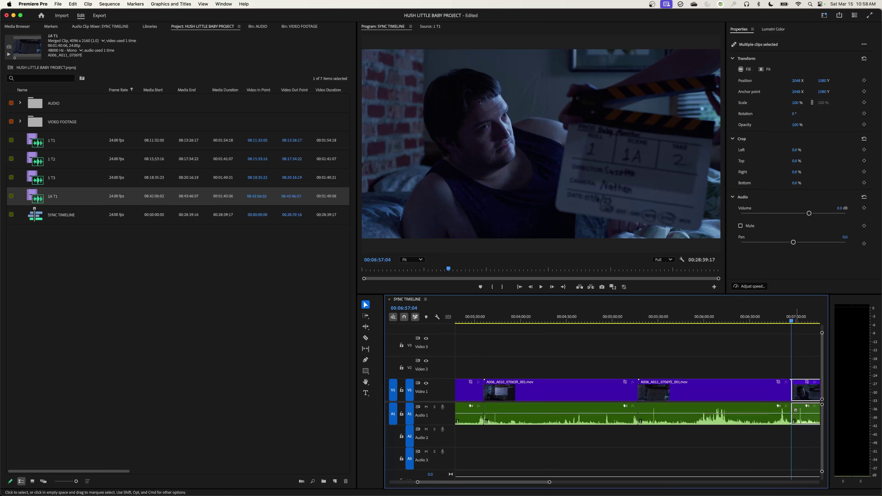
key(ctrl+m)
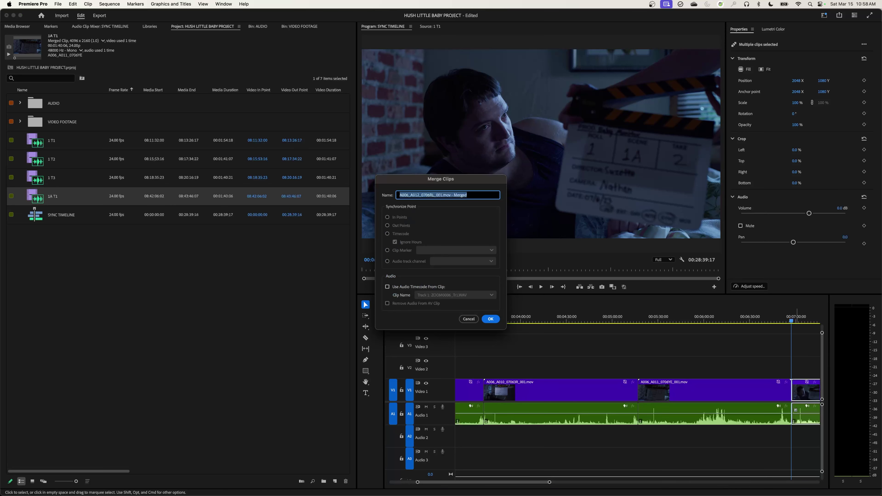
text(1A T2)
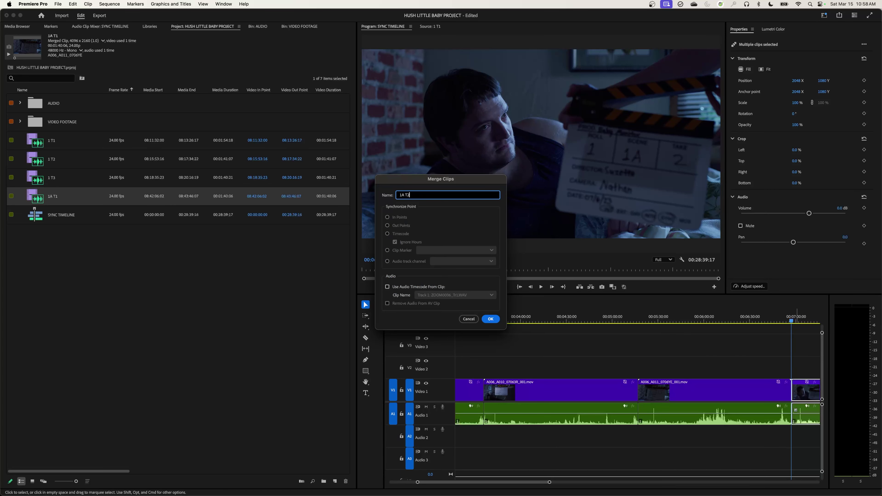
key(Return)
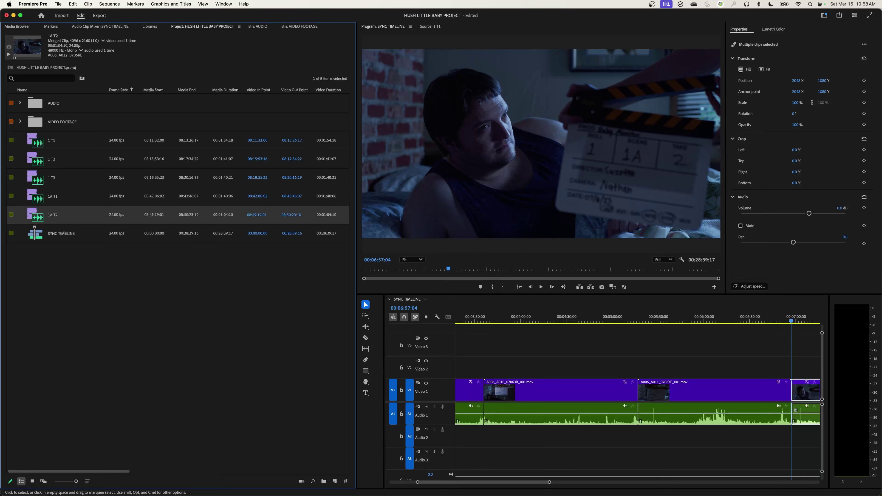
Try moving the scene 1G take 2 video and audio clips further along the sequence, and undo the move.
key(backslash)
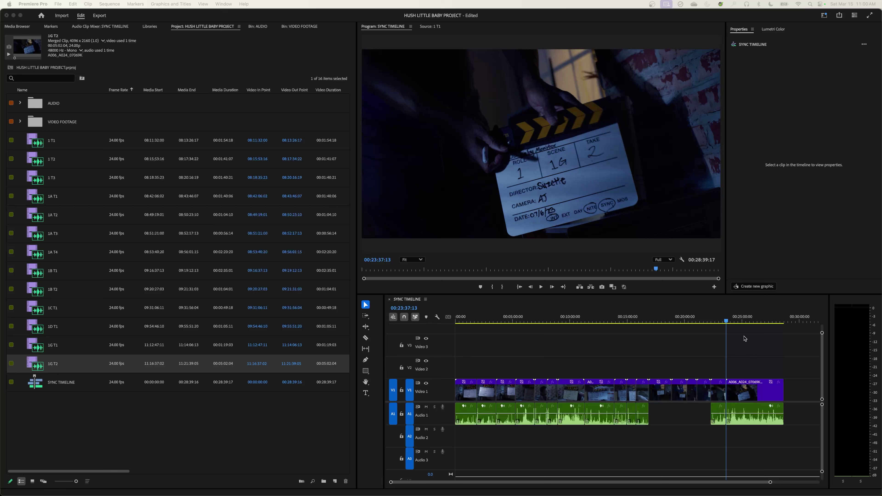
drag(756, 355, 780, 424)
drag(751, 389, 772, 390)
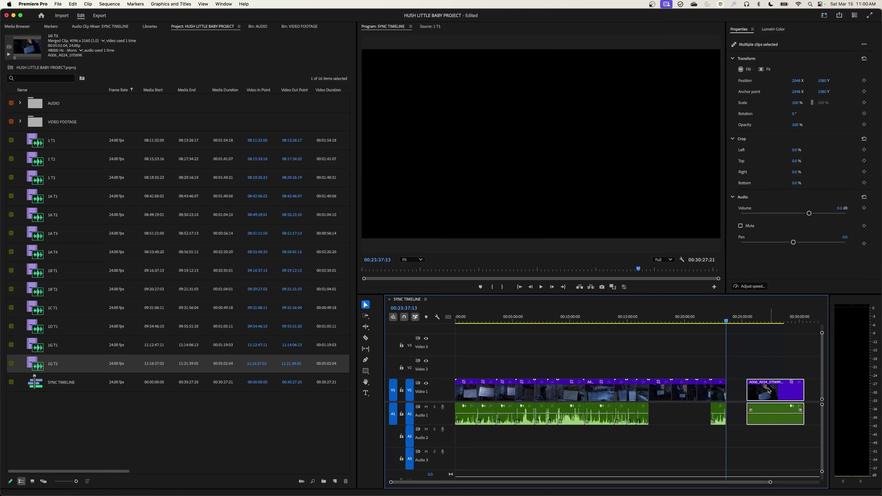
key(super+z)
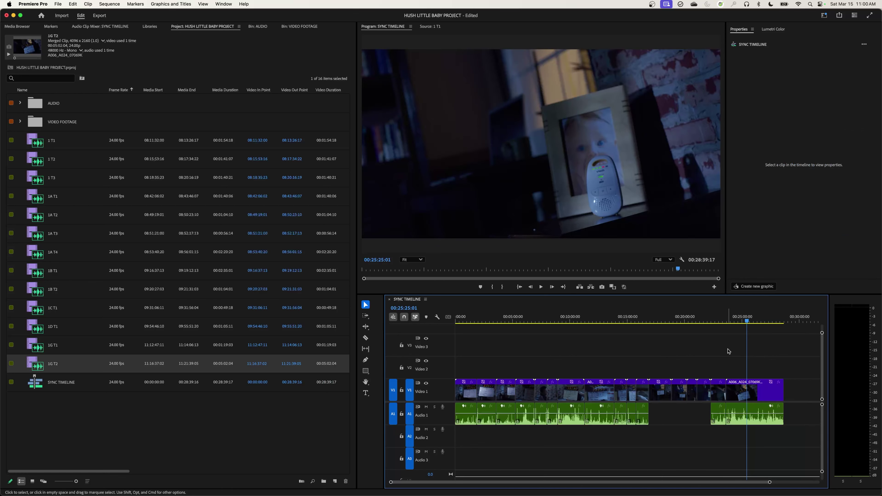
Play the opening of the scene 1G take 2 clip to check its slate and the audio sync at the clap.
key(Up)
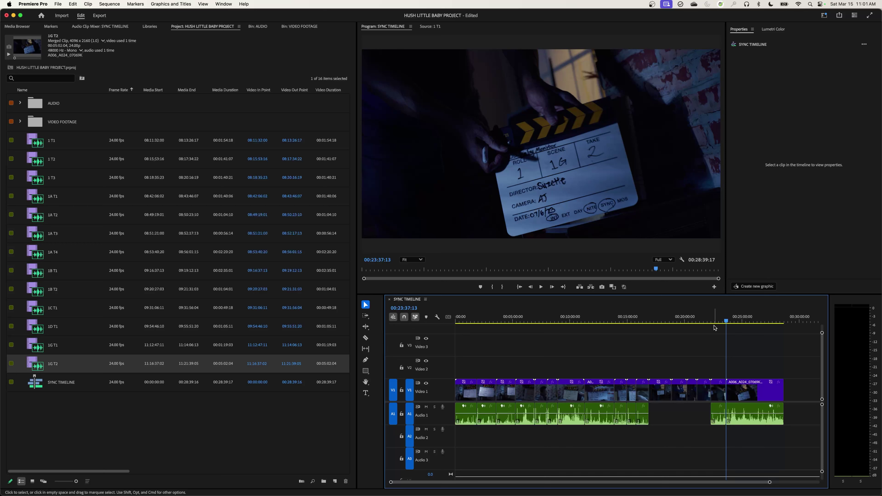
key(space)
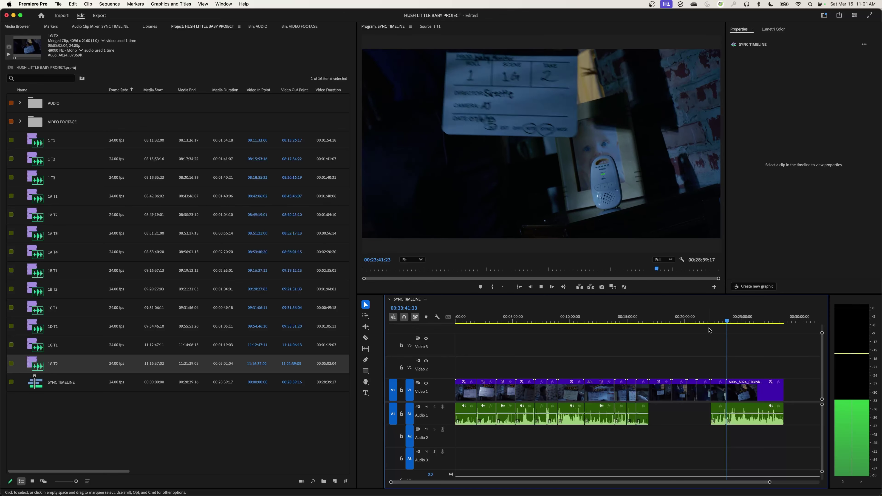
key(space)
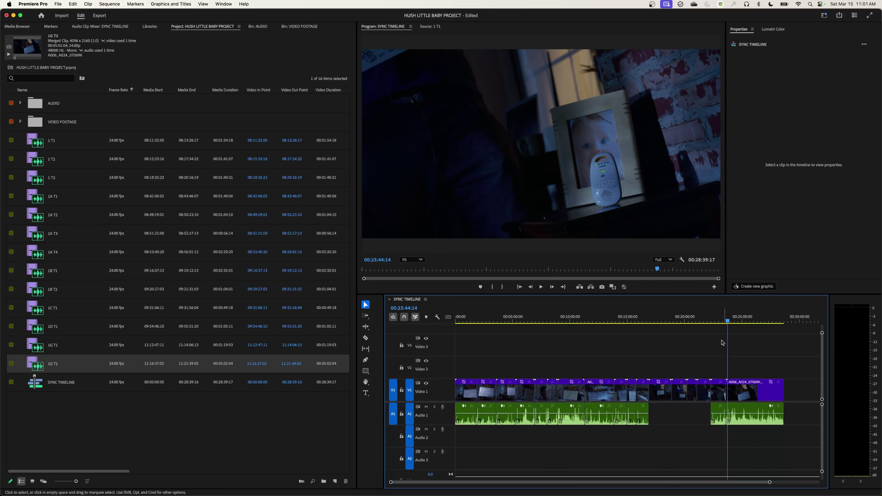
key(=)
key(=)
key(=)
key(=)
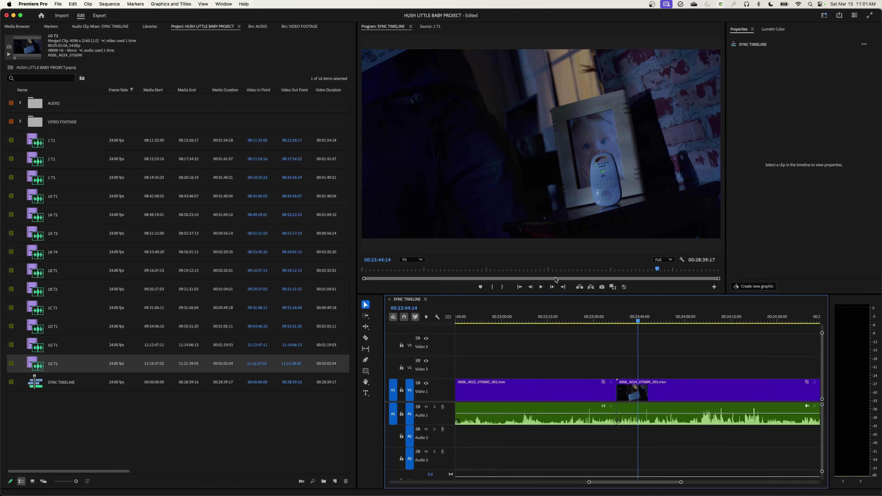
key(space)
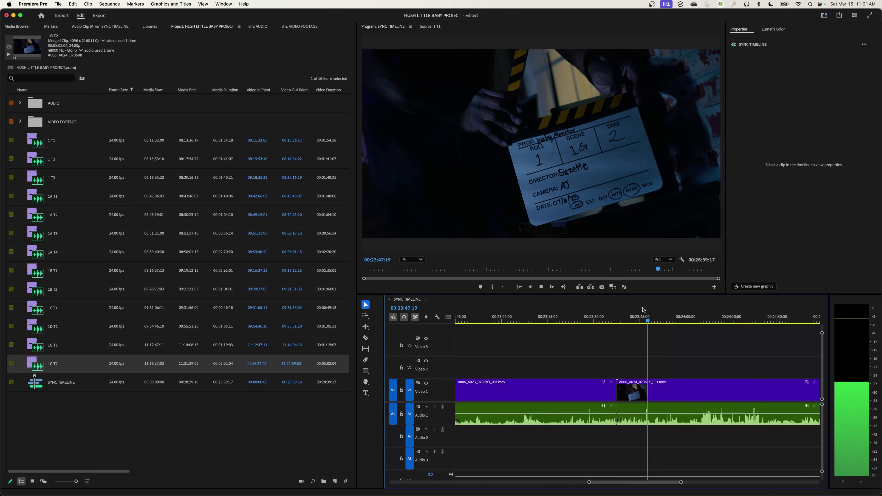
key(space)
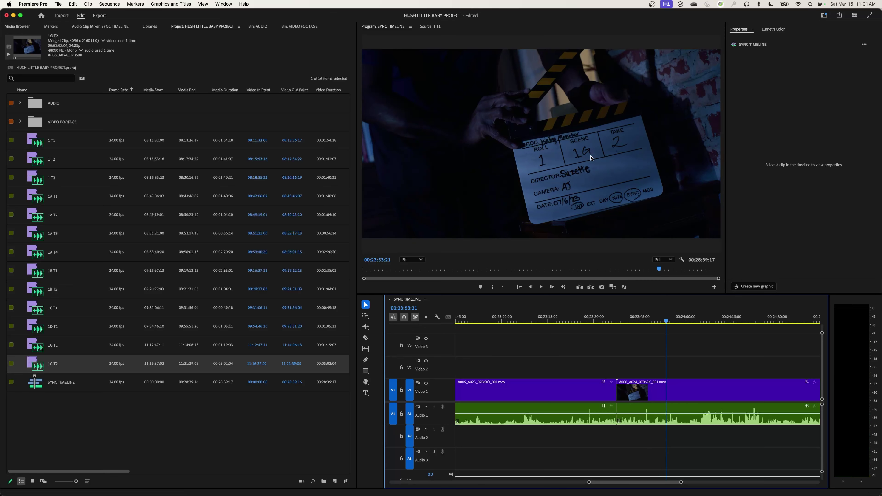
key(space)
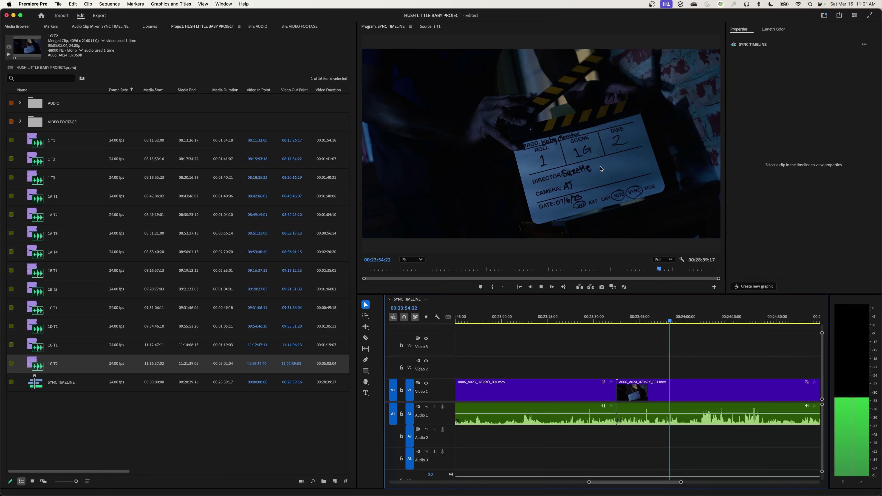
key(space)
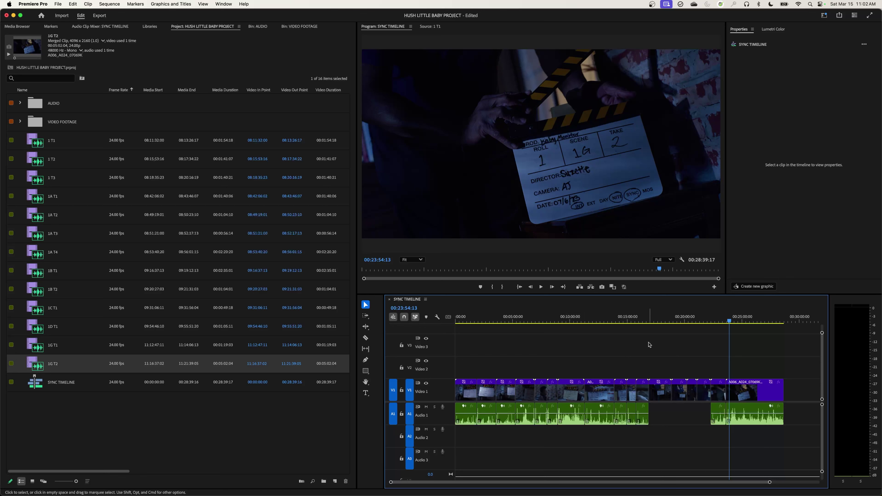
Make a subclip named 1E T1 in the project from the scene 1E take 1 video-only clip in the sequence.
click(640, 322)
click(649, 321)
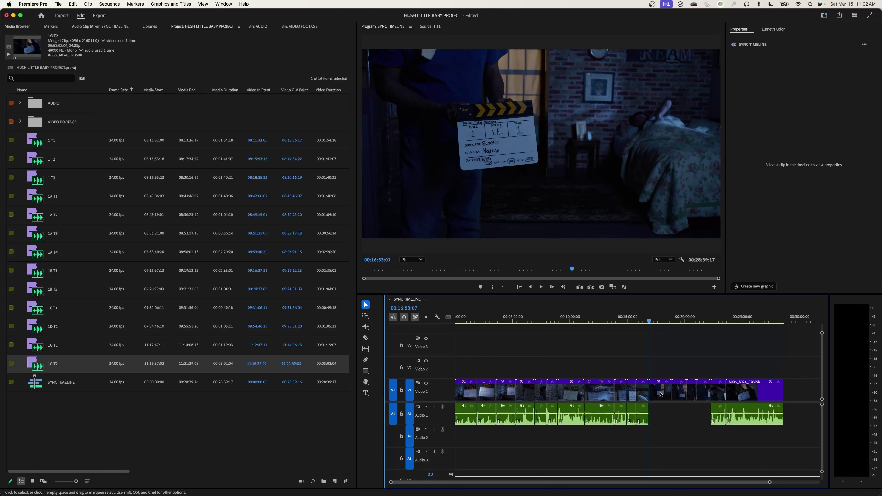
drag(661, 395, 128, 413)
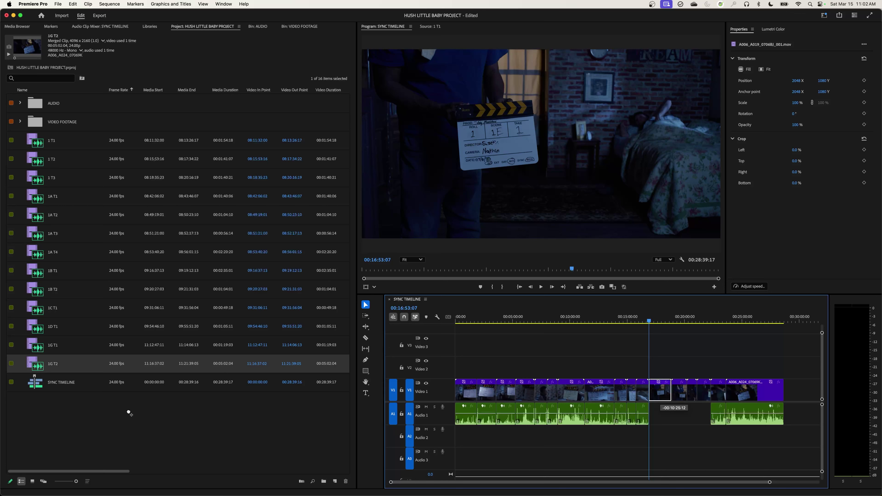
drag(129, 414, 128, 413)
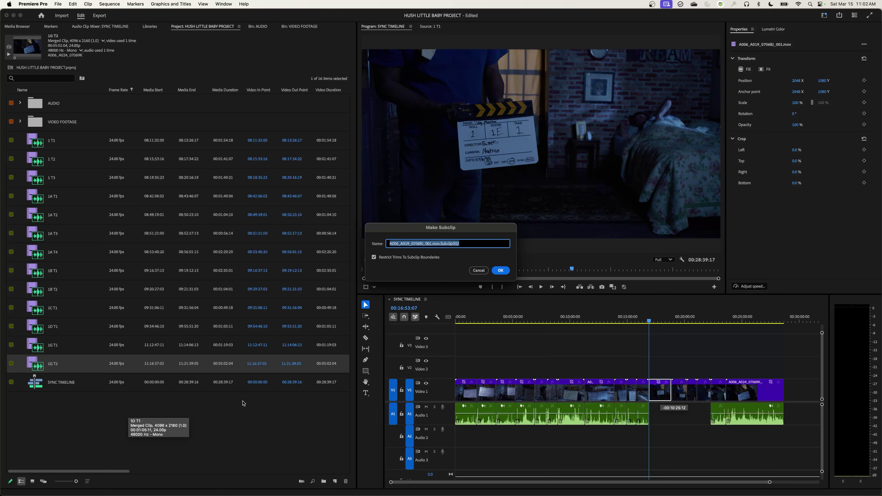
text(1E T1)
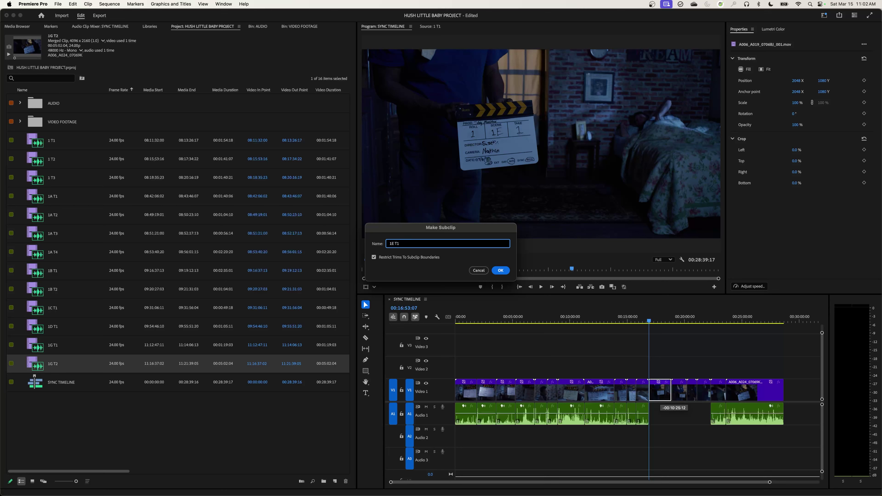
key(Return)
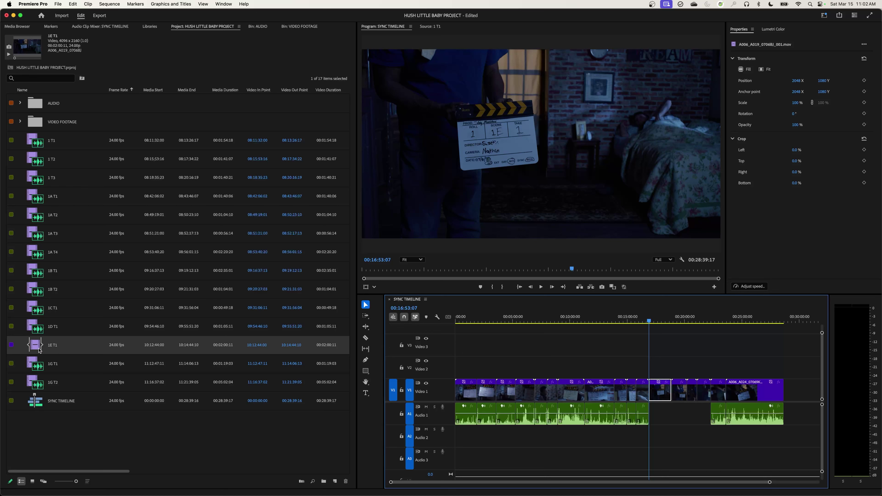
Make a subclip named 1E T2 in the project from the scene 1E take 2 video-only clip.
key(Down)
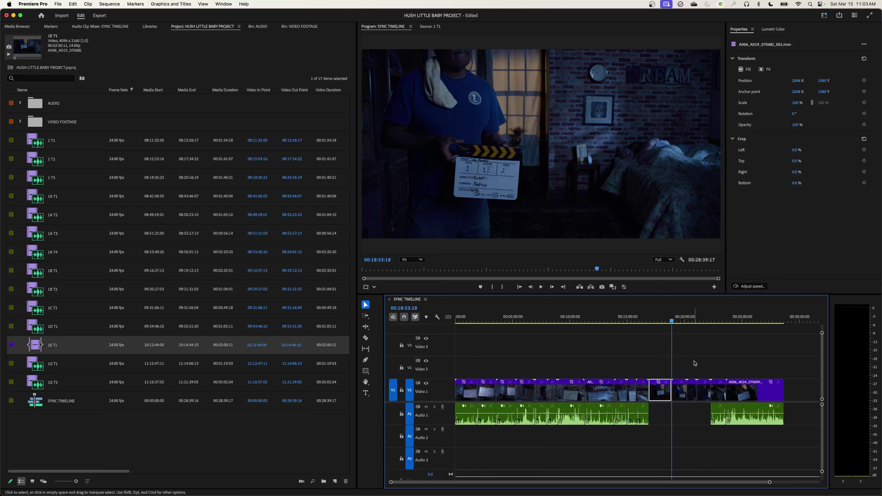
key(d)
drag(676, 400, 163, 431)
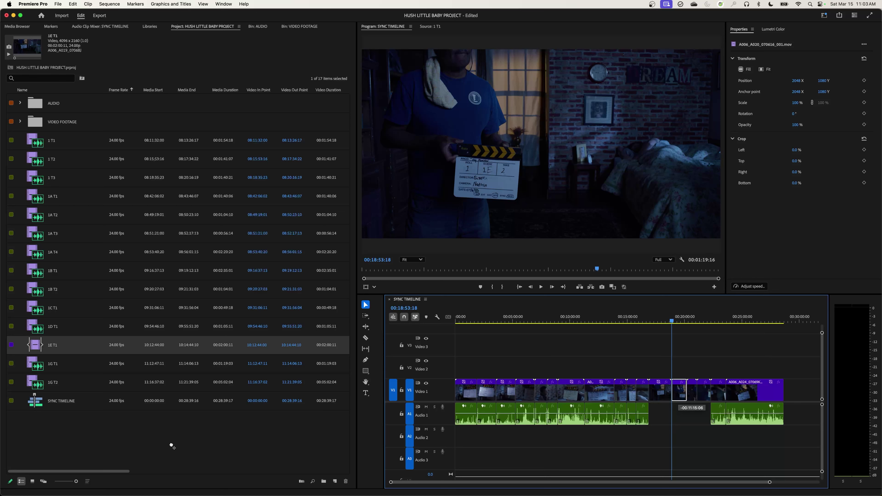
key(super+u)
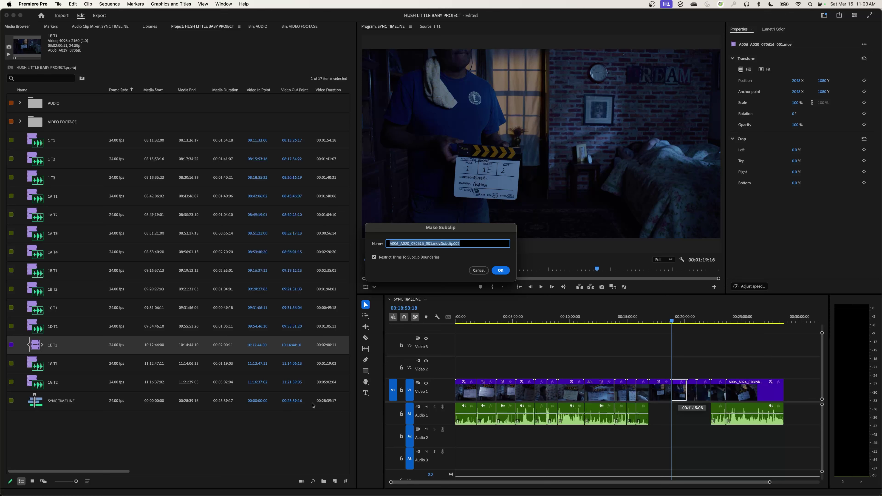
text(1E T2)
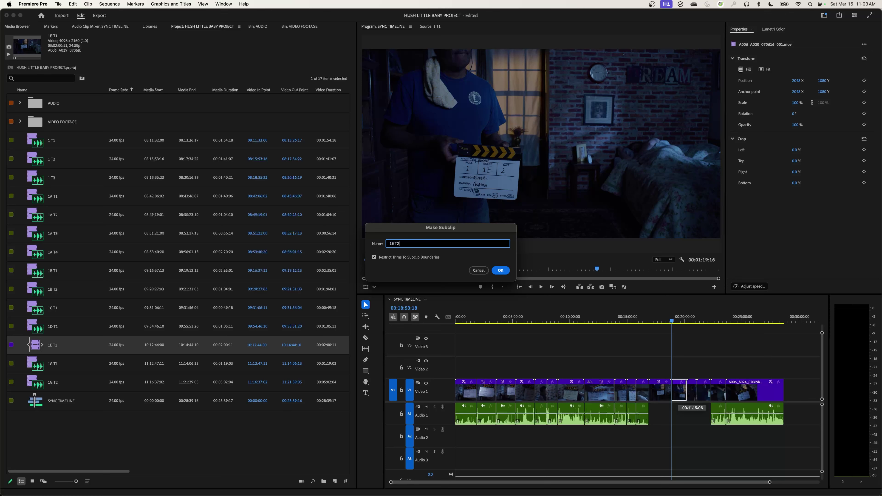
key(Return)
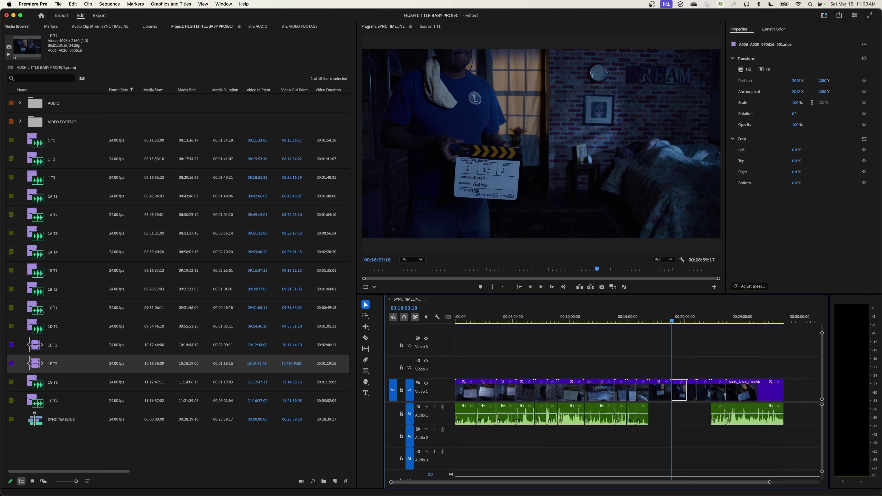
Make a subclip named 1E T3 in the project from the scene 1E take 3 video-only clip.
key(Down)
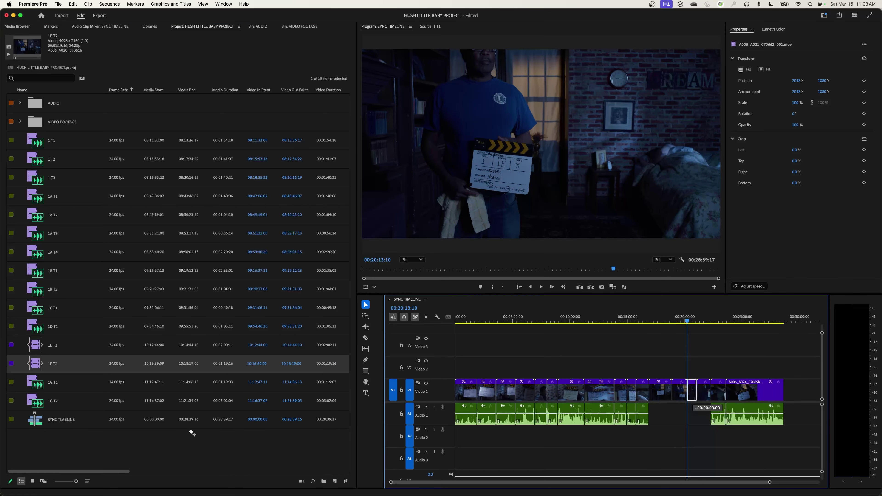
key(cmd+u)
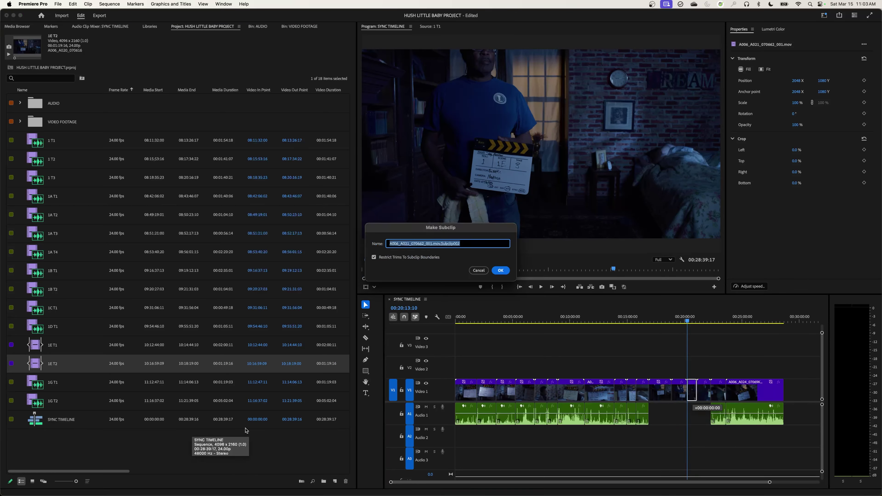
text(1)
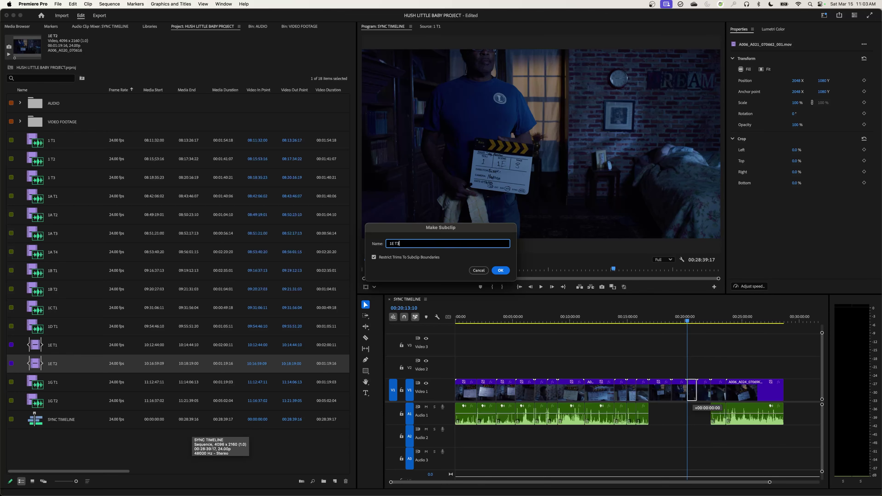
text(E T3)
key(Return)
Make a subclip named 1F T1 in the project from the scene 1F take 1 video-only clip.
key(Down)
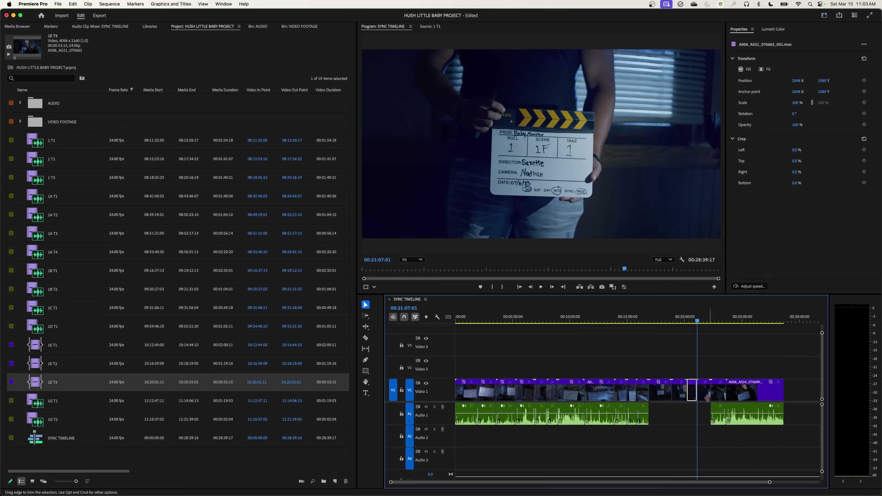
drag(704, 395, 93, 409)
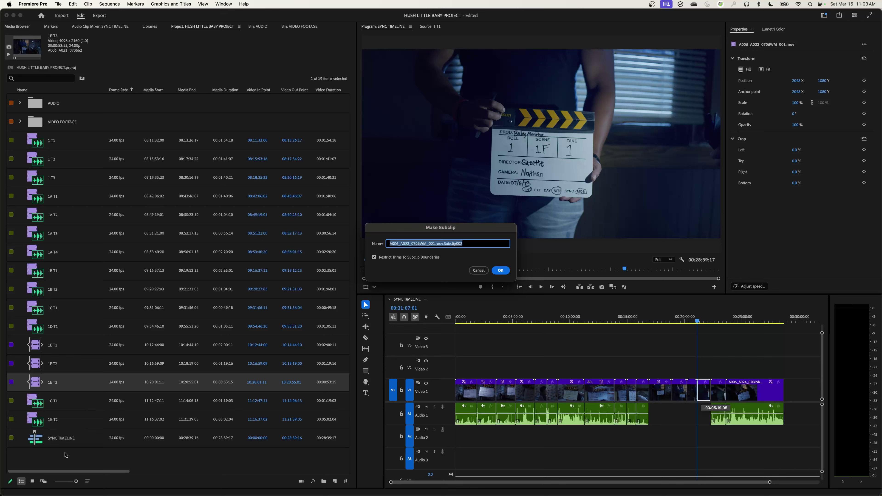
text(1F T1)
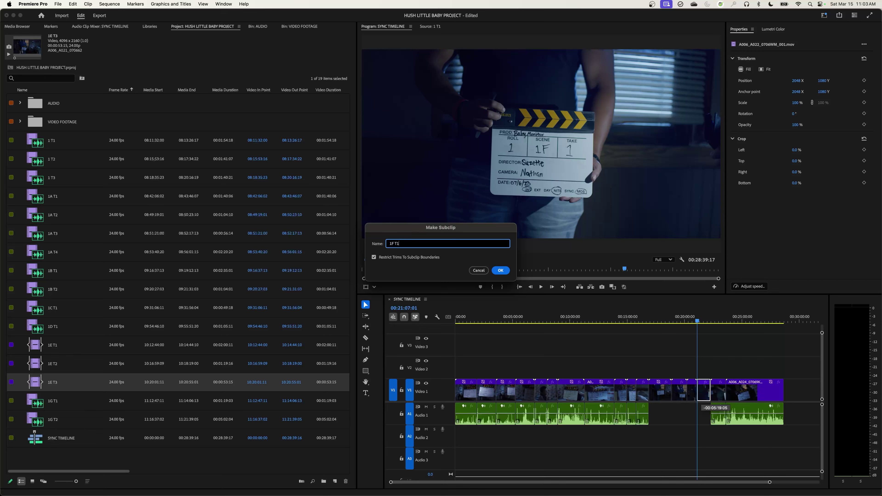
key(Return)
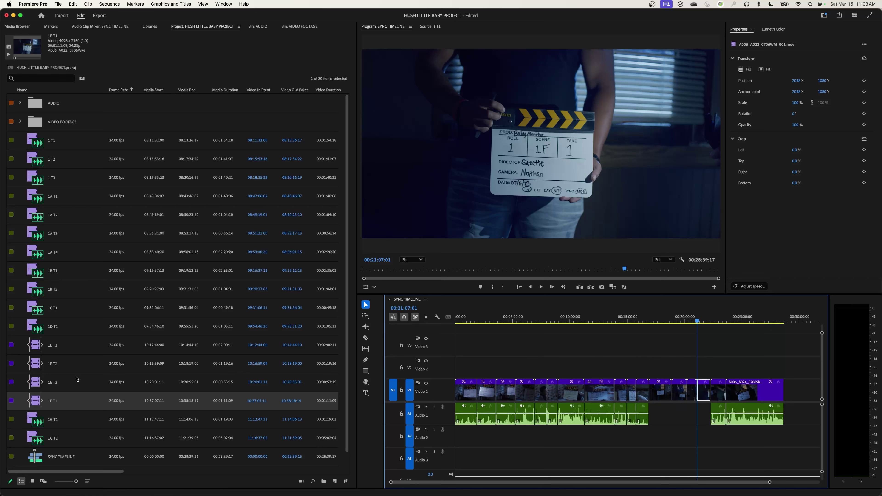
Gather all merged clips and subclips from 1 T1 through 1G T2 into a new bin named SCENE 01 and collapse it.
click(34, 143)
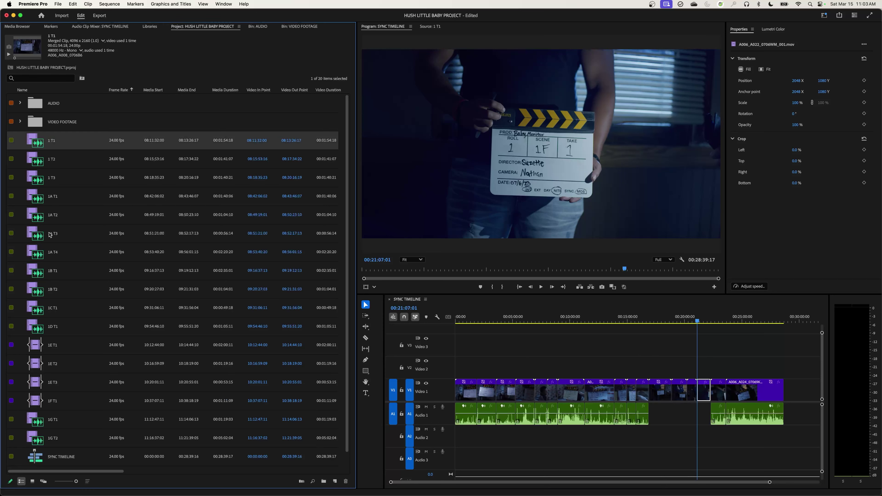
shift+click(39, 437)
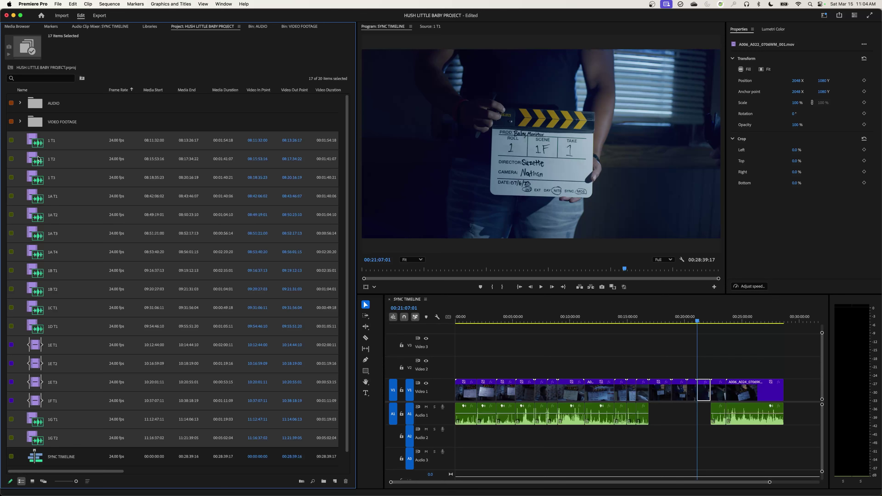
click(41, 144)
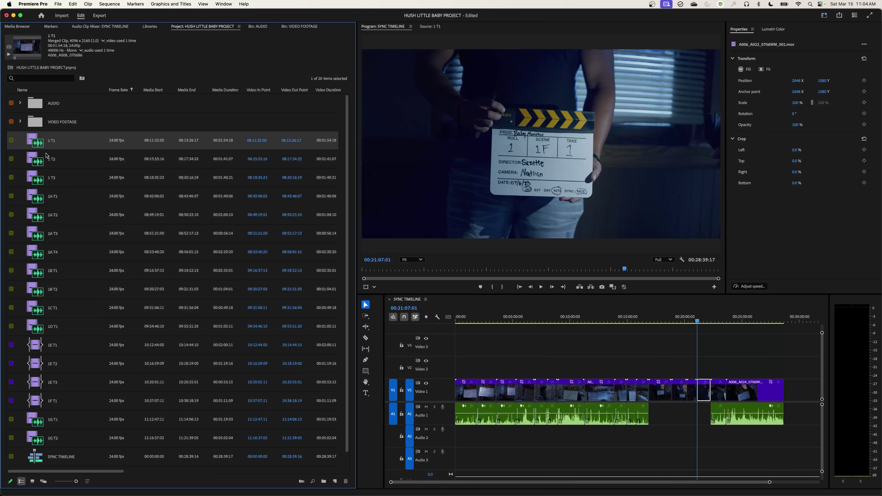
shift+click(40, 440)
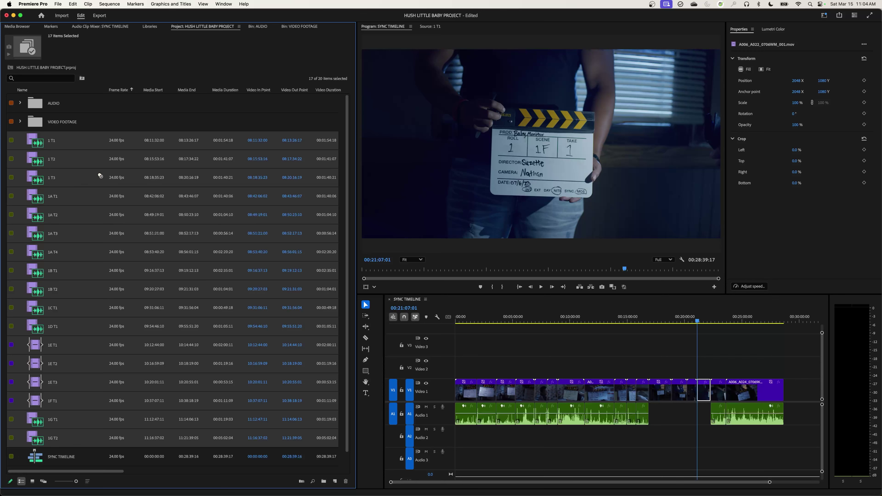
click(324, 481)
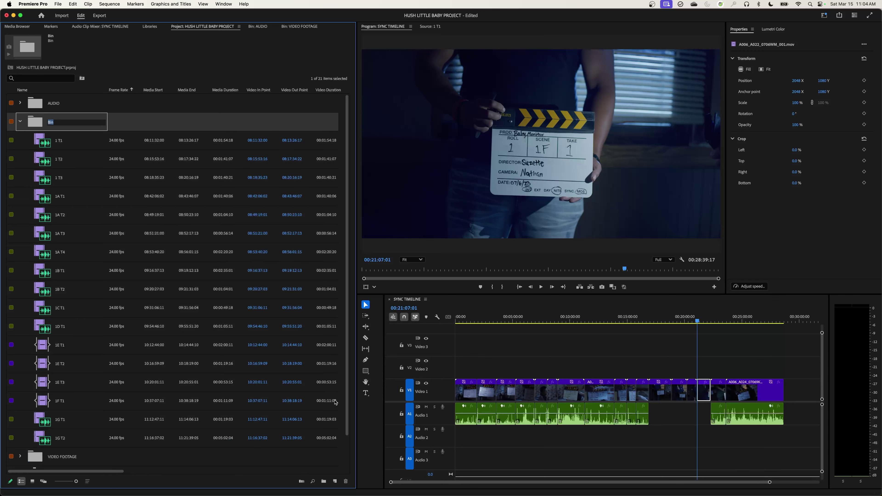
text(SYNCED F)
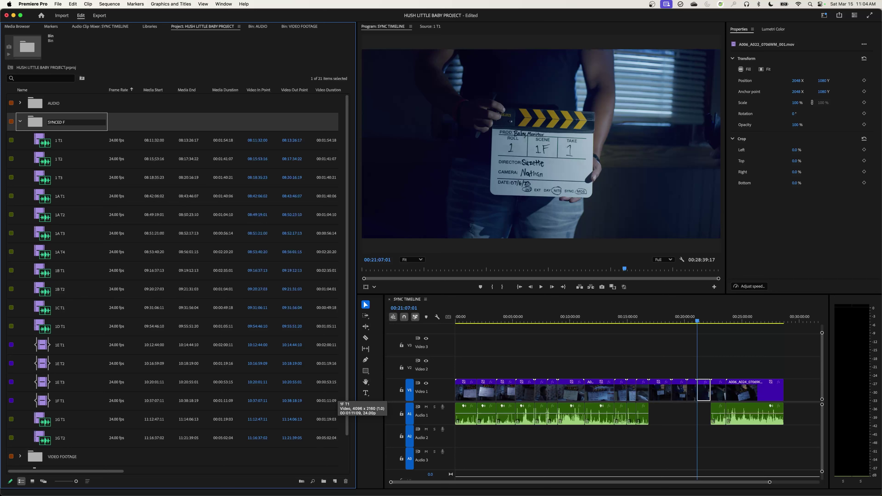
key(BackSpace)
key(BackSpace)
key(BackSpace)
key(BackSpace)
key(BackSpace)
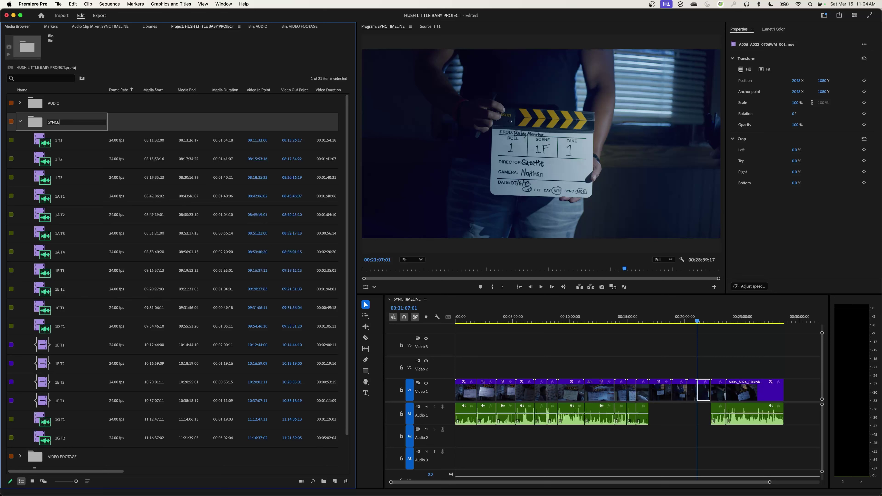
text(CENE 01)
click(21, 122)
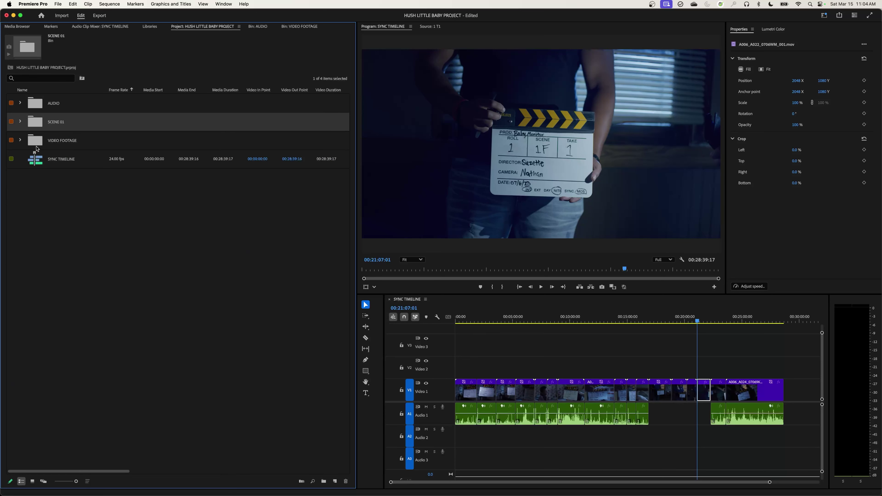
click(39, 108)
click(42, 141)
click(40, 161)
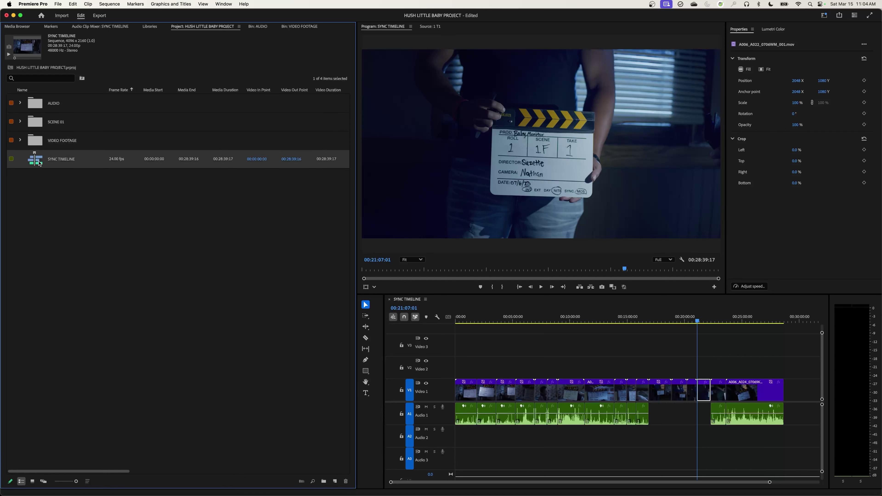
click(38, 141)
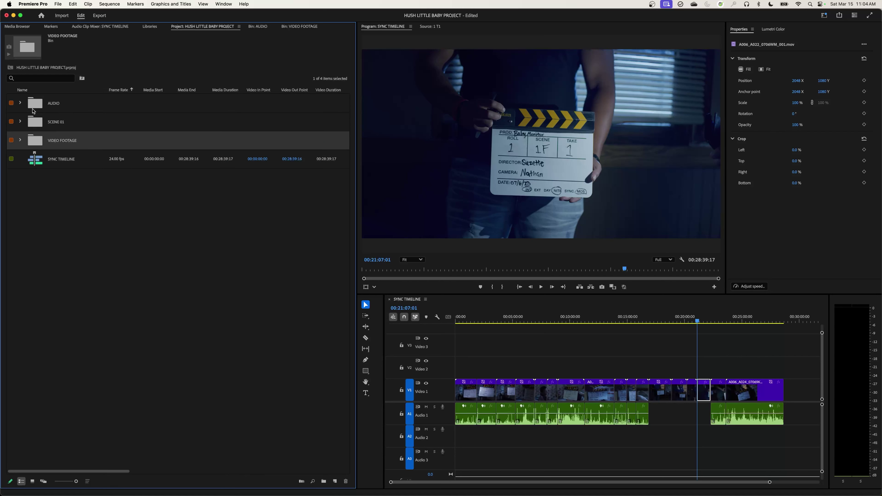
Move BABY MONITOR ROOMTONE.wav out of the AUDIO bin to the project's root level and collapse the bin.
click(20, 106)
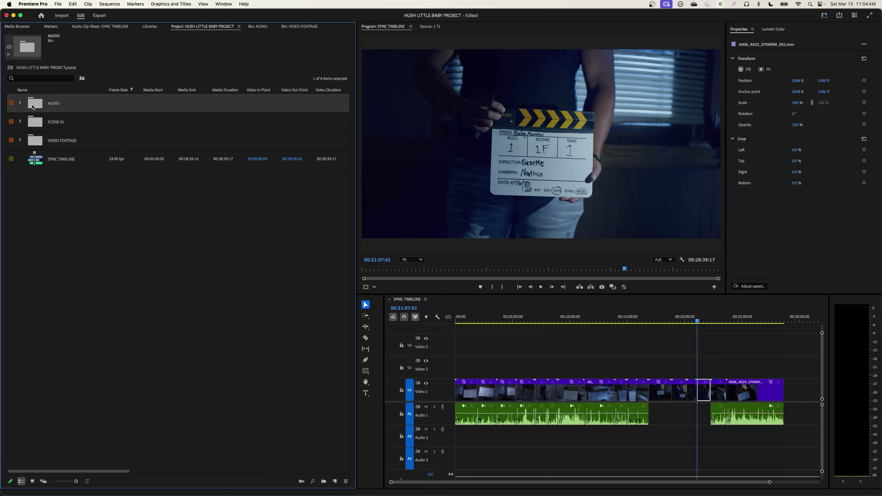
click(20, 103)
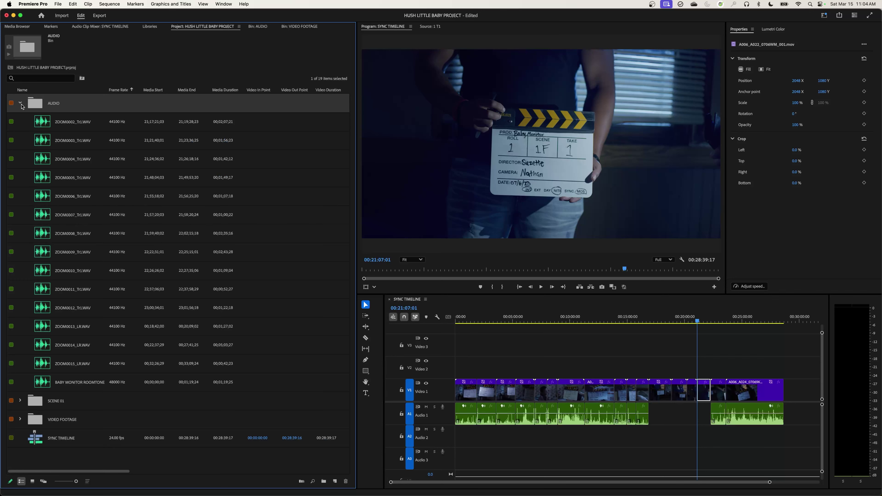
click(47, 383)
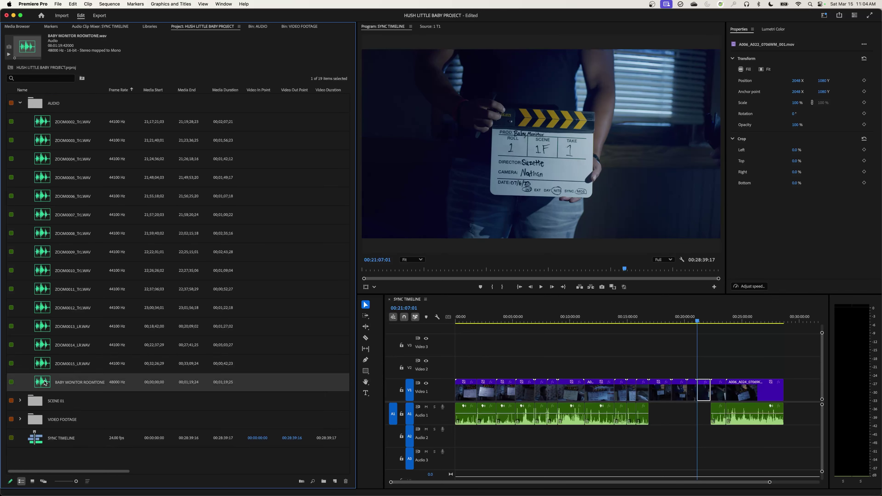
drag(46, 383, 66, 456)
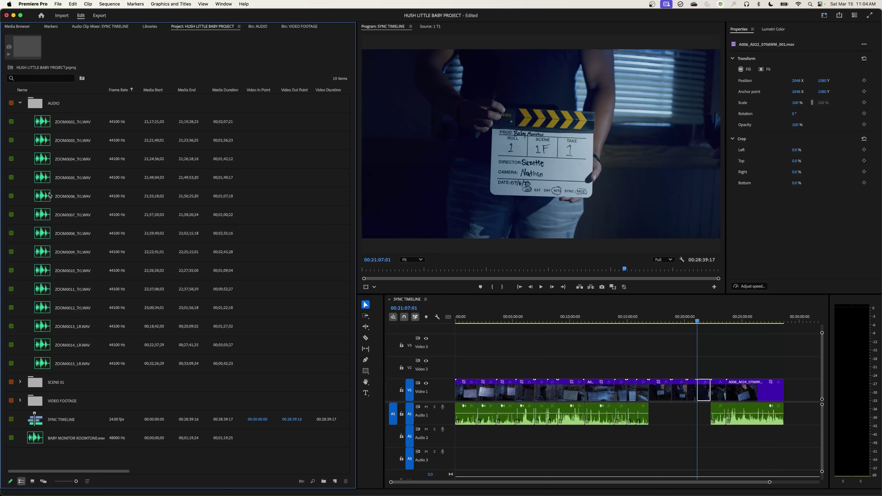
click(21, 103)
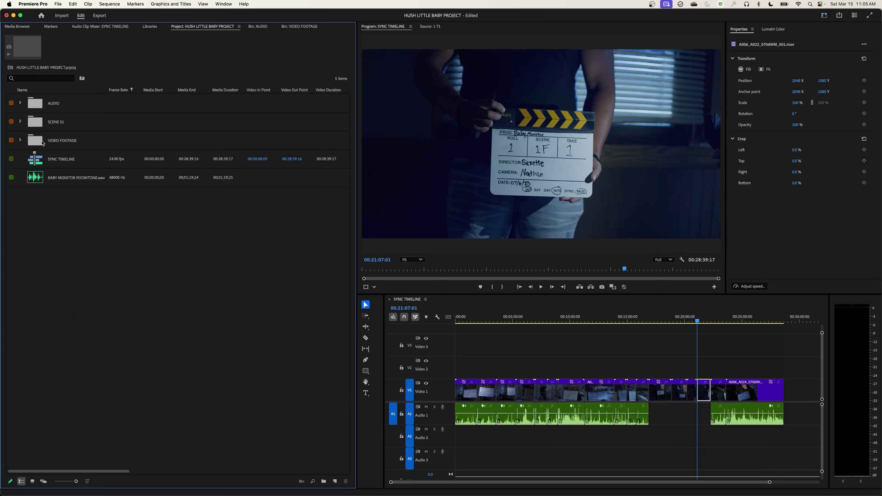
click(38, 106)
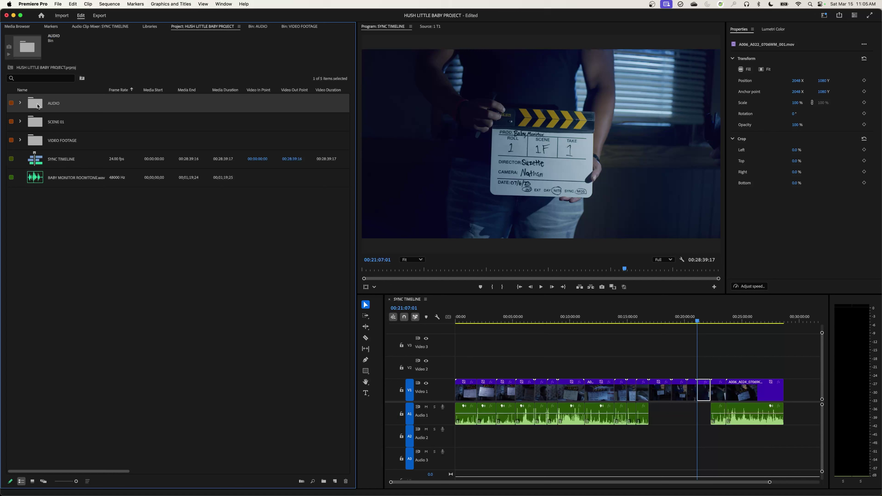
super+click(41, 143)
super+click(43, 159)
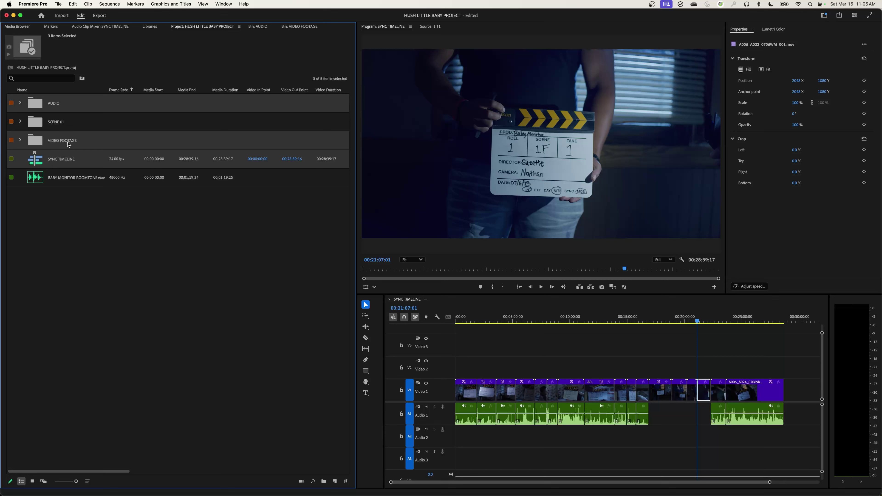
click(38, 122)
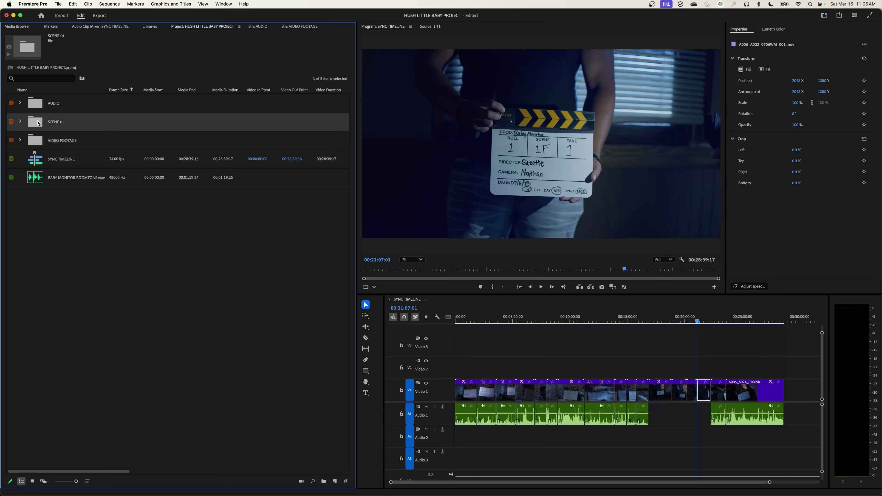
click(40, 180)
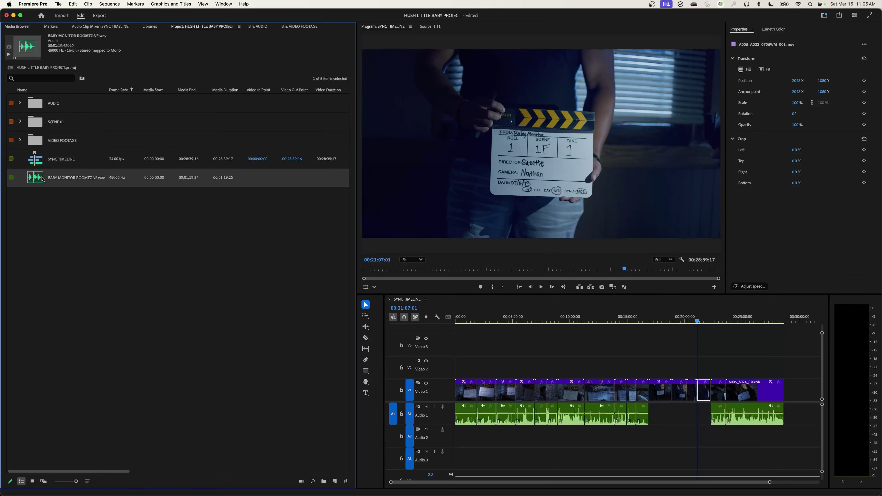
click(39, 160)
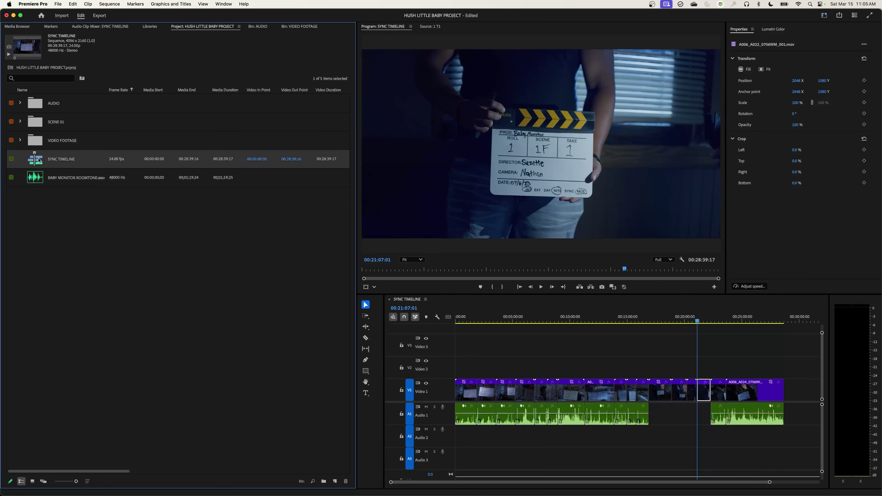
shift+click(40, 136)
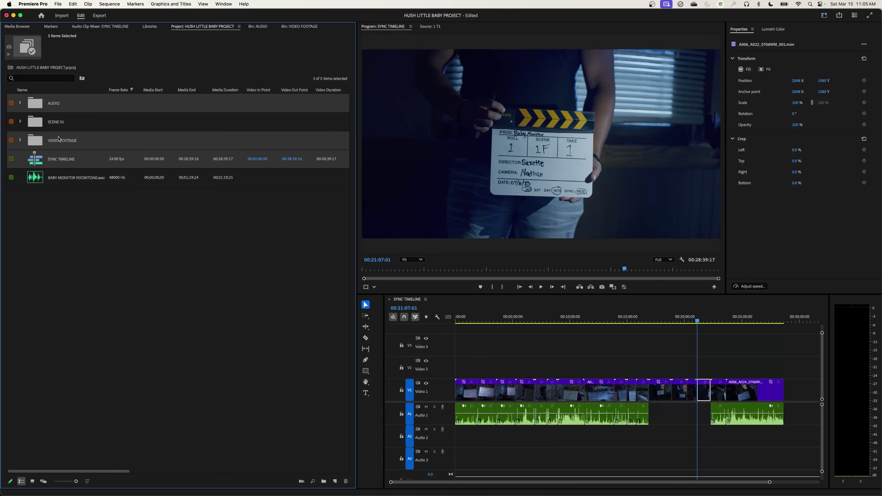
click(56, 197)
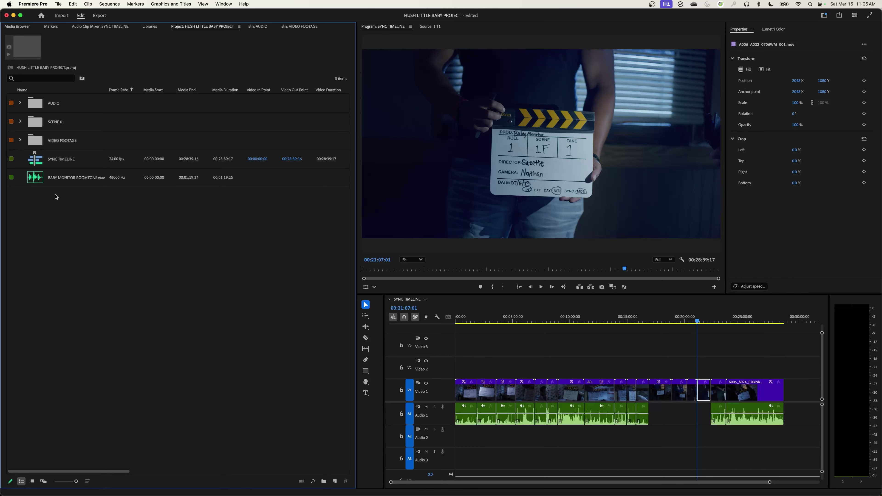
Group the AUDIO bin, the VIDEO FOOTAGE bin and the SYNC TIMELINE sequence in a new bin named MISC and collapse it.
click(37, 162)
super+click(38, 144)
super+click(52, 103)
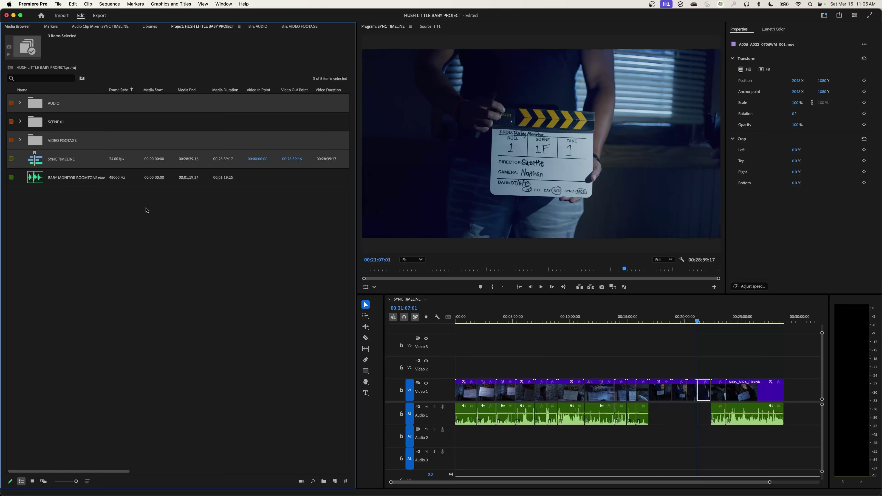
drag(40, 101, 324, 481)
text(MISC)
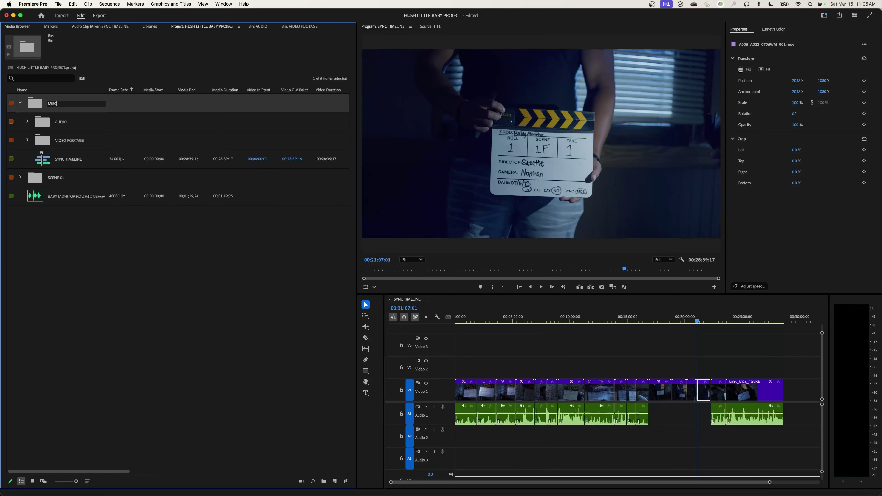
key(Tab)
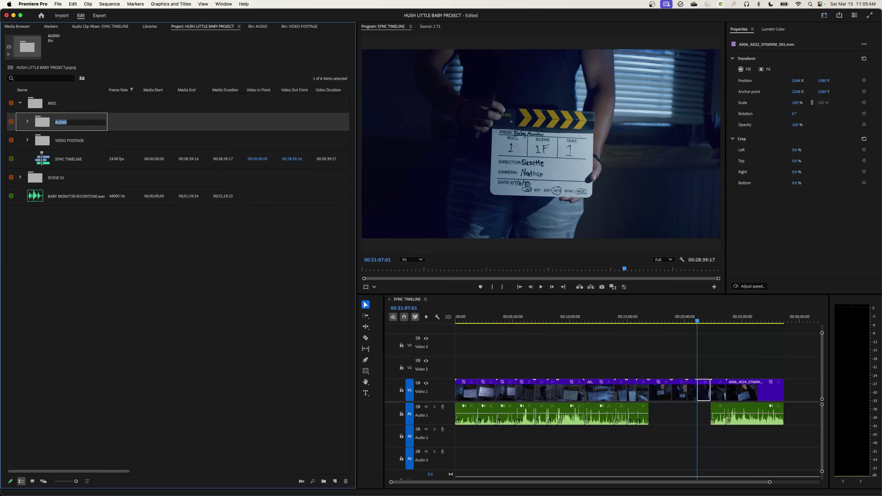
click(21, 104)
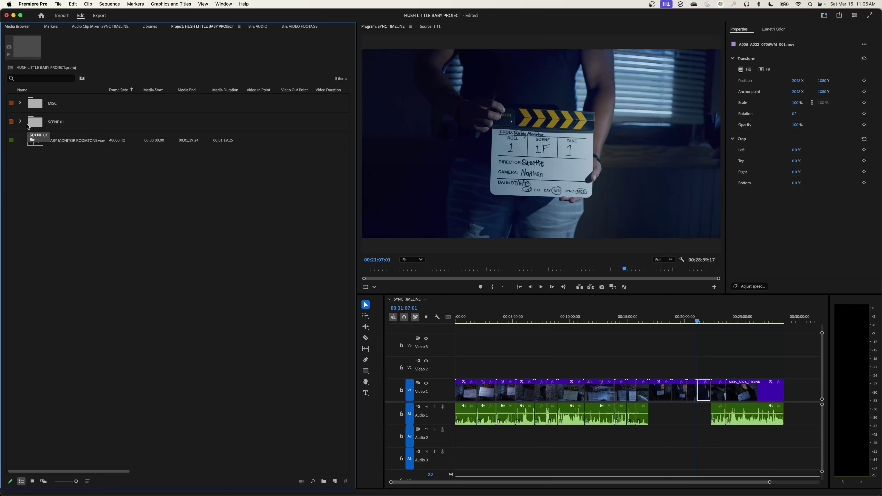
Close the SYNC TIMELINE sequence and create a new sequence from the merged clip 1 T1 in the SCENE 01 bin.
click(389, 299)
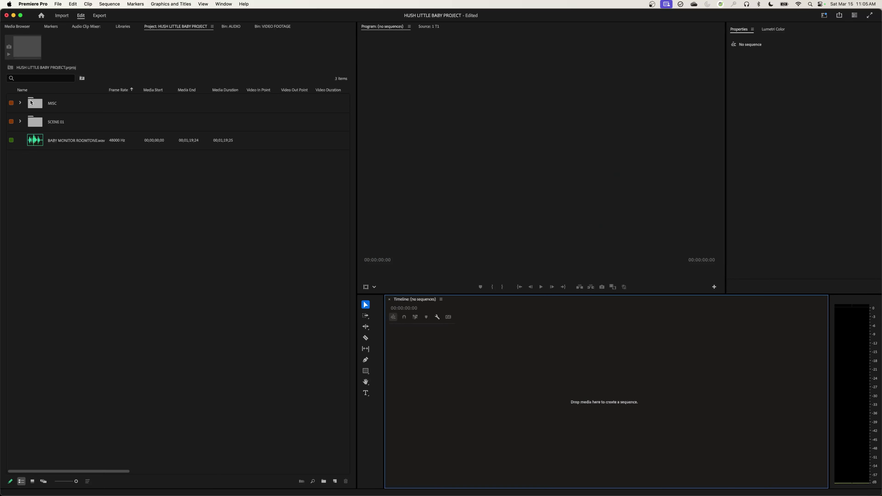
click(22, 103)
click(20, 121)
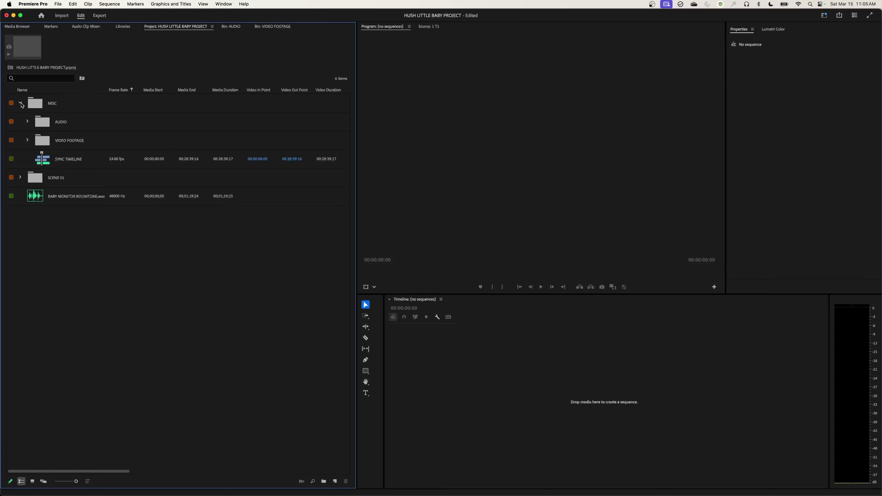
click(20, 121)
click(20, 122)
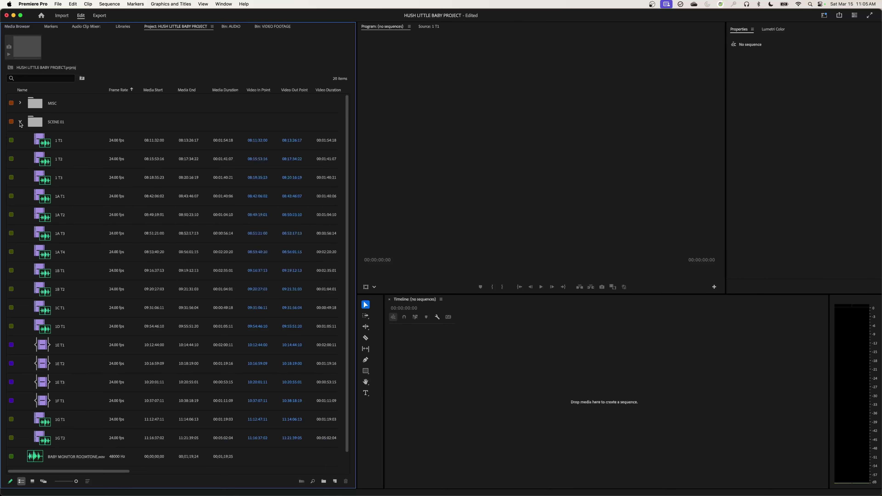
click(41, 143)
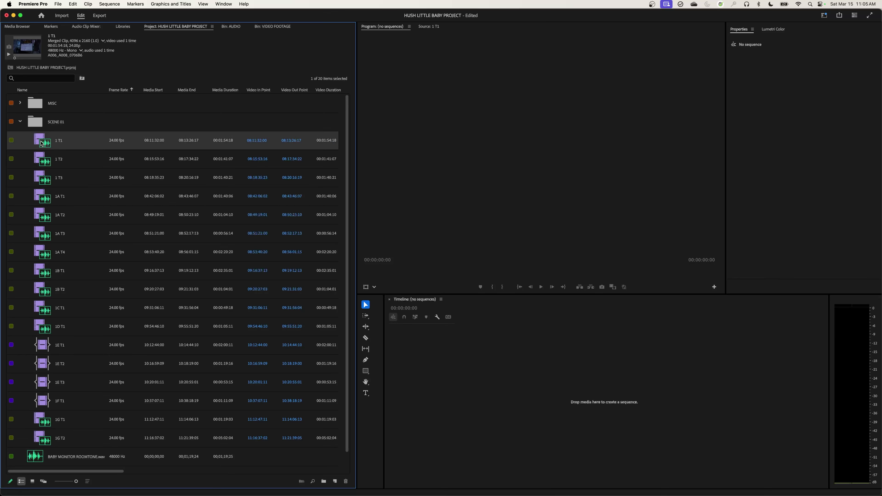
drag(41, 144, 483, 375)
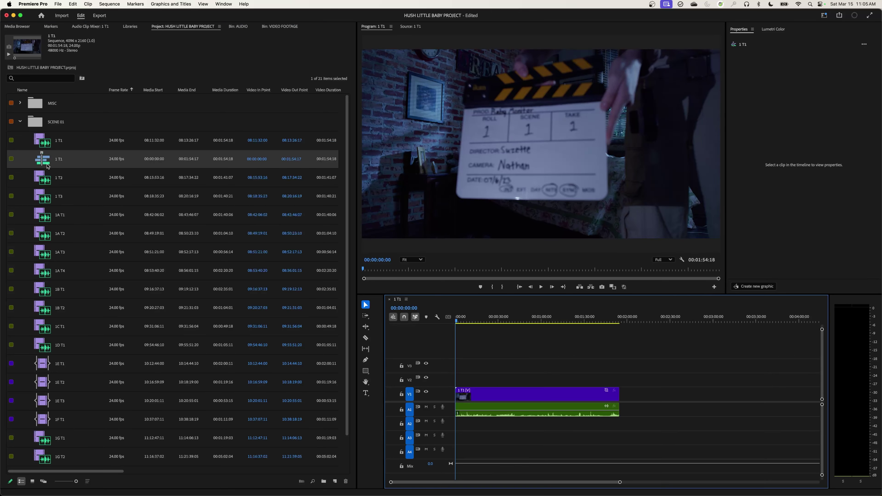
Shrink the project list's icons and move the 1 T1 sequence out of the SCENE 01 bin to the project's root level.
click(76, 130)
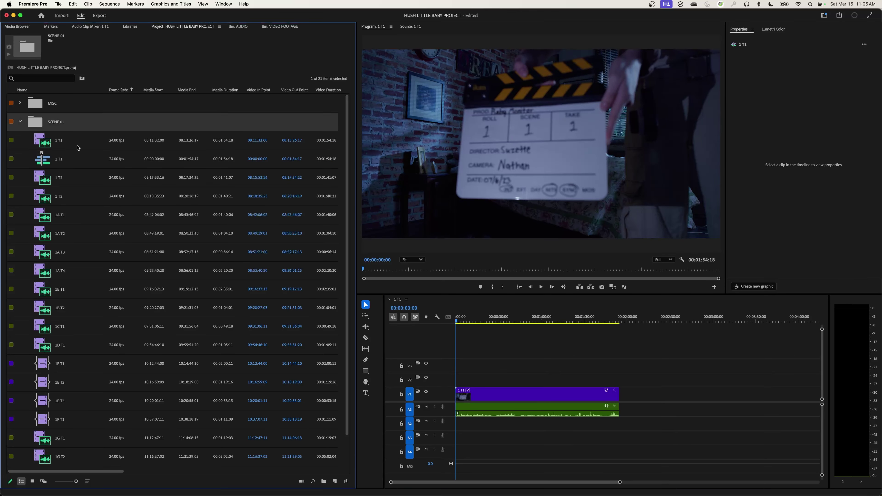
key(shift+bracketleft)
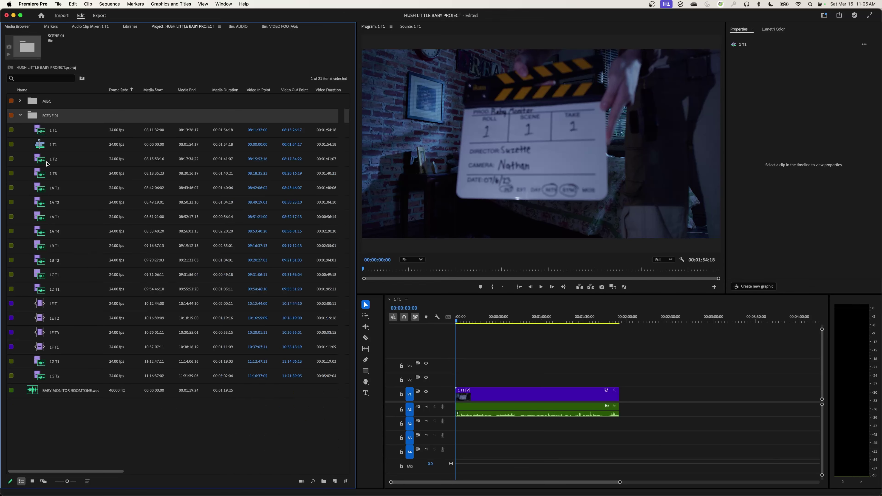
key(shift+bracketleft)
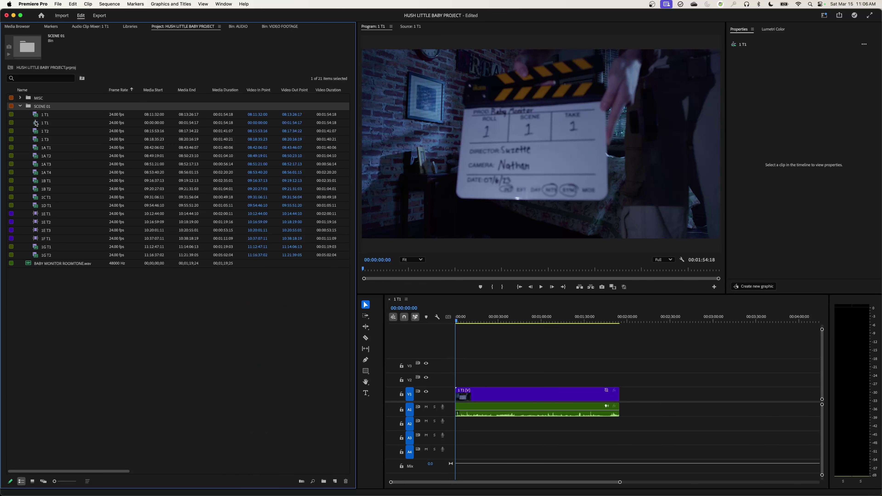
drag(36, 123, 54, 302)
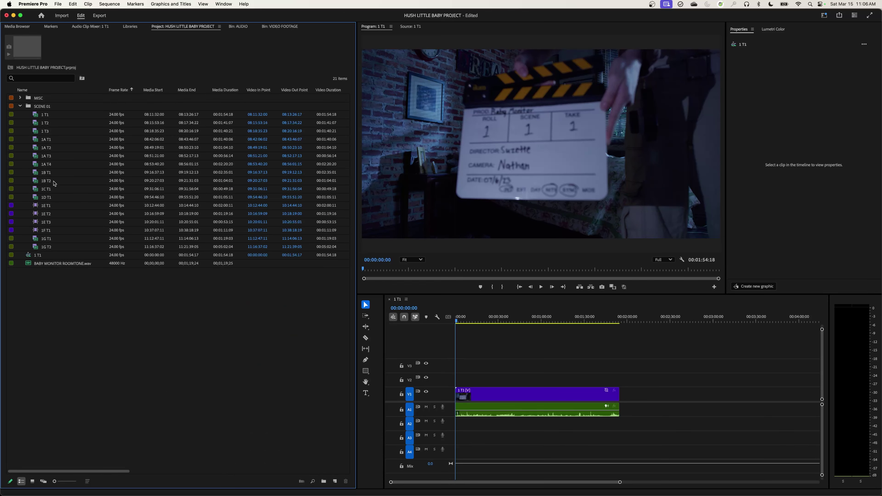
Collapse the SCENE 01 bin and rename the root-level 1 T1 sequence as HUSH LITTLE BABY EDIT.
click(20, 106)
click(38, 117)
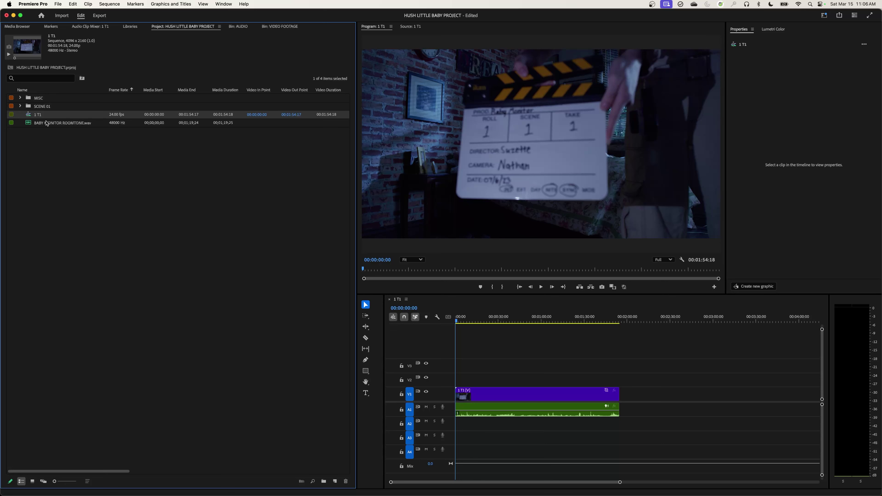
key(Return)
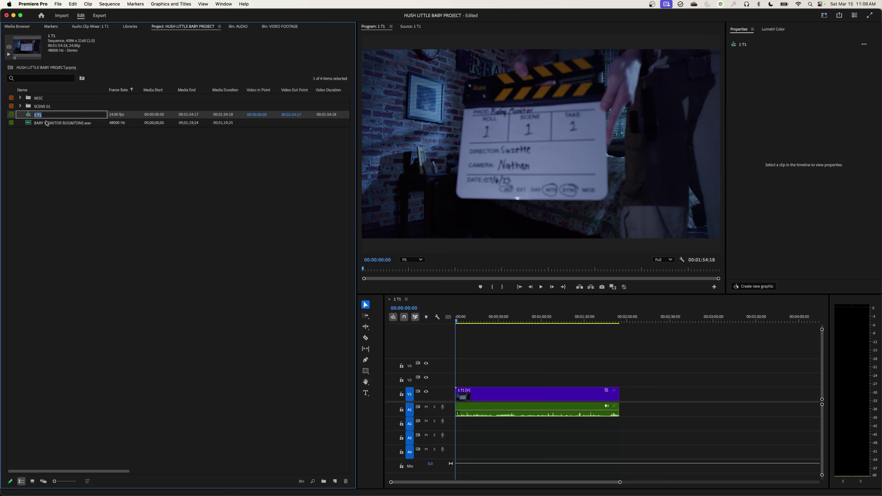
text(HUSH LITTLE BABY EDIT)
key(Return)
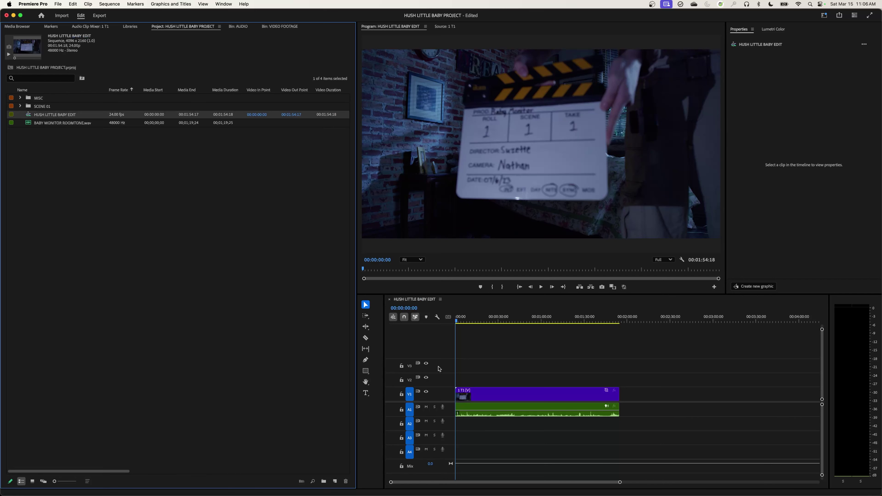
Delete the 1 T1 clip's video and audio from the HUSH LITTLE BABY EDIT timeline.
drag(489, 365, 535, 431)
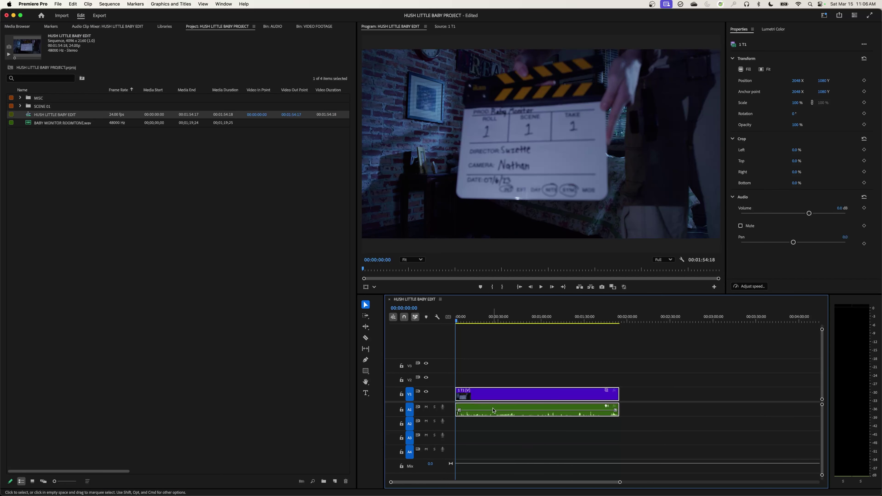
key(Delete)
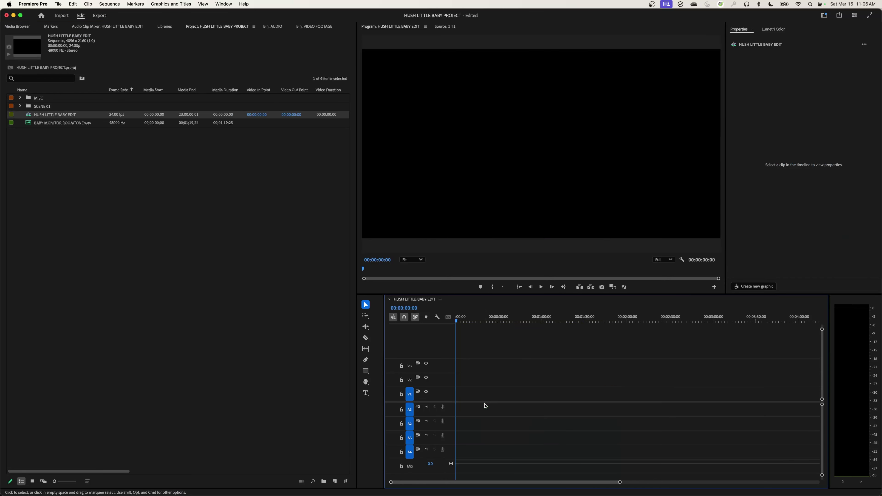
Enlarge the icons in the project list and save the project.
click(67, 178)
key(shift+])
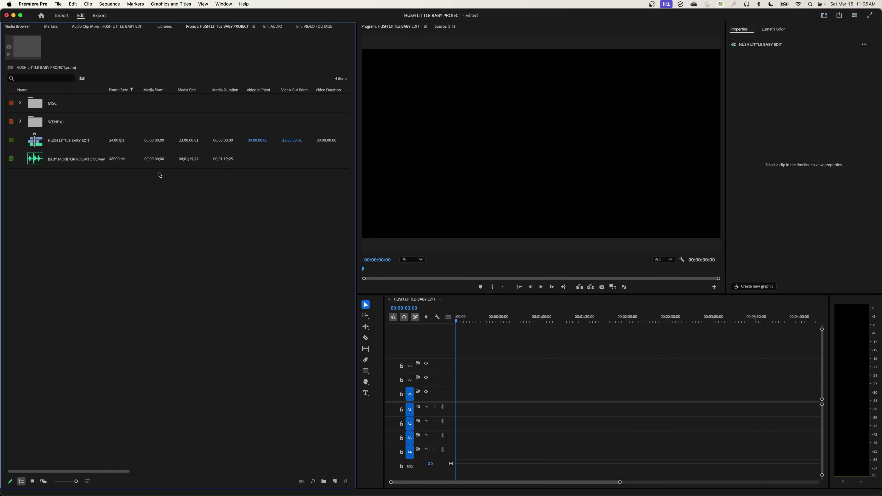
key(super+s)
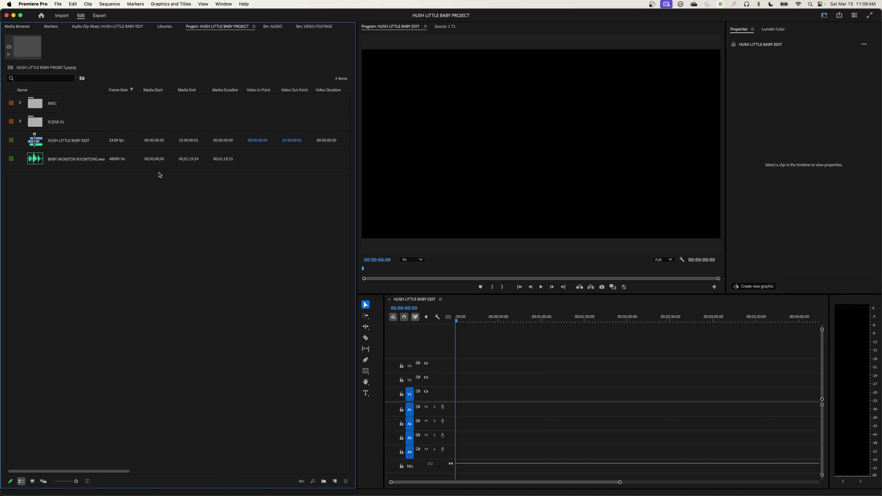